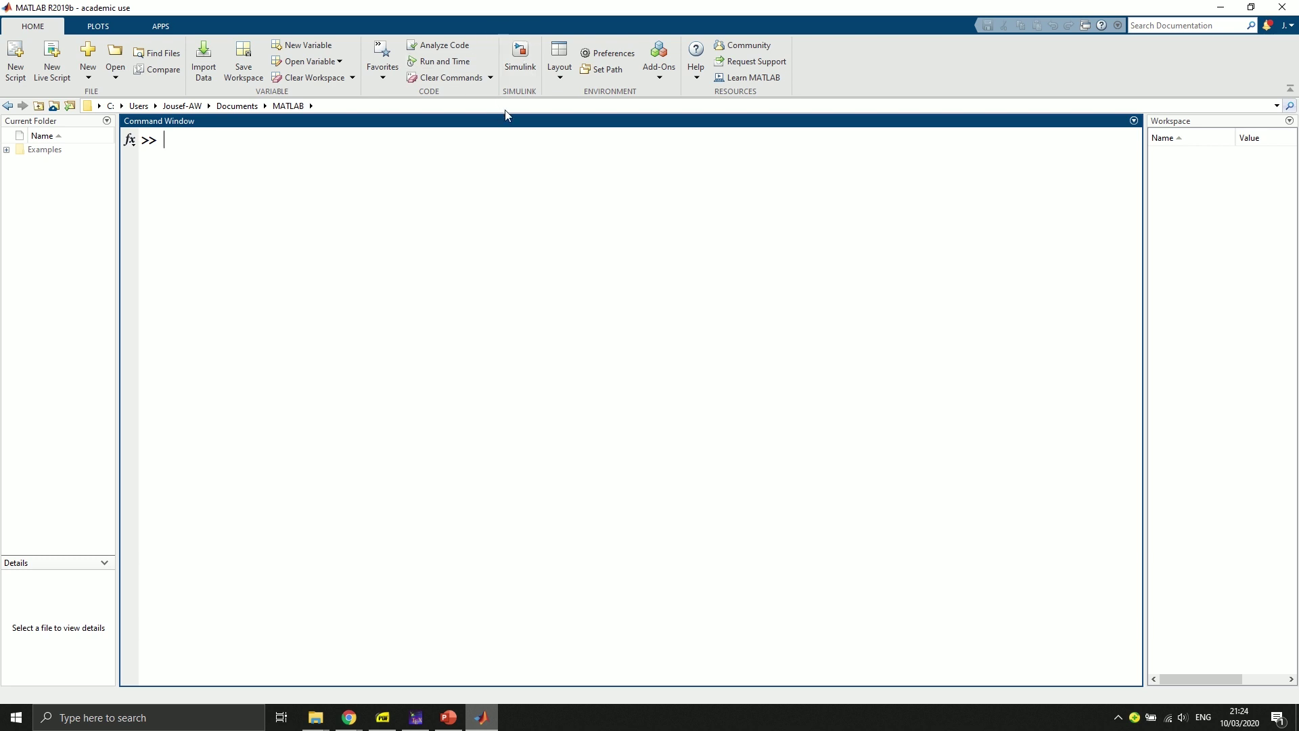
# - Open the Simulink Start Page, browse the featured examples, and return to the new-model templates
pyautogui.click(530, 80)
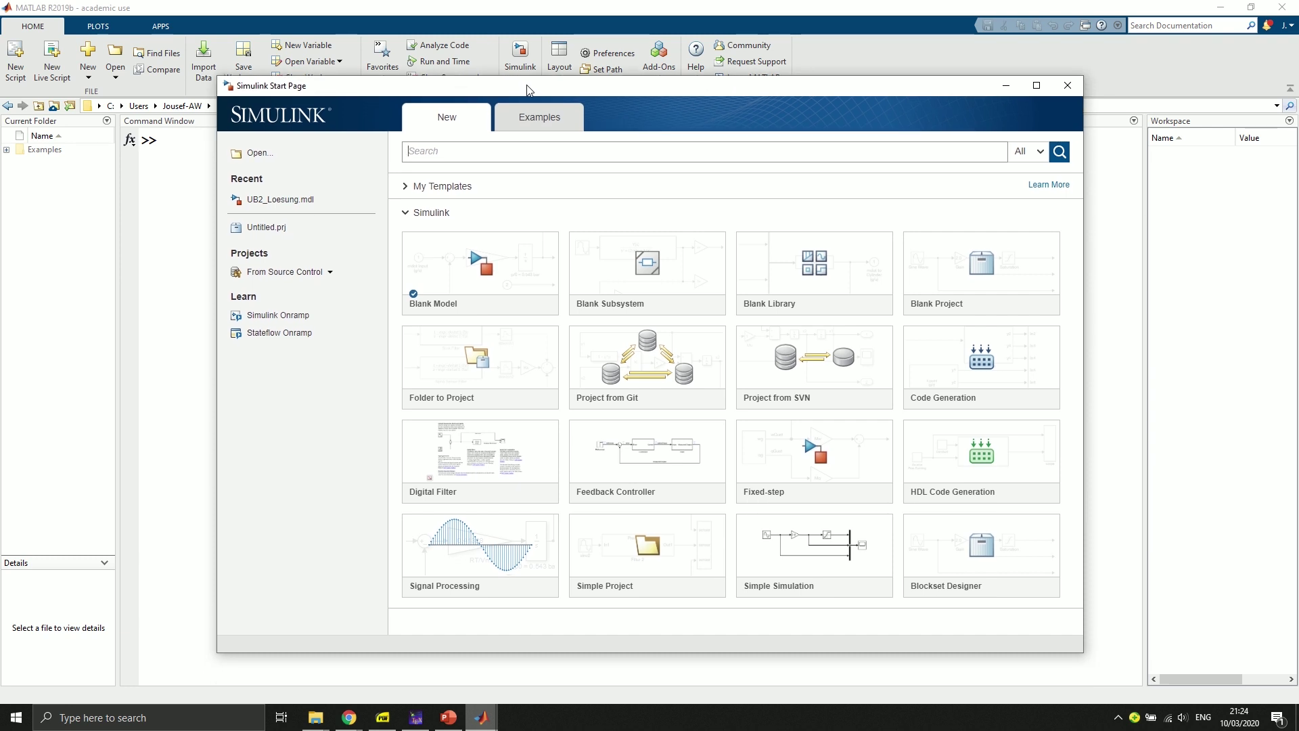
pyautogui.moveTo(572, 260)
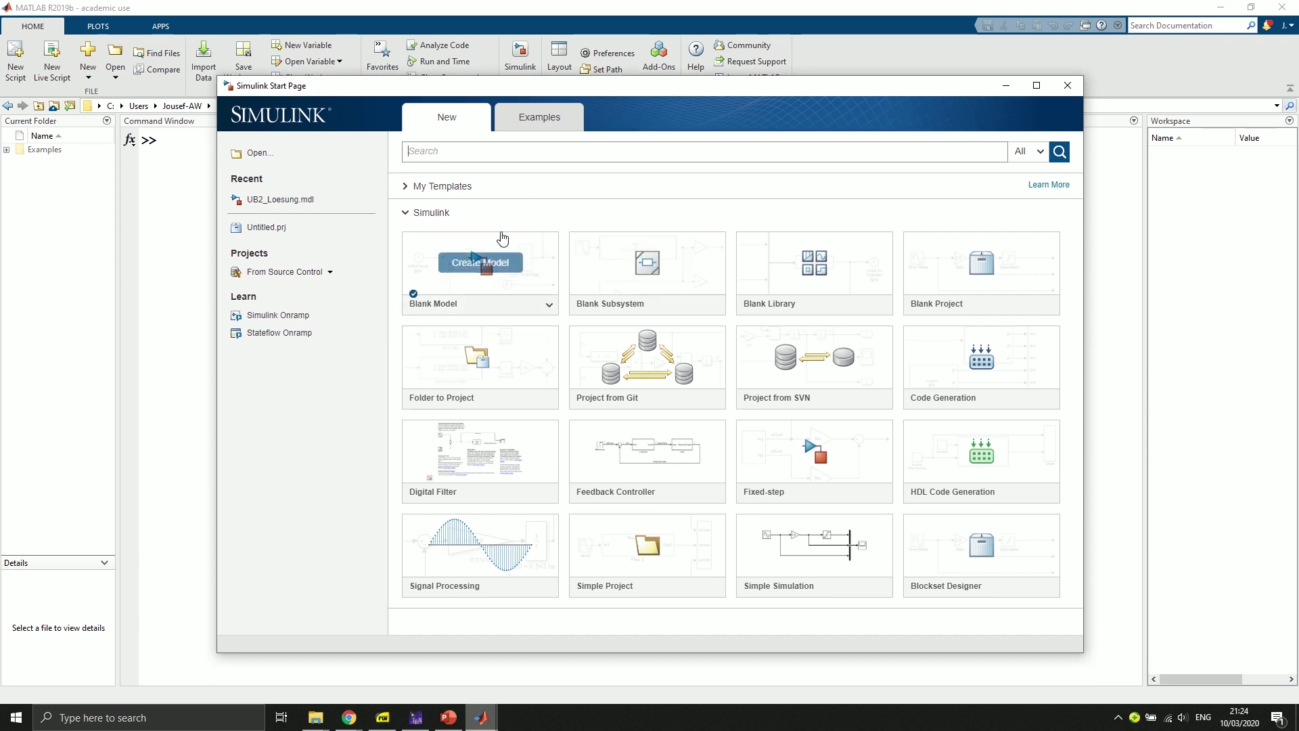
pyautogui.moveTo(607, 242)
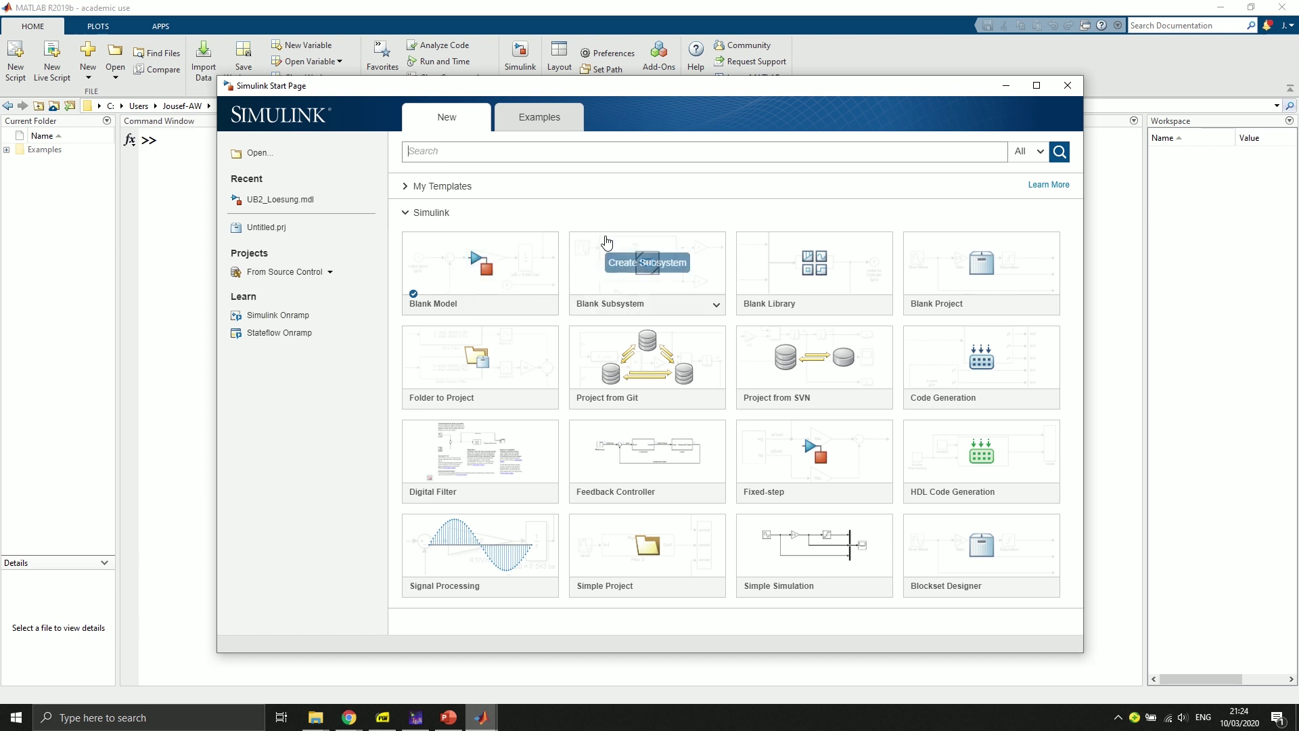
pyautogui.moveTo(946, 318)
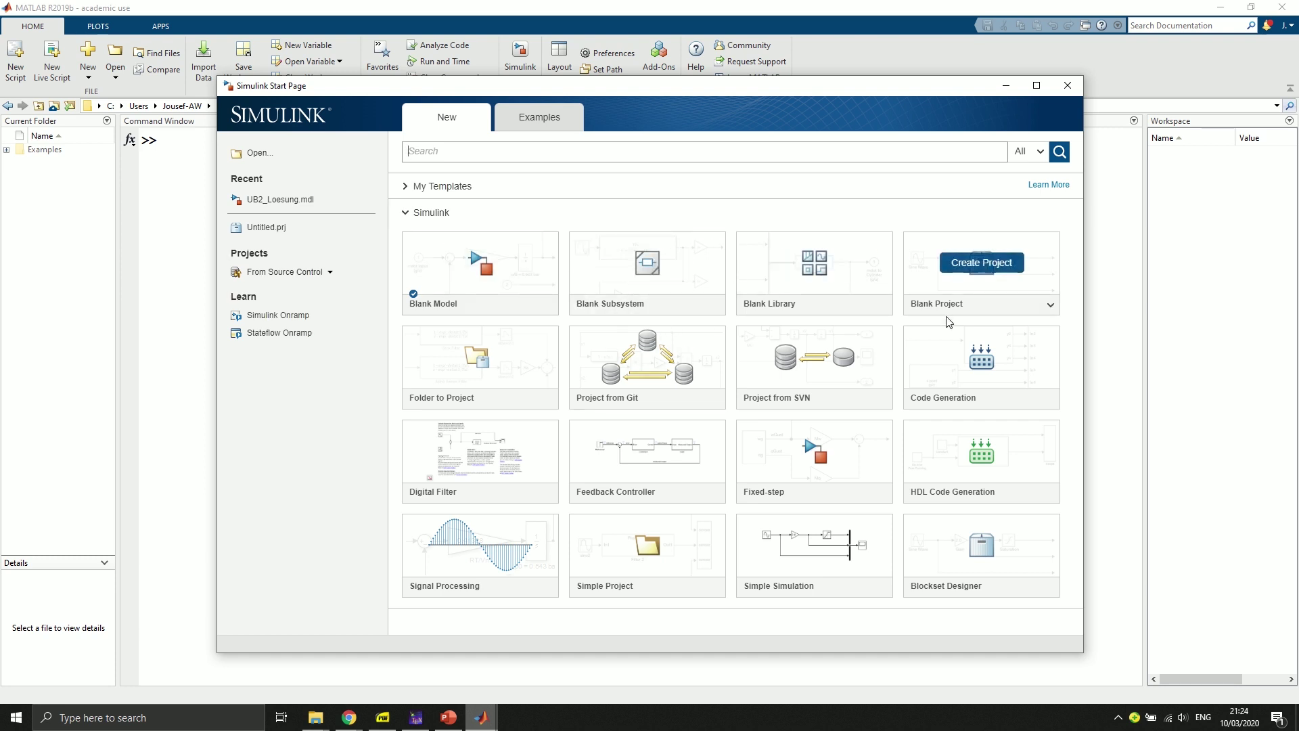
pyautogui.moveTo(888, 462)
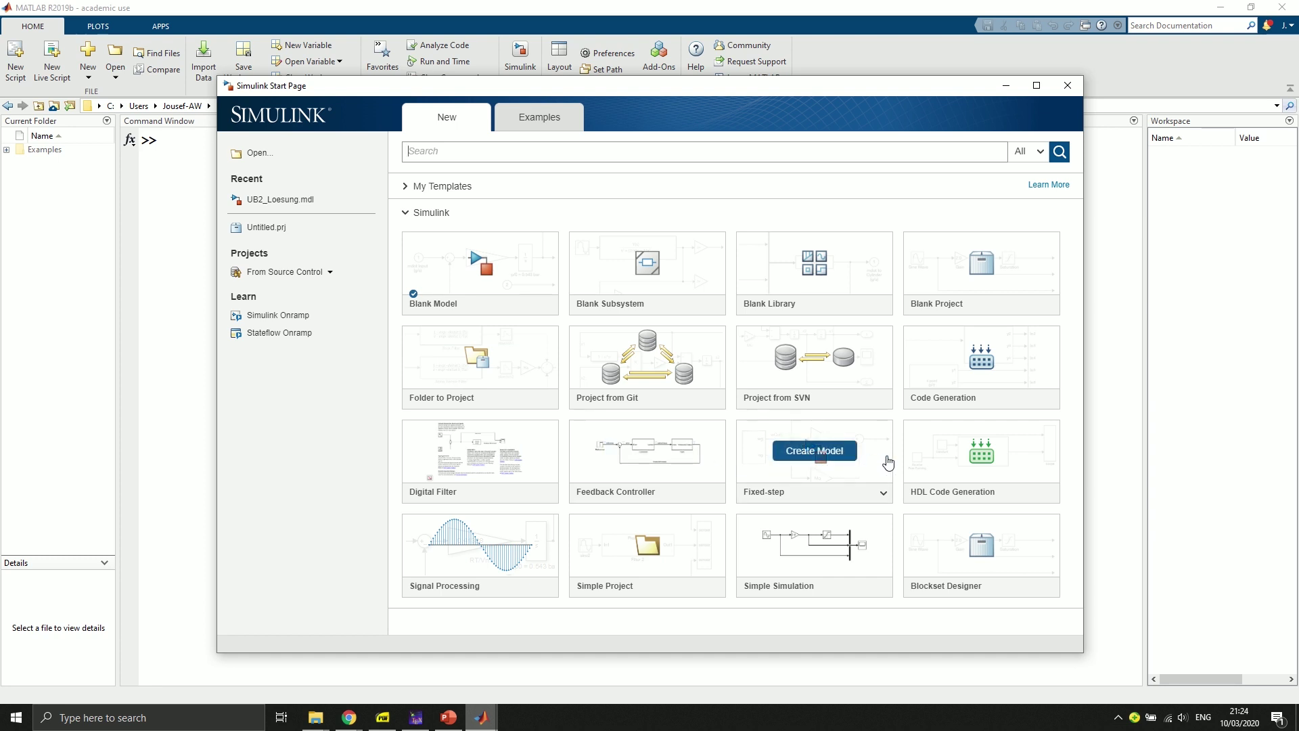
pyautogui.click(540, 131)
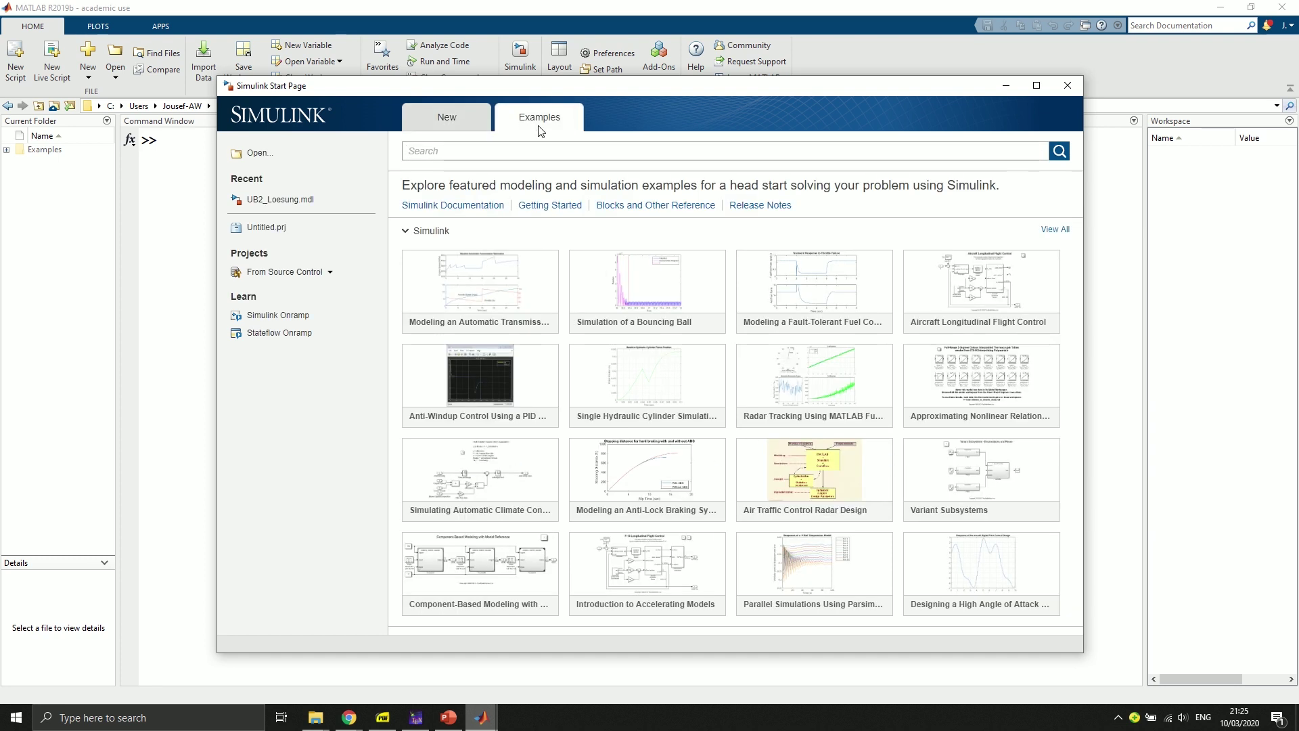
pyautogui.moveTo(579, 310)
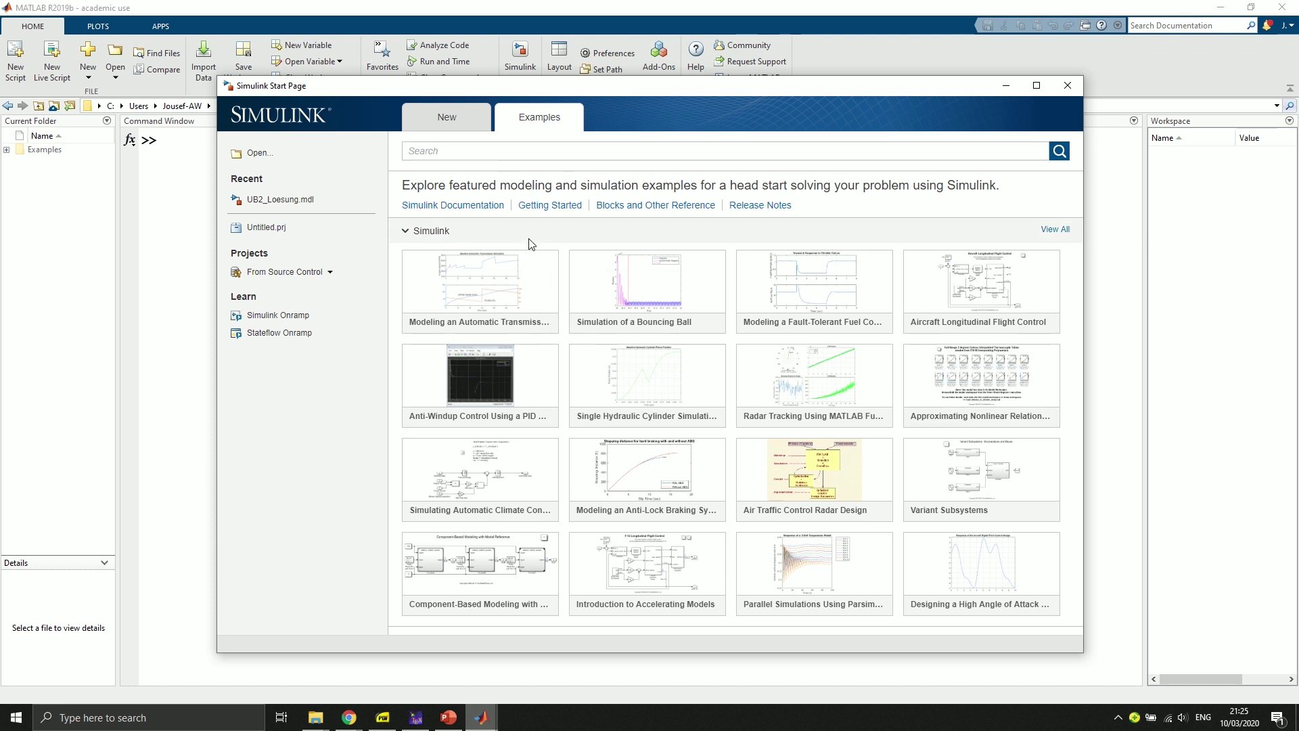
pyautogui.click(473, 120)
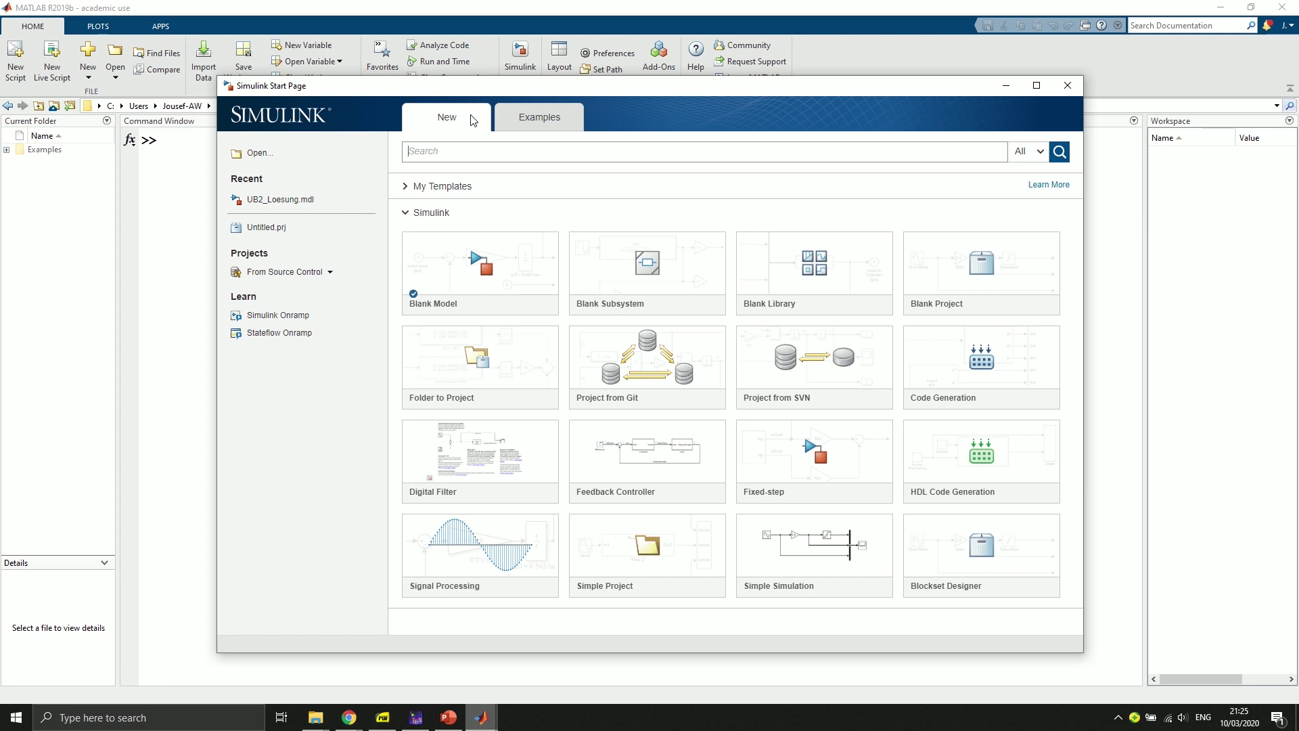
# - Create a blank model, maximize its window, and dismiss the hint bar
pyautogui.moveTo(484, 268)
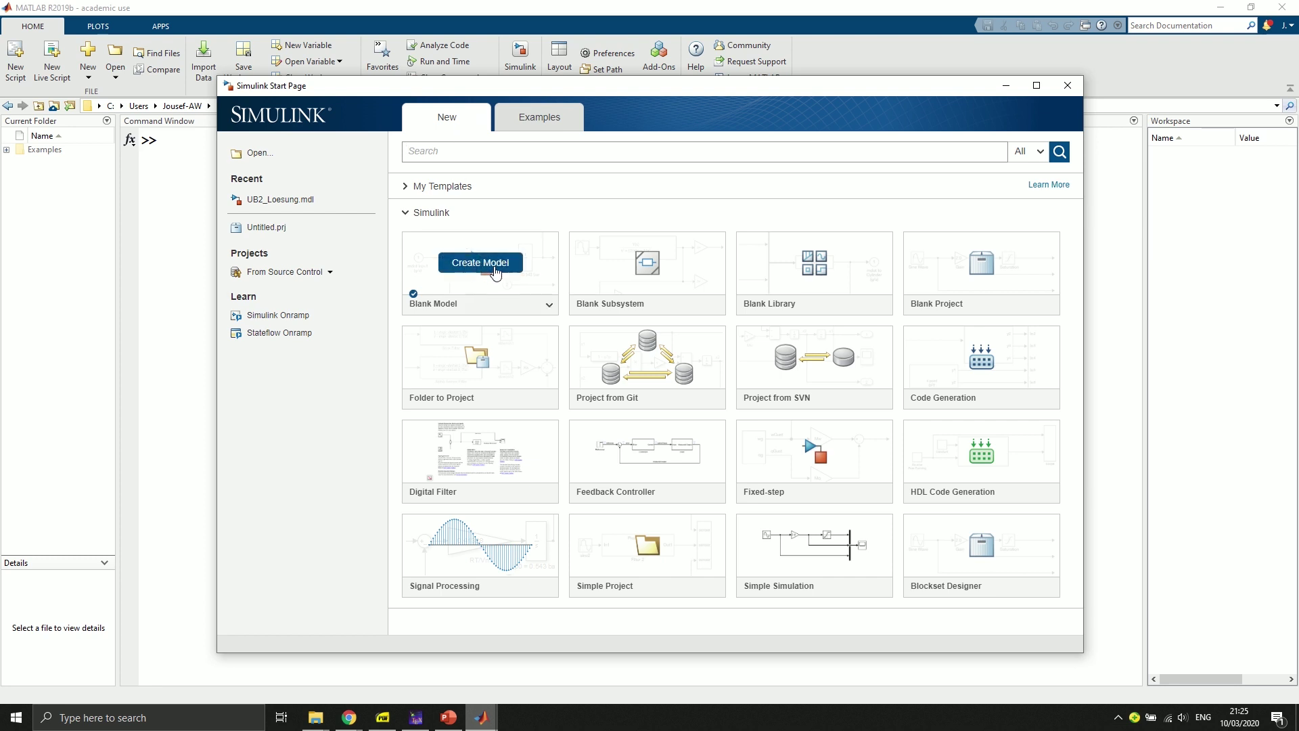
pyautogui.click(499, 268)
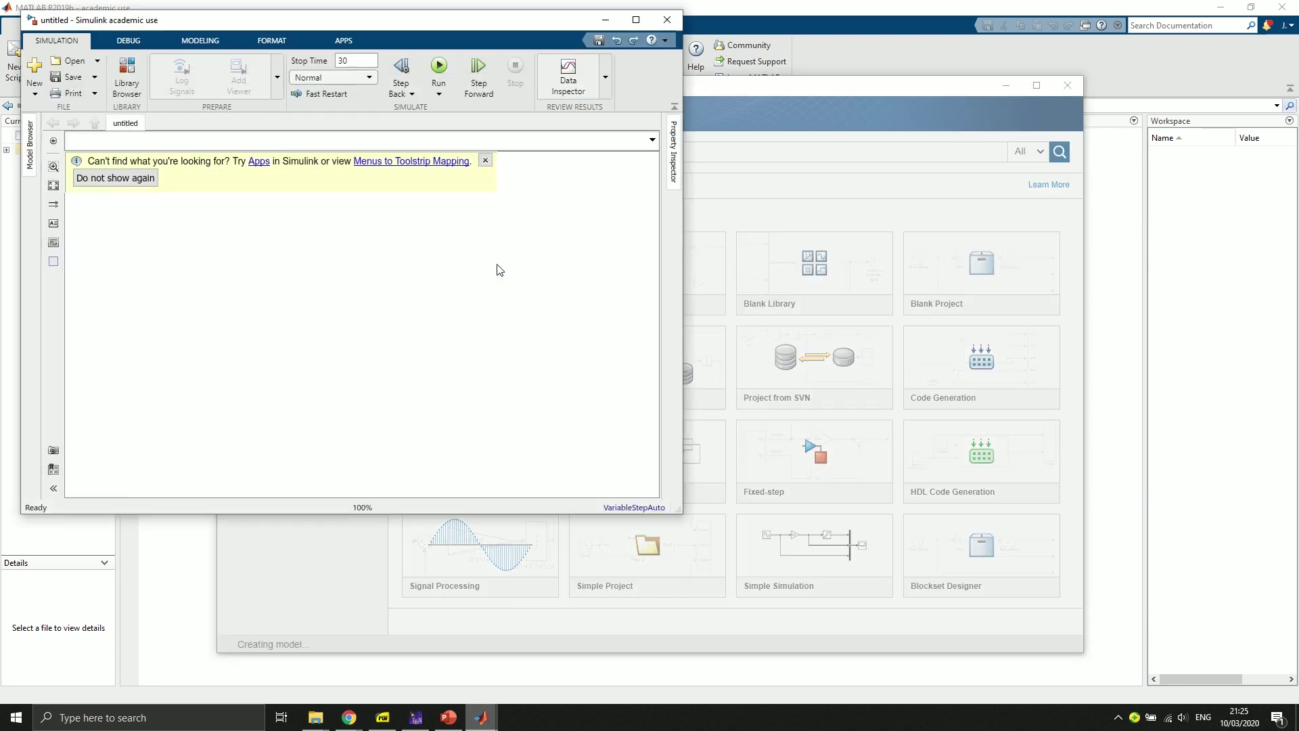
pyautogui.click(635, 21)
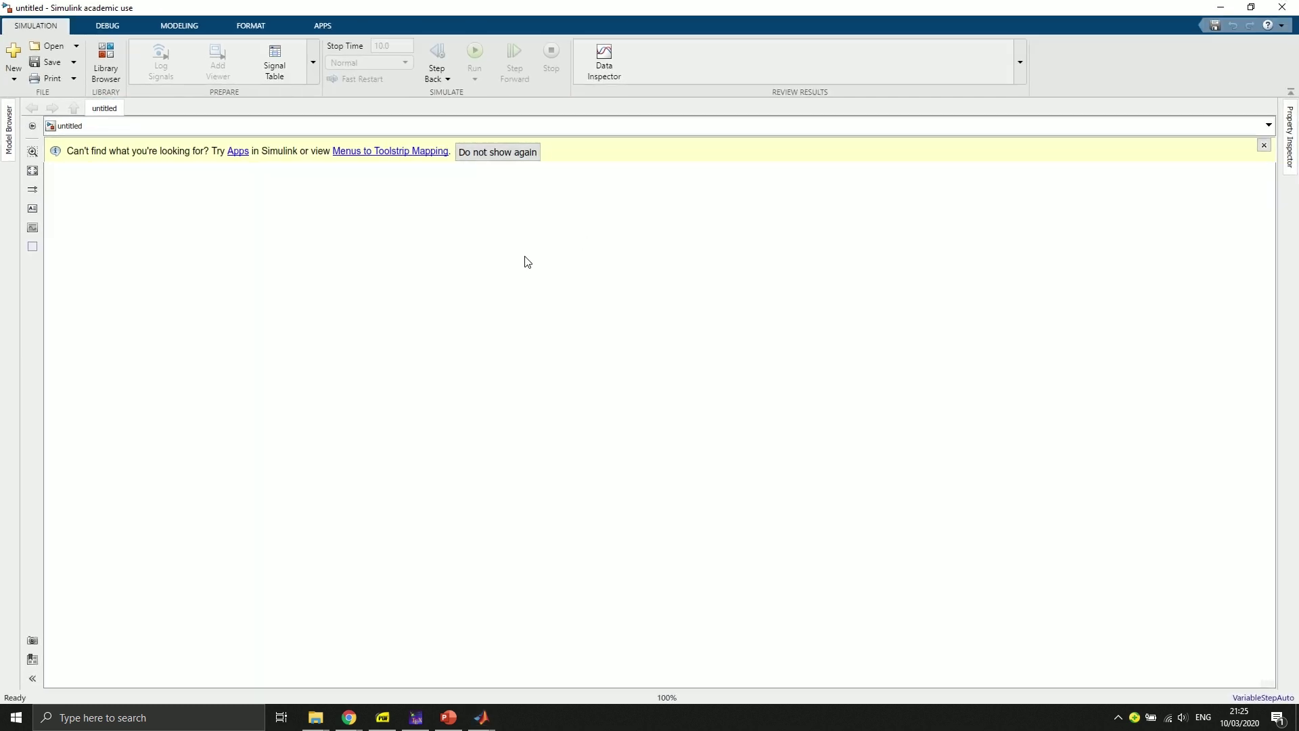
pyautogui.click(1263, 146)
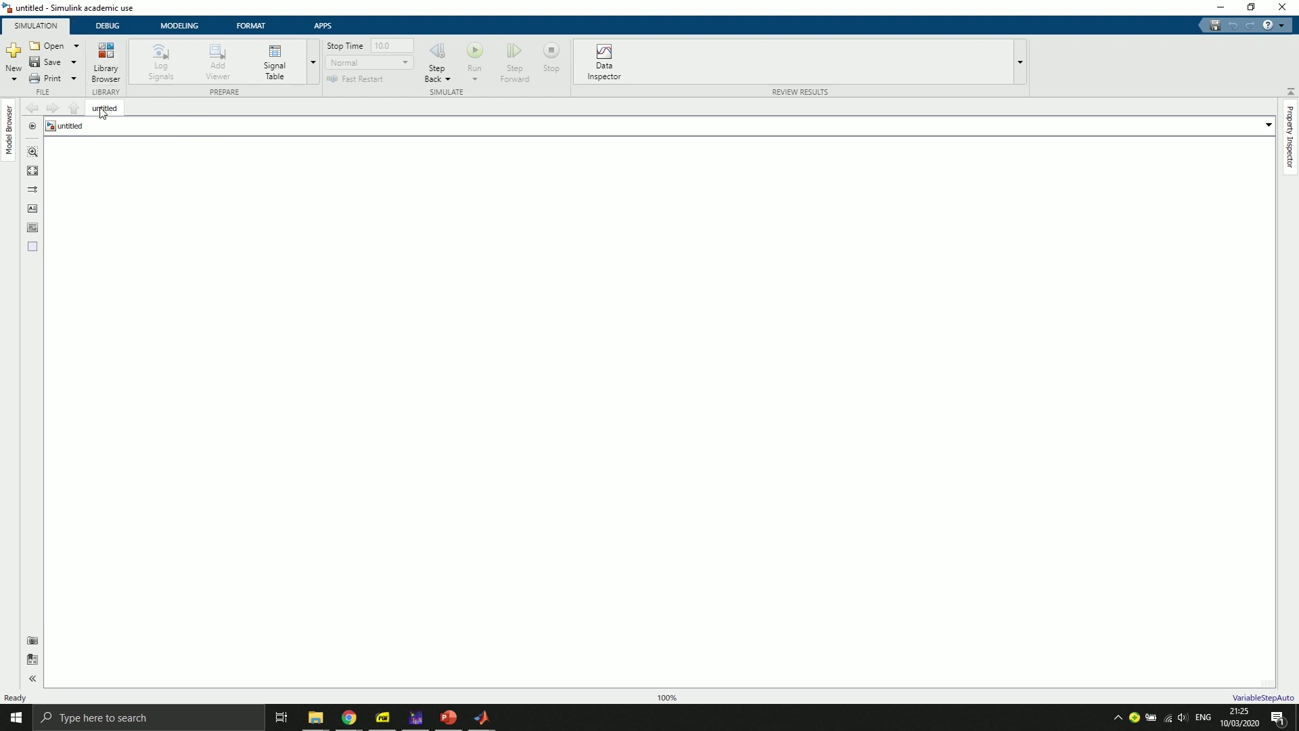
# - Open and enlarge the Library Browser, showing the Commonly Used Blocks library
pyautogui.click(106, 61)
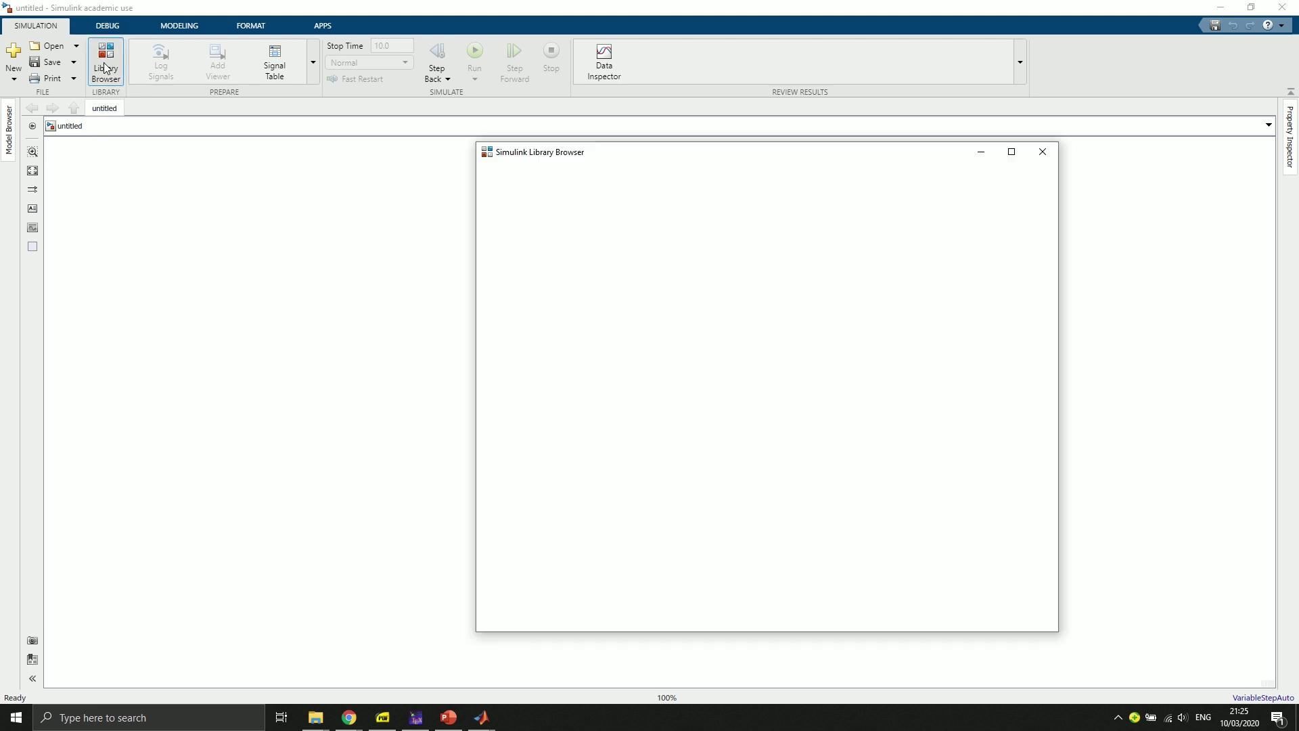
pyautogui.moveTo(1054, 629); pyautogui.dragTo(1165, 661)
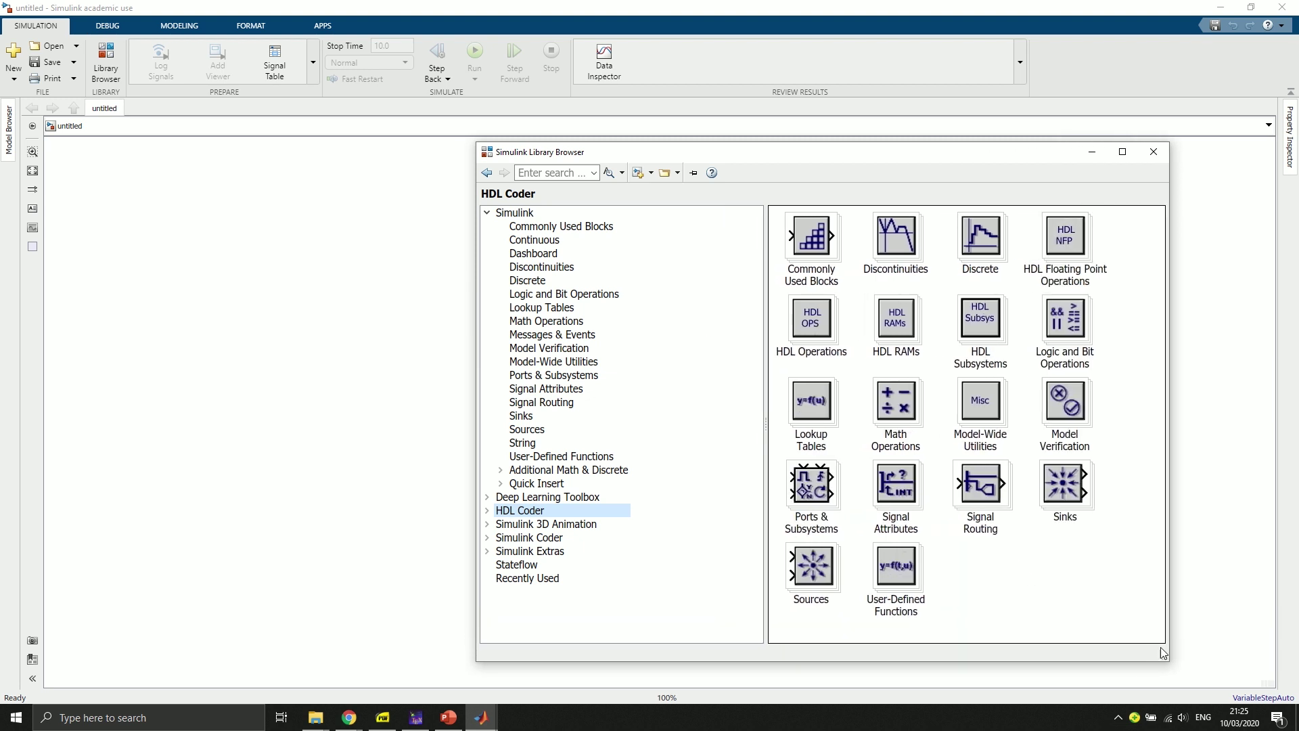
pyautogui.click(527, 227)
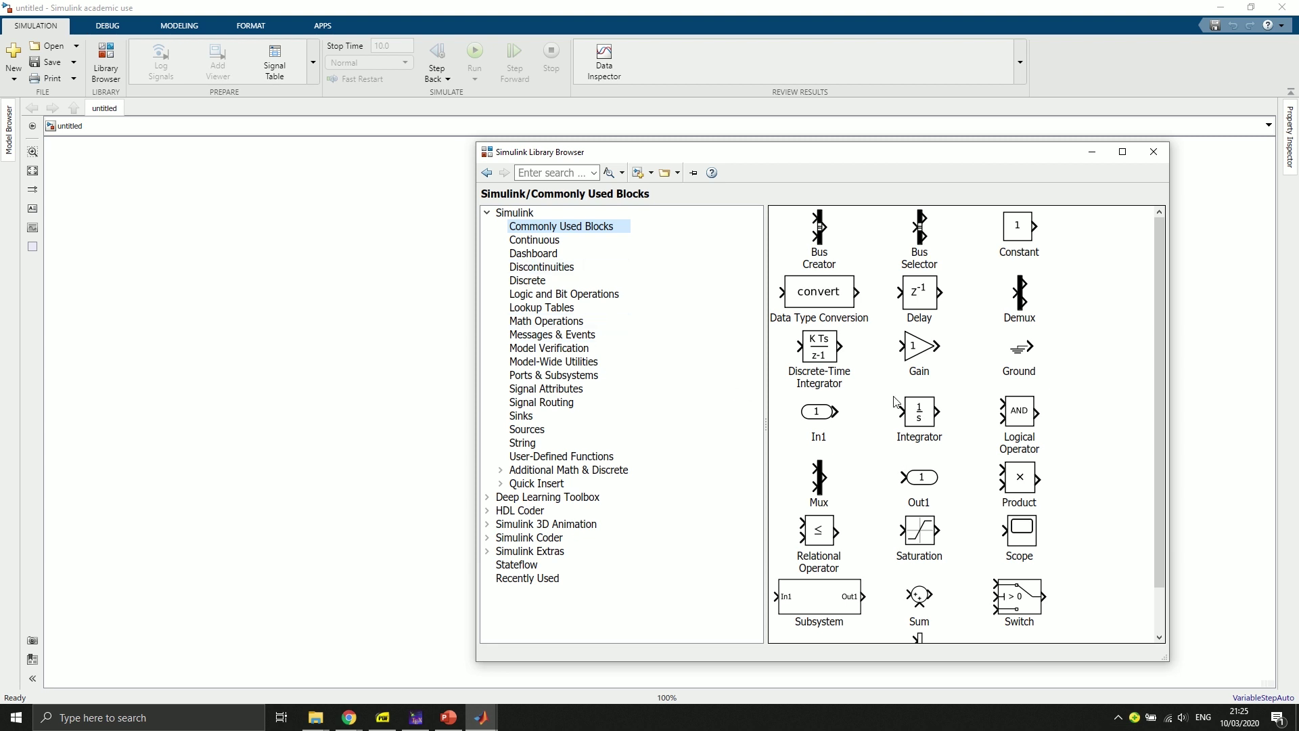
pyautogui.scroll(-1, 972, 420)
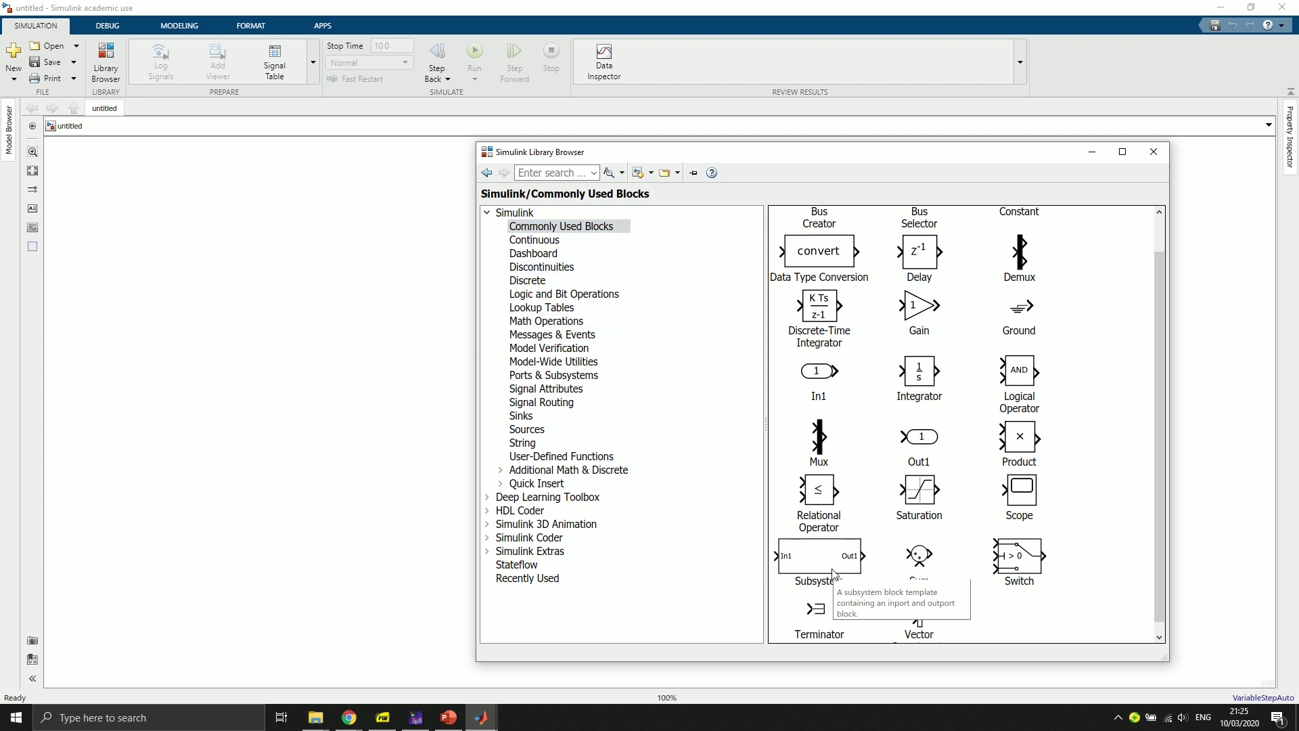
pyautogui.click(562, 499)
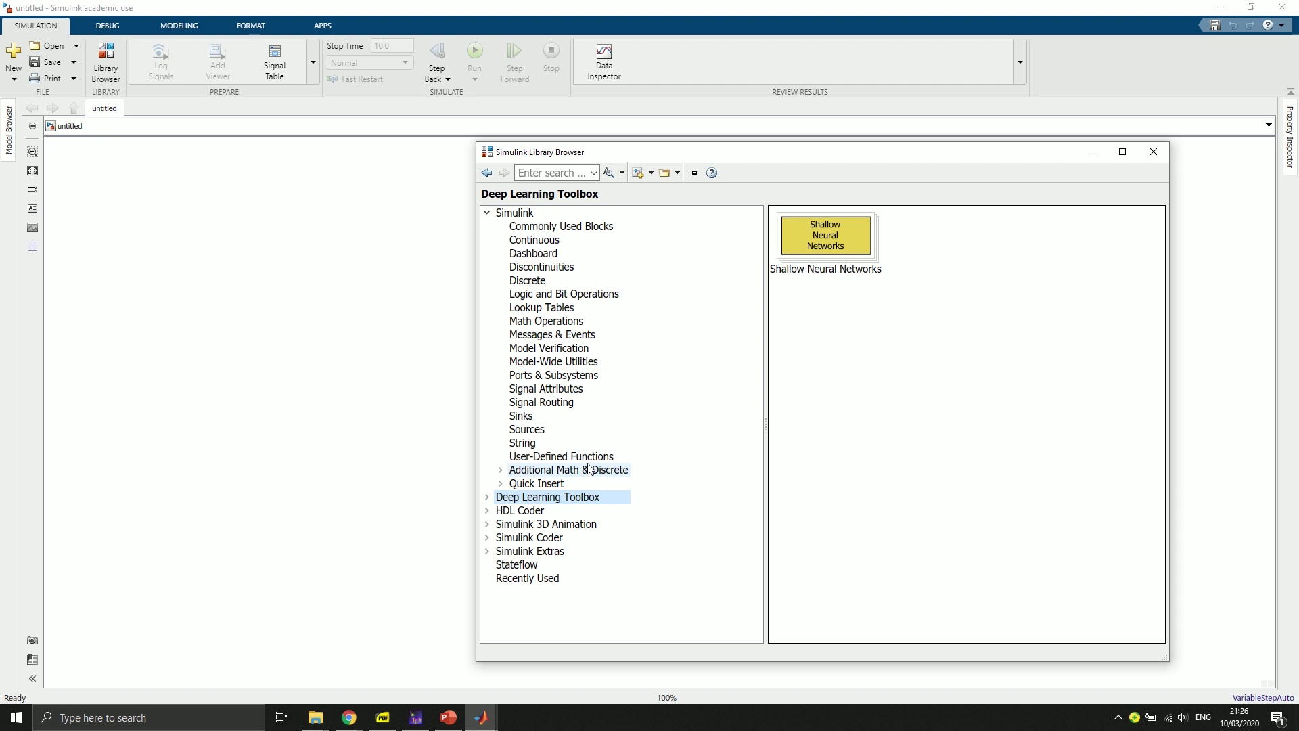
pyautogui.click(535, 230)
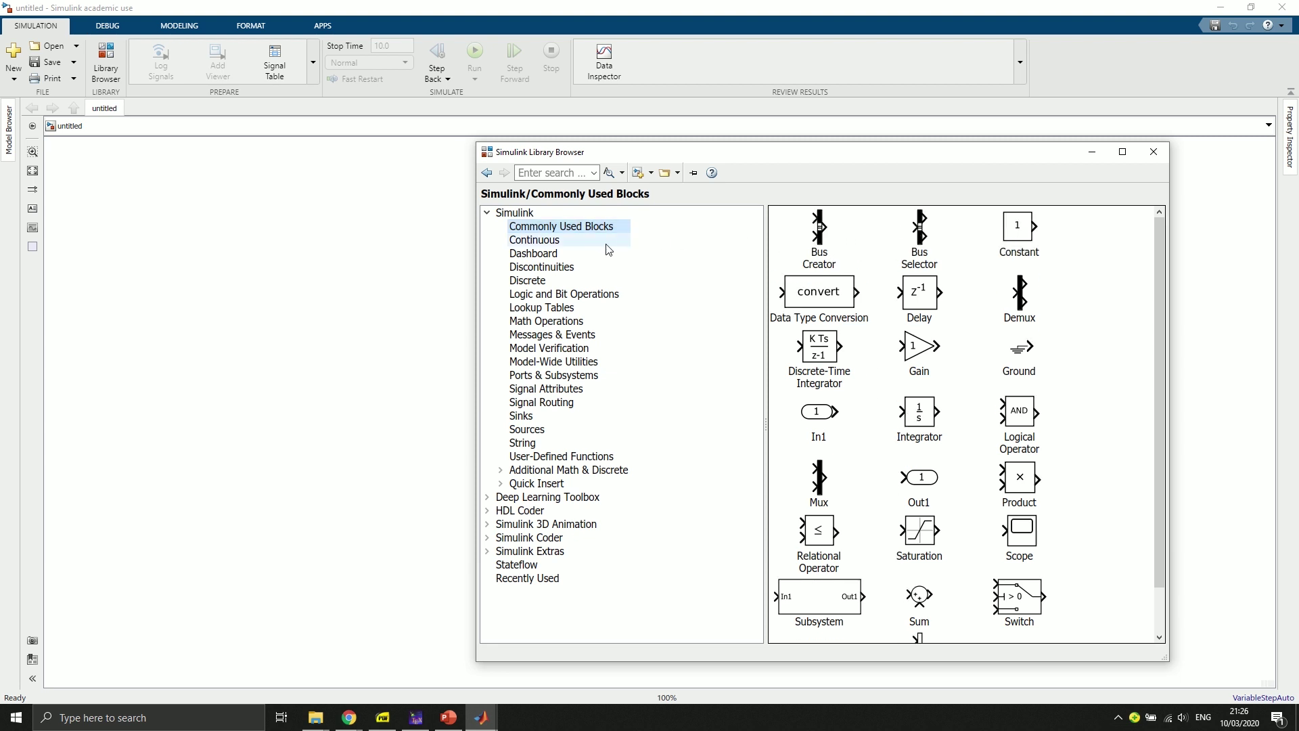
# - Search the library for 'sine' and add the Sine Wave block to the zoomed-in model
pyautogui.click(554, 175)
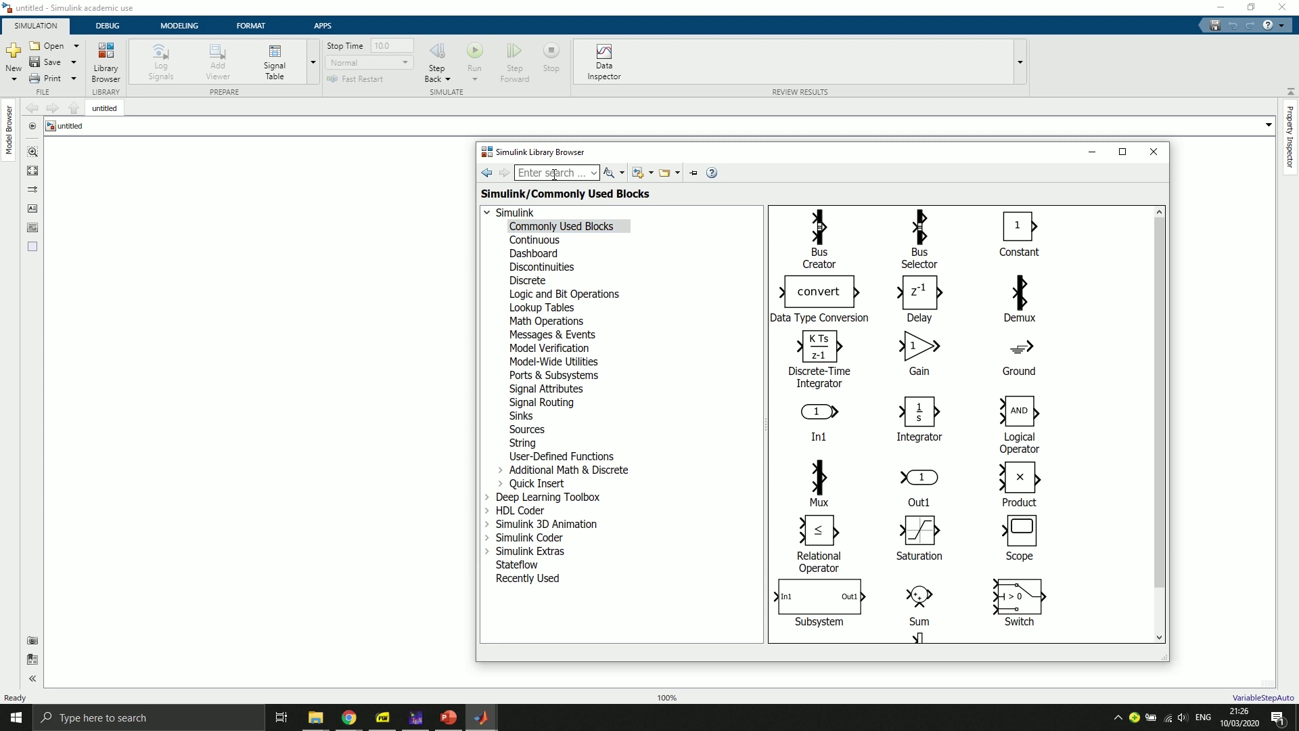
pyautogui.write('sine')
pyautogui.press('Return')
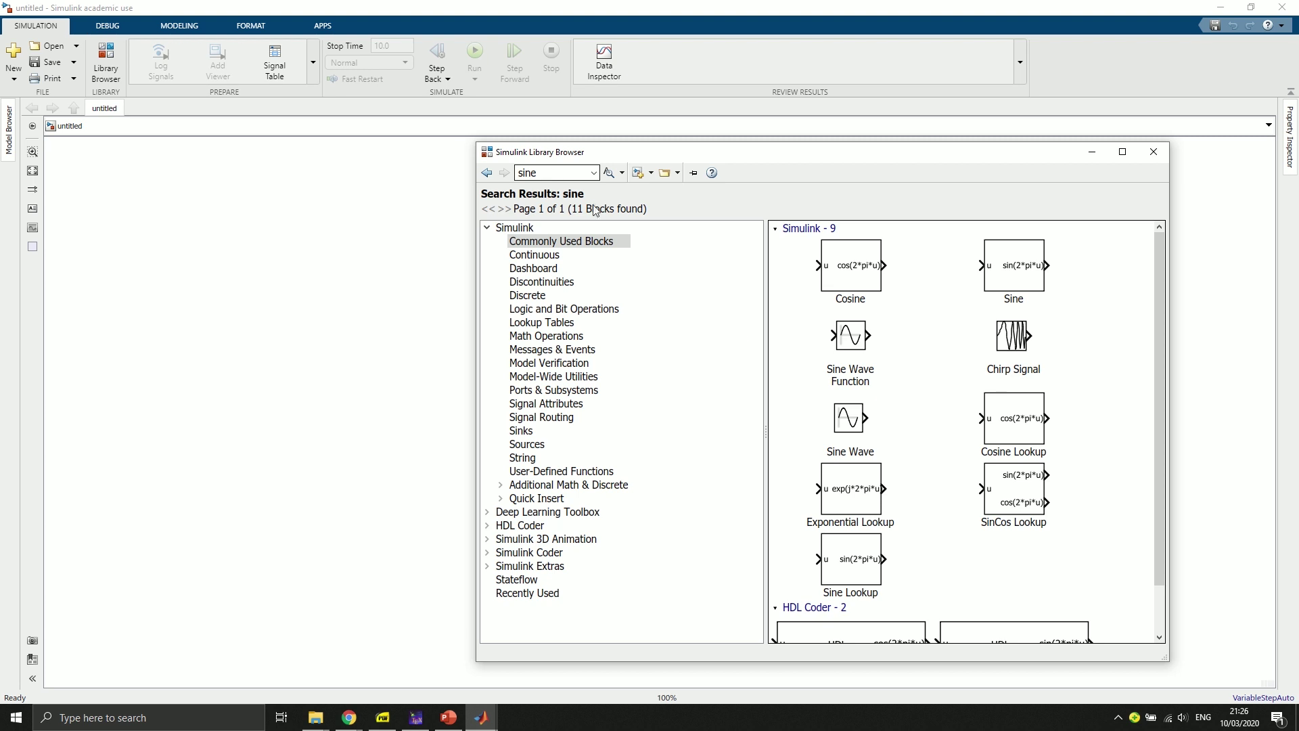
pyautogui.moveTo(1163, 360); pyautogui.dragTo(1168, 327)
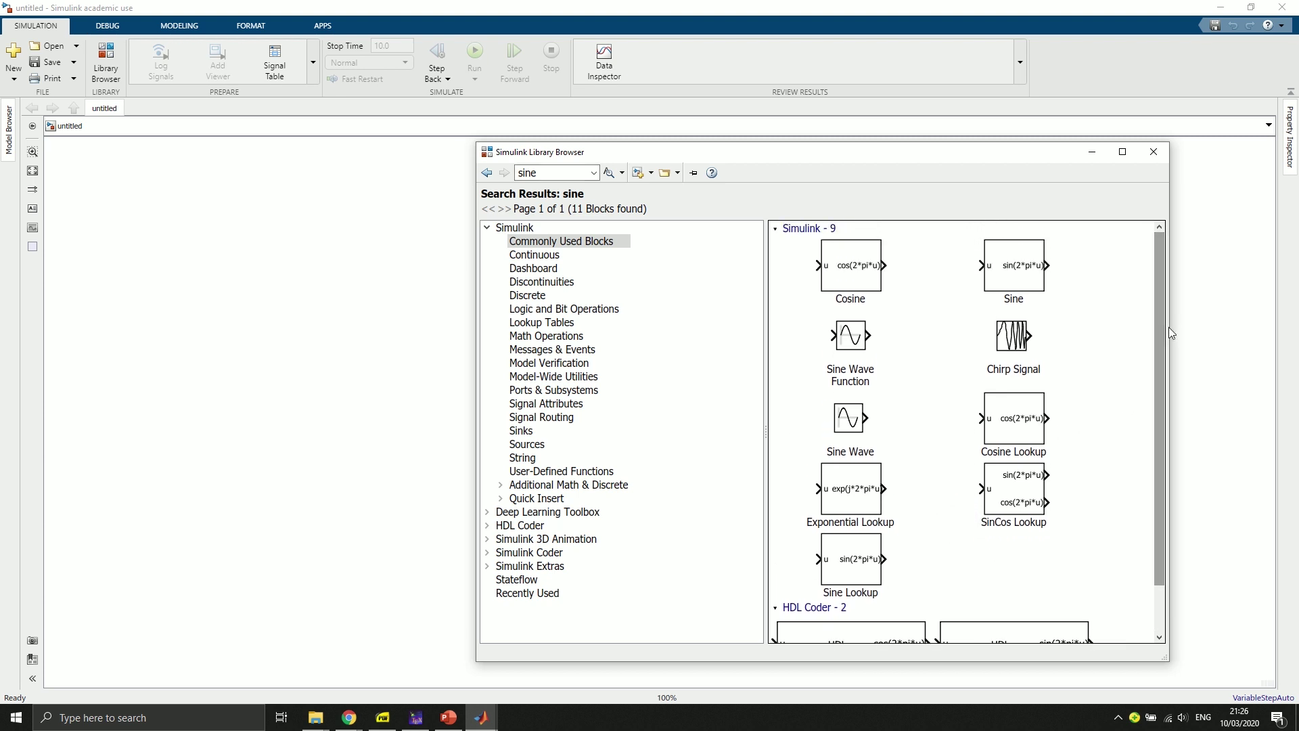
pyautogui.click(842, 416)
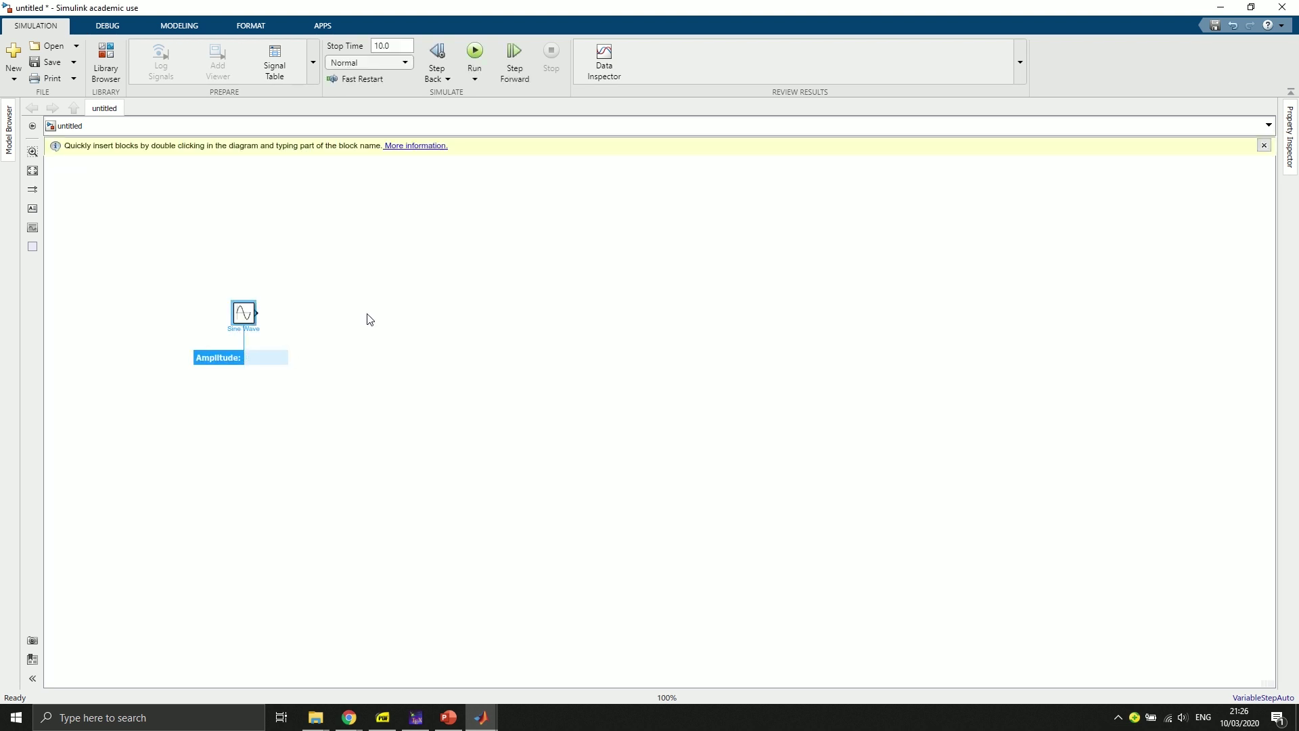
pyautogui.scroll(5, 370, 319)
pyautogui.moveTo(369, 319); pyautogui.dragTo(485, 388)
pyautogui.scroll(3, 428, 390)
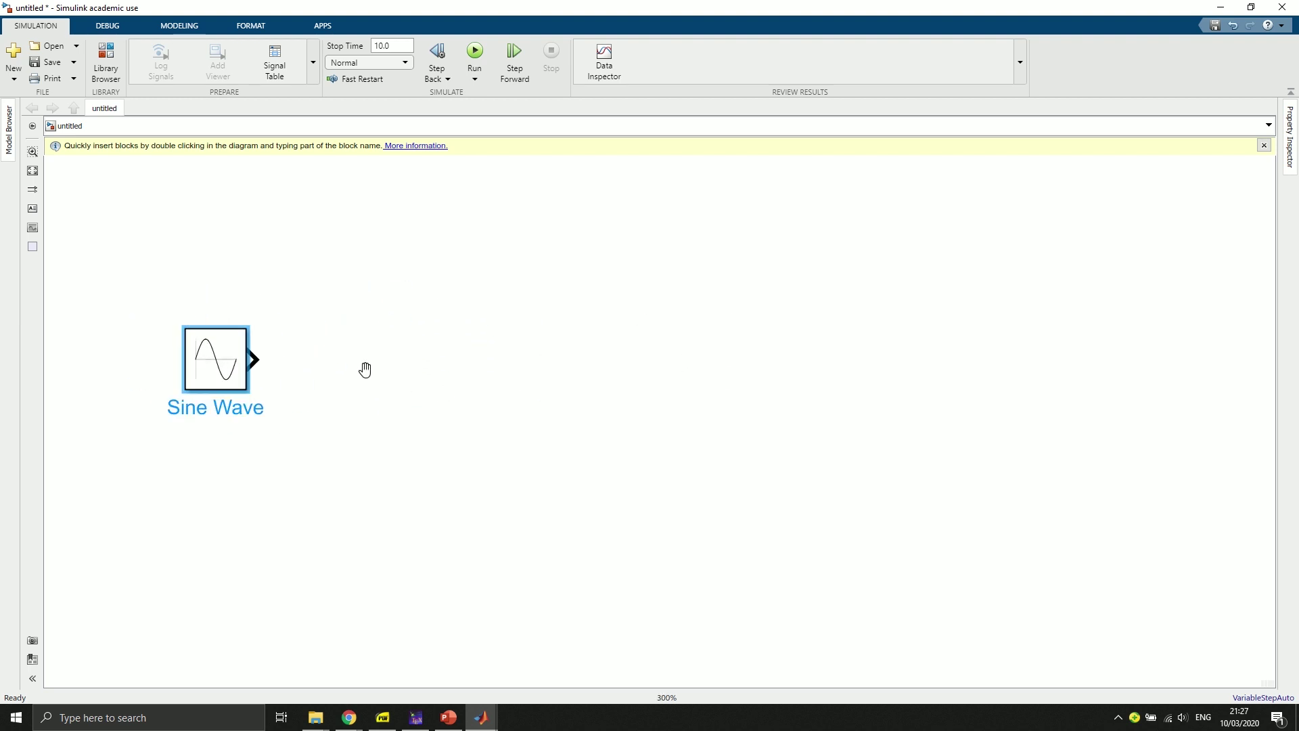
# - Quick-insert a Gain block aligned with the sine and connect the Sine Wave output to it
pyautogui.click(387, 402)
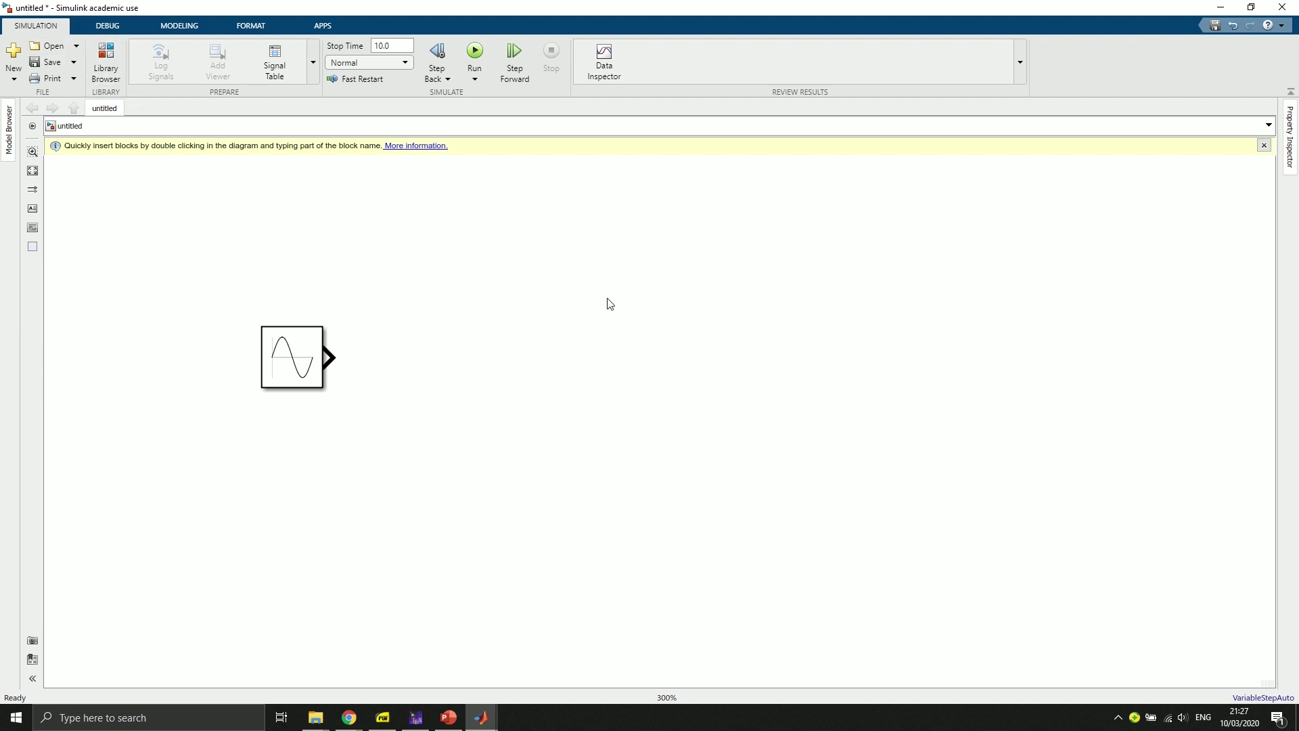
pyautogui.doubleClick(586, 328)
pyautogui.write('gai')
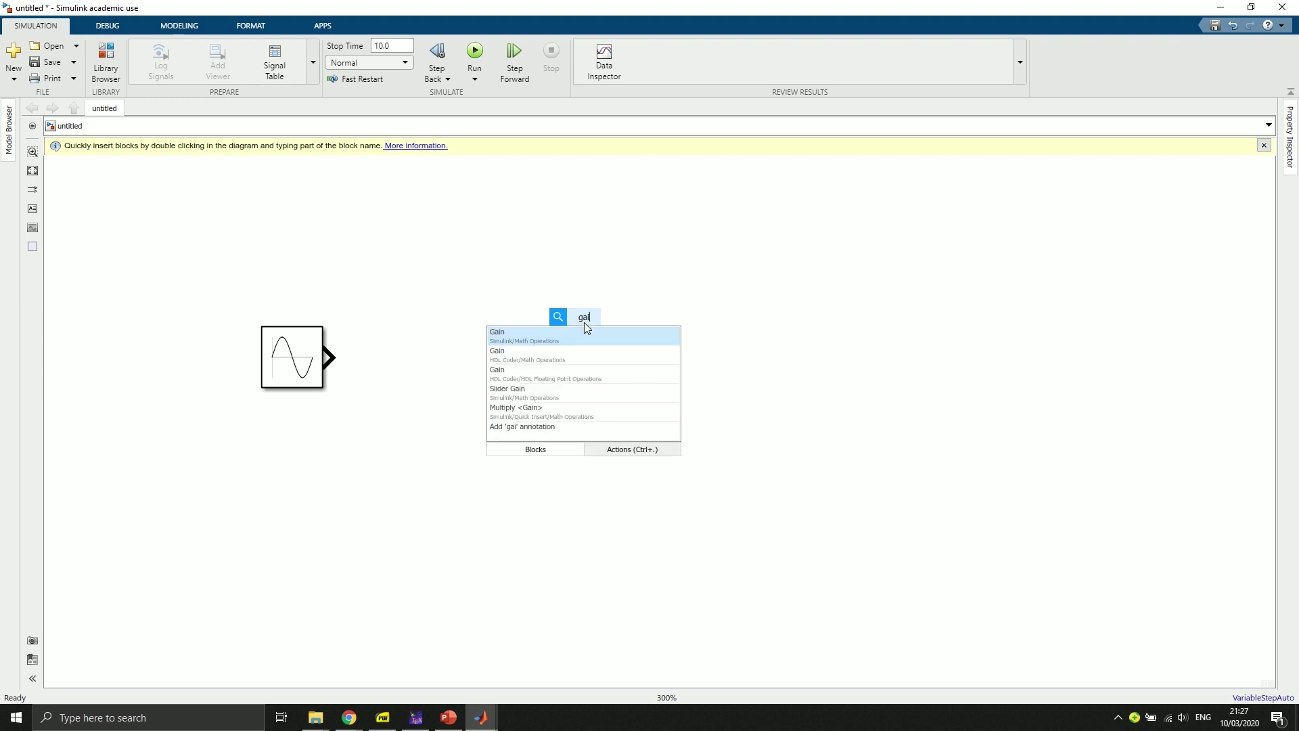
pyautogui.write('n')
pyautogui.click(527, 338)
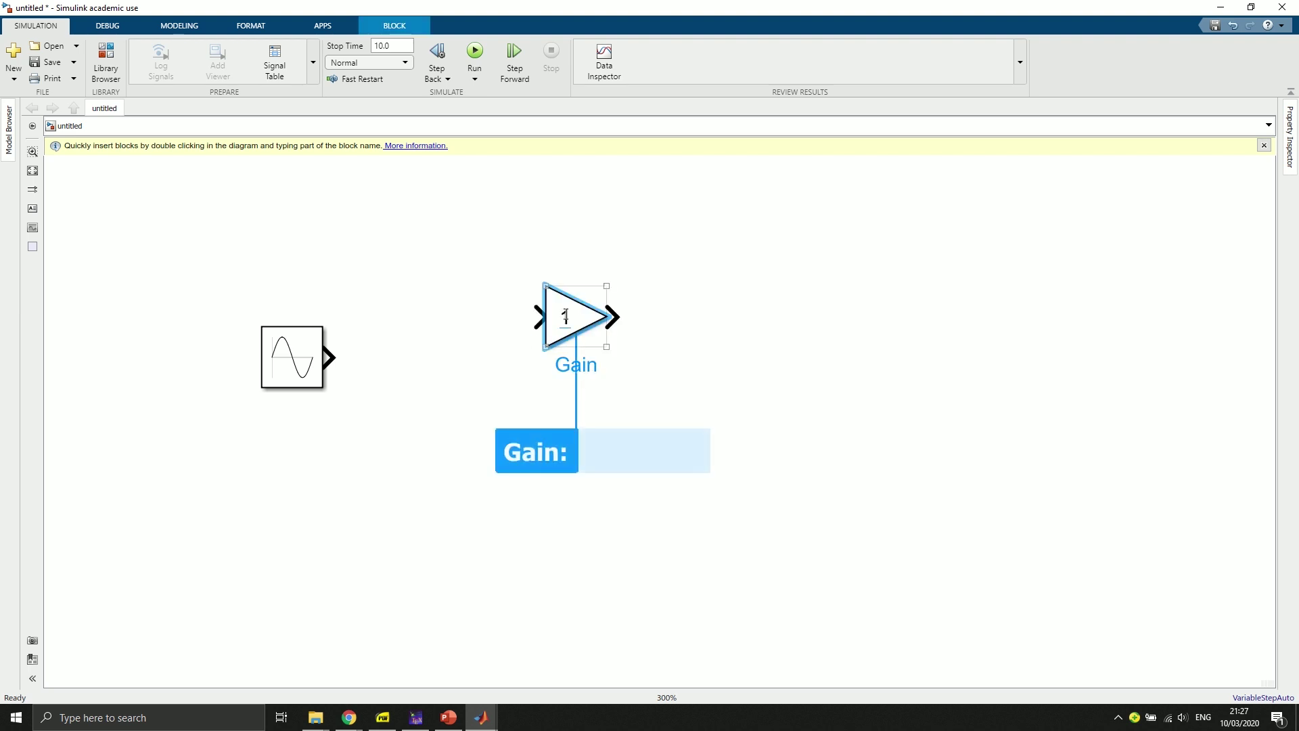
pyautogui.click(643, 302)
pyautogui.moveTo(566, 313); pyautogui.dragTo(551, 359)
pyautogui.click(763, 352)
pyautogui.moveTo(325, 358); pyautogui.dragTo(528, 357)
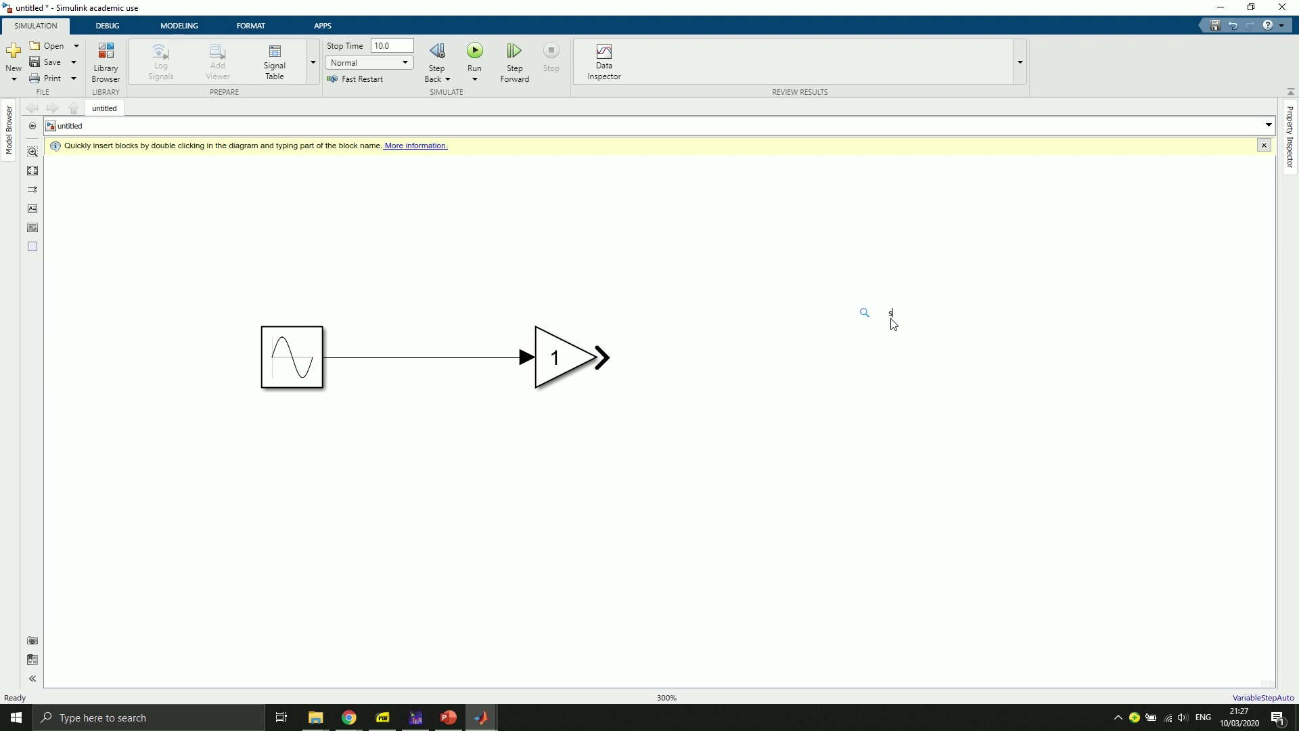
# - Insert a Scope block right of the Gain and wire the Gain output into it
pyautogui.write('cope')
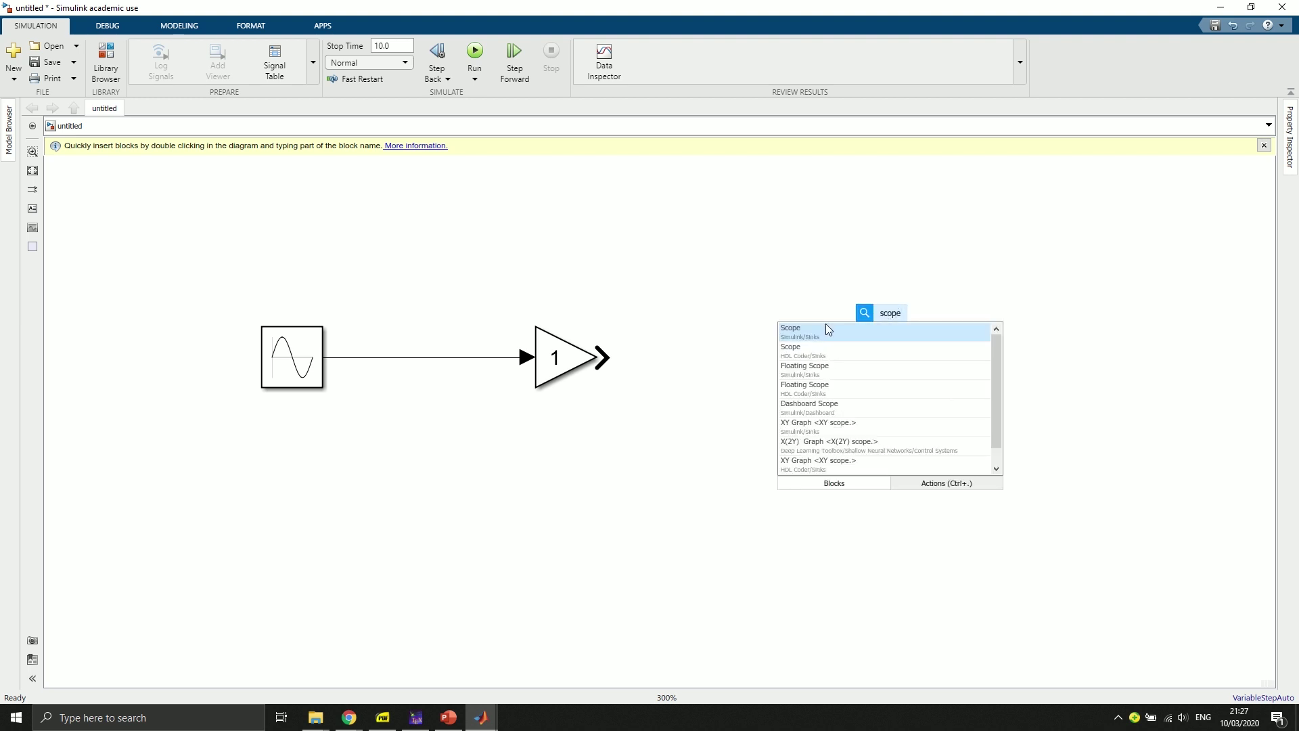
pyautogui.click(828, 326)
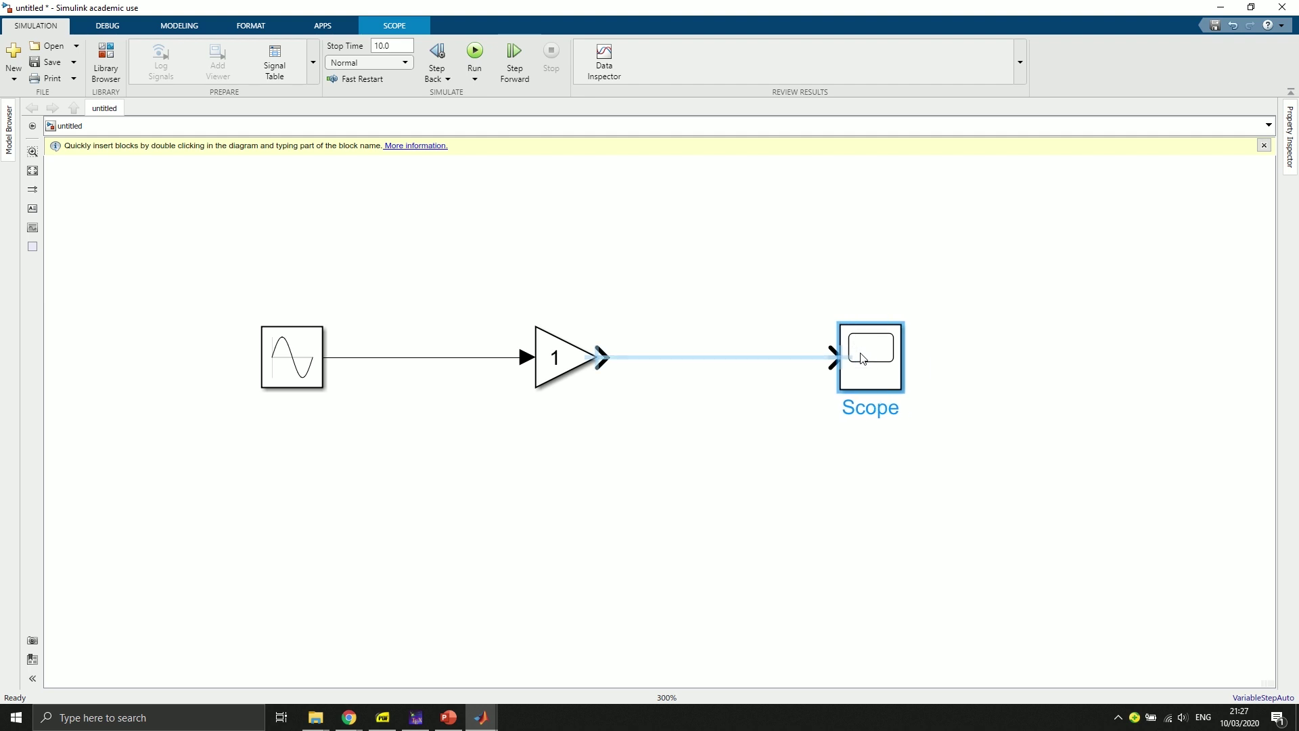
pyautogui.moveTo(600, 357); pyautogui.dragTo(834, 357)
pyautogui.click(305, 359)
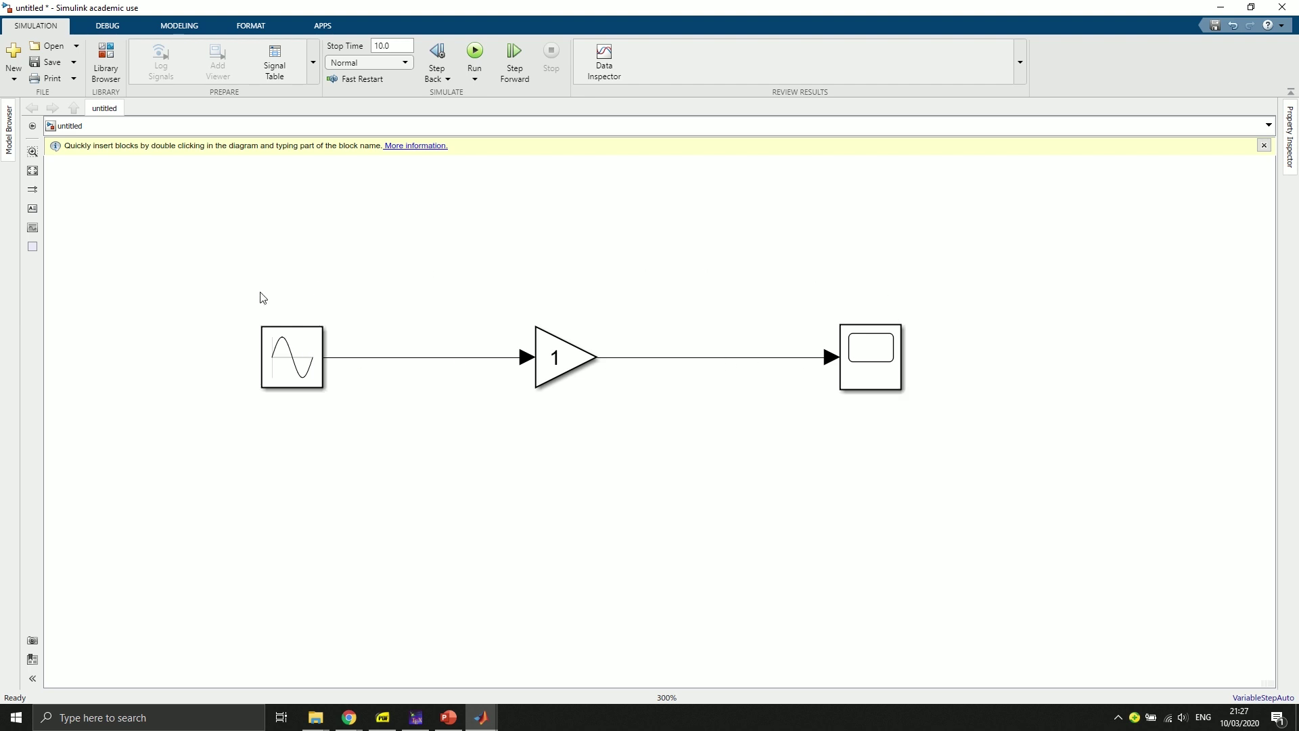
pyautogui.click(528, 224)
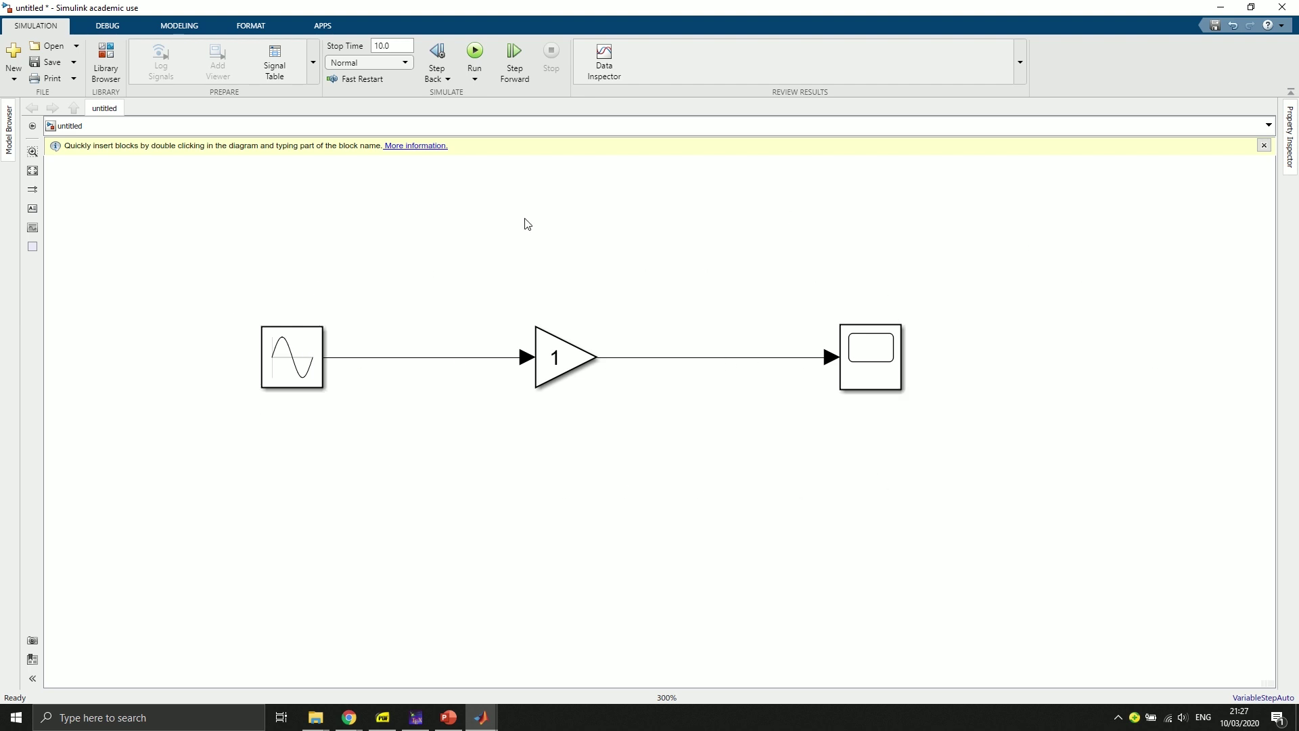
# - Review the Sine Wave amplitude, bias, frequency and other fields, then cancel without changes
pyautogui.click(283, 365)
pyautogui.doubleClick(284, 367)
pyautogui.click(394, 386)
pyautogui.click(386, 422)
pyautogui.click(374, 458)
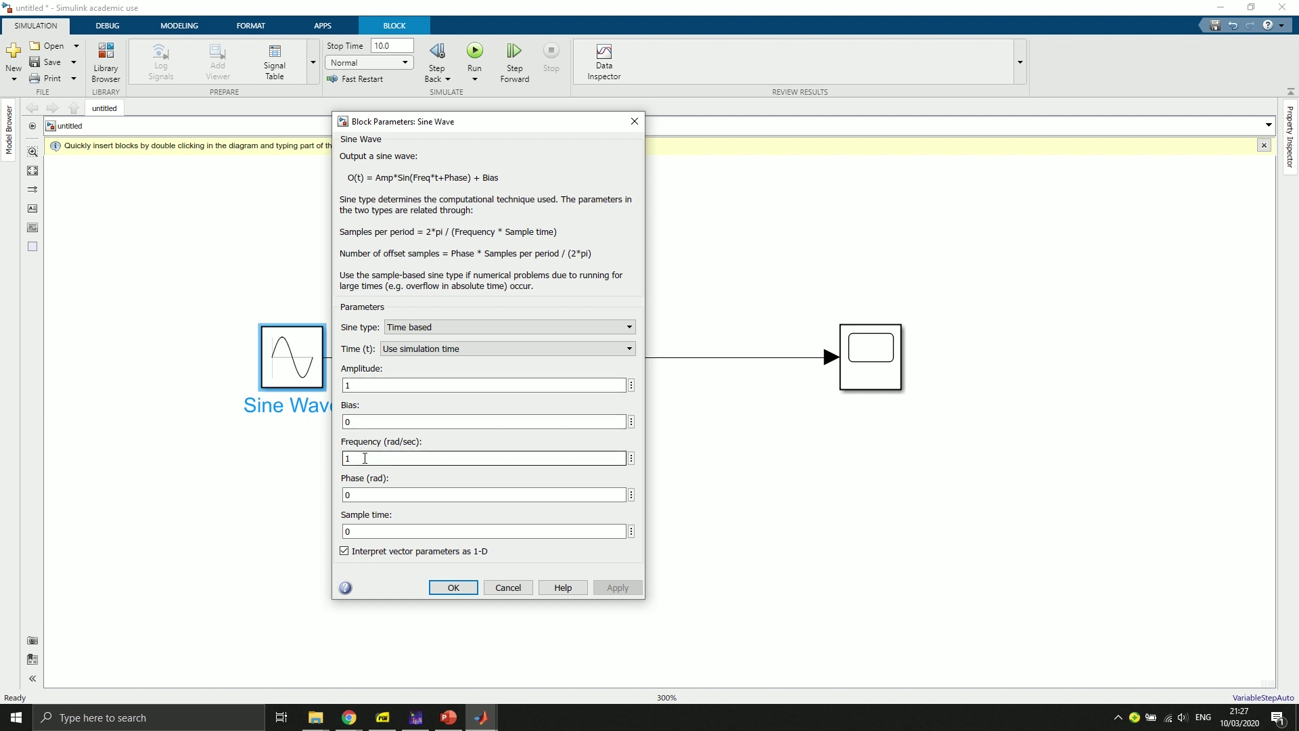
pyautogui.click(368, 494)
pyautogui.click(371, 532)
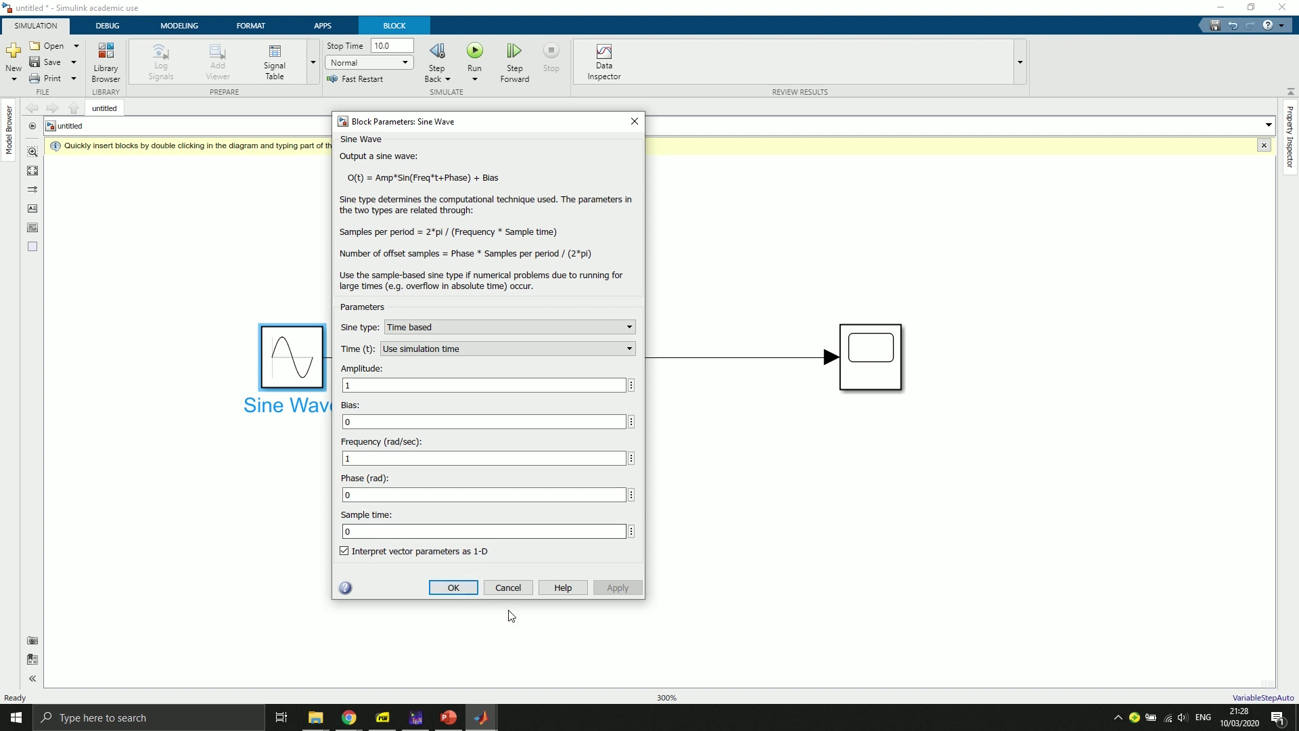
pyautogui.click(508, 587)
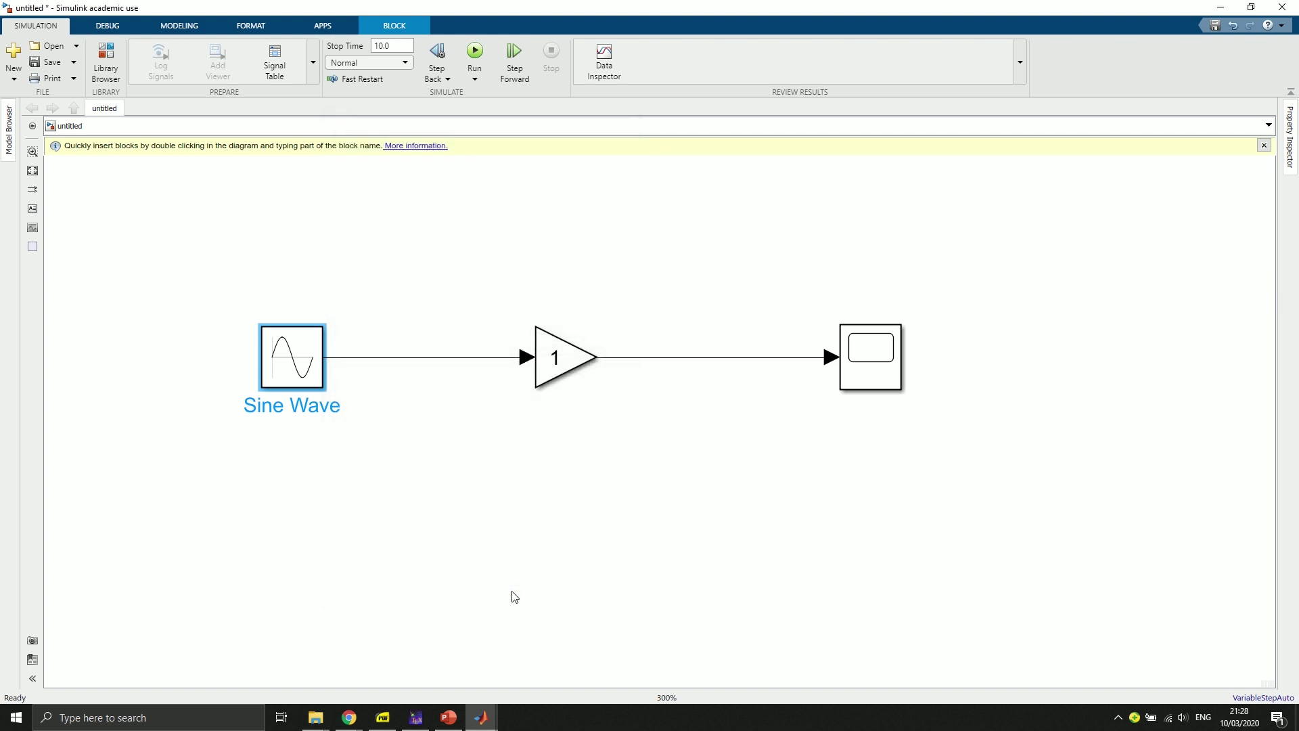
# - Run the 10-second simulation and view the unit-amplitude sine in the Scope window
pyautogui.click(479, 58)
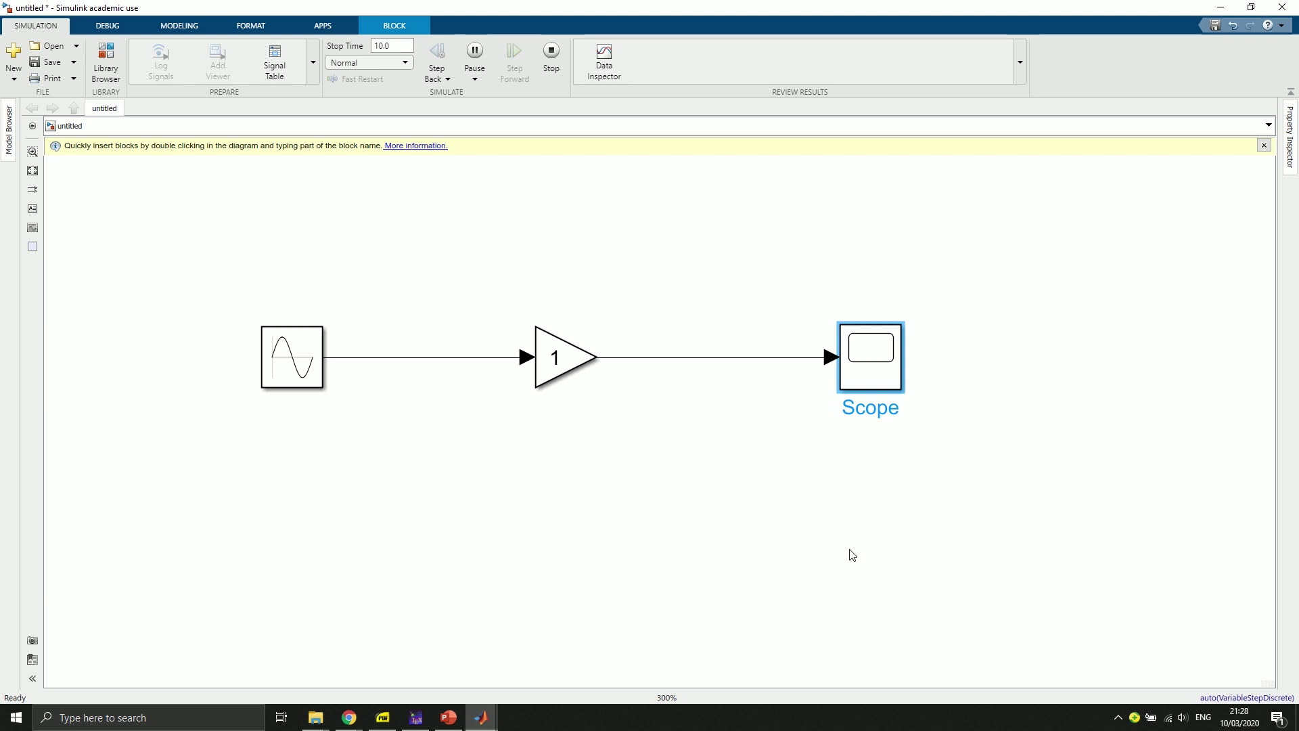
pyautogui.doubleClick(870, 362)
pyautogui.moveTo(638, 185); pyautogui.dragTo(1065, 363)
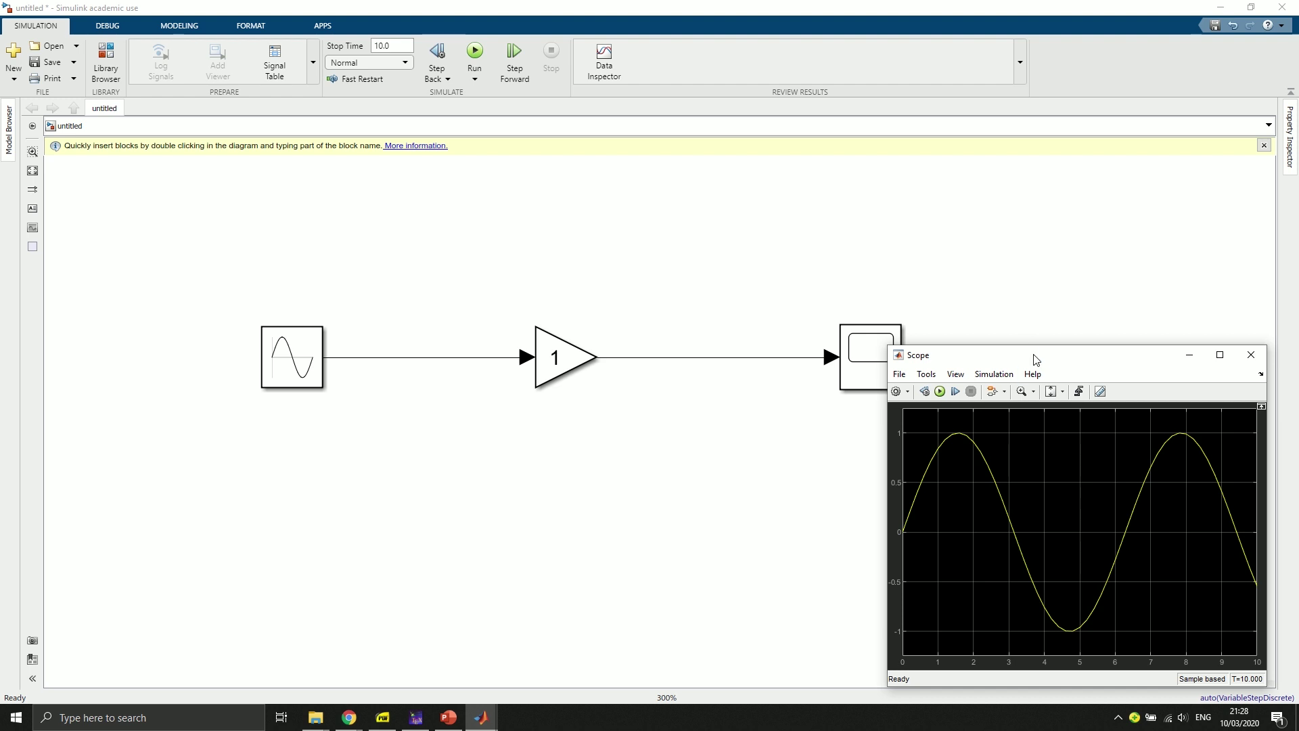
pyautogui.moveTo(1038, 359); pyautogui.dragTo(1010, 298)
pyautogui.click(575, 359)
pyautogui.click(642, 342)
# - Close the Scope window and set the Gain block's value to 5
pyautogui.click(1222, 294)
pyautogui.doubleClick(553, 358)
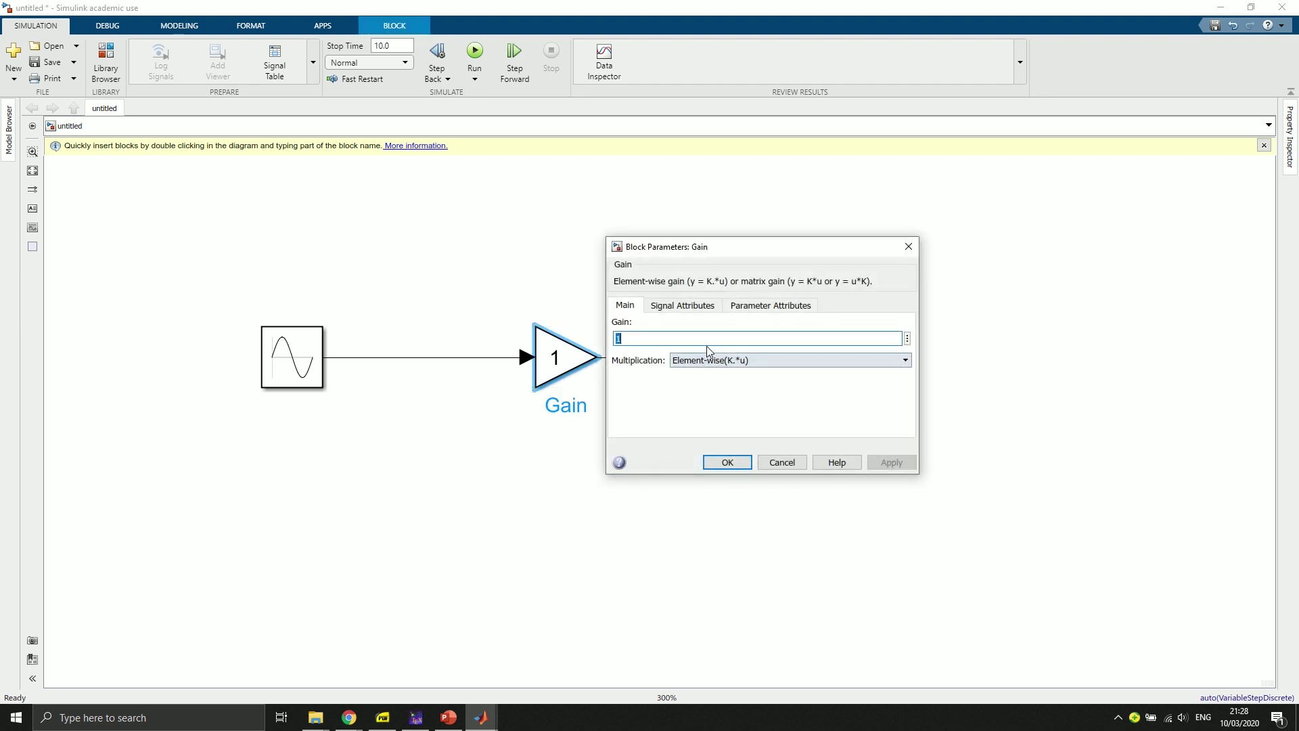
pyautogui.write('5')
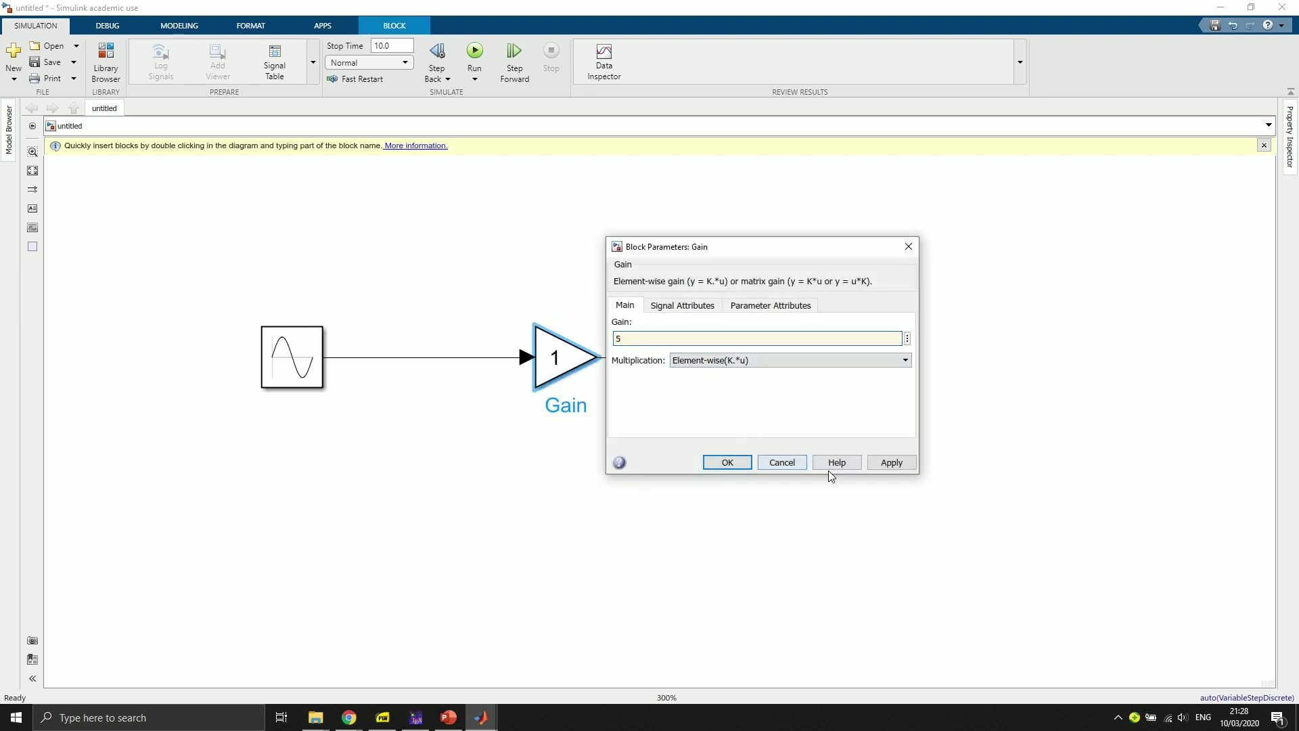
pyautogui.click(881, 468)
pyautogui.click(732, 467)
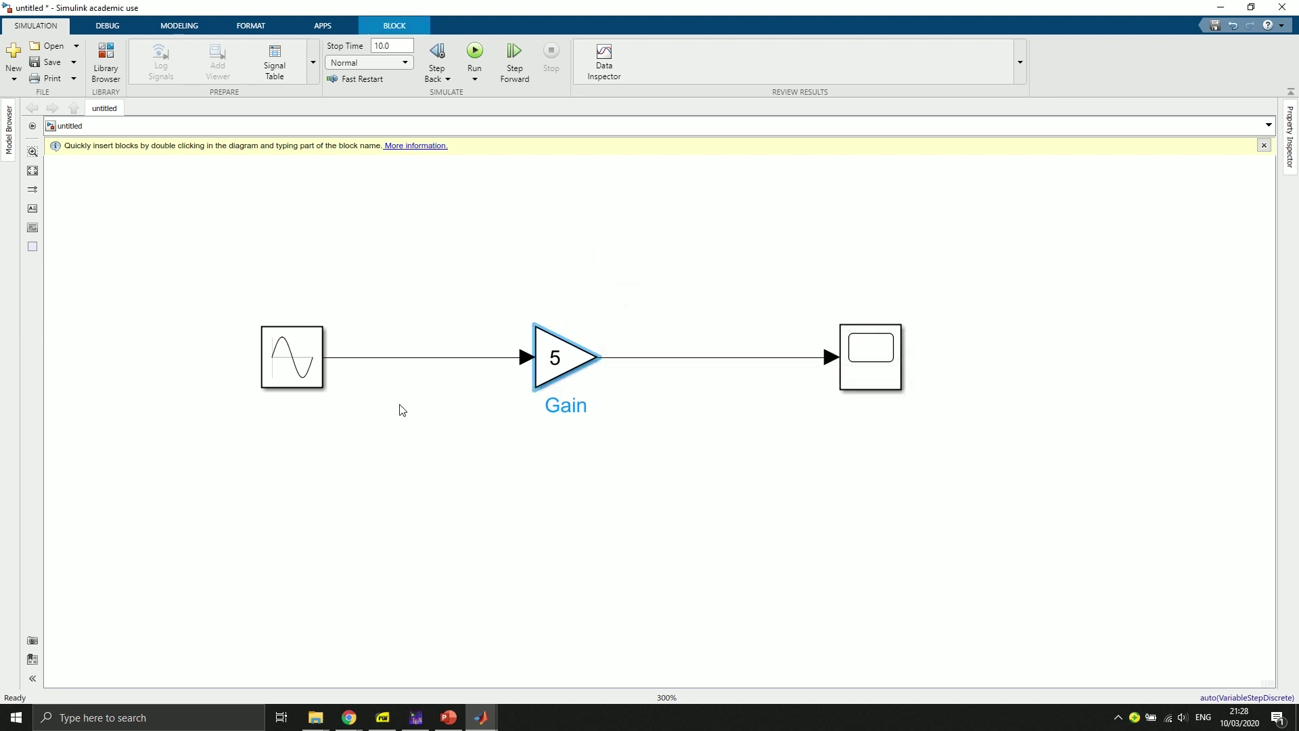
pyautogui.click(404, 366)
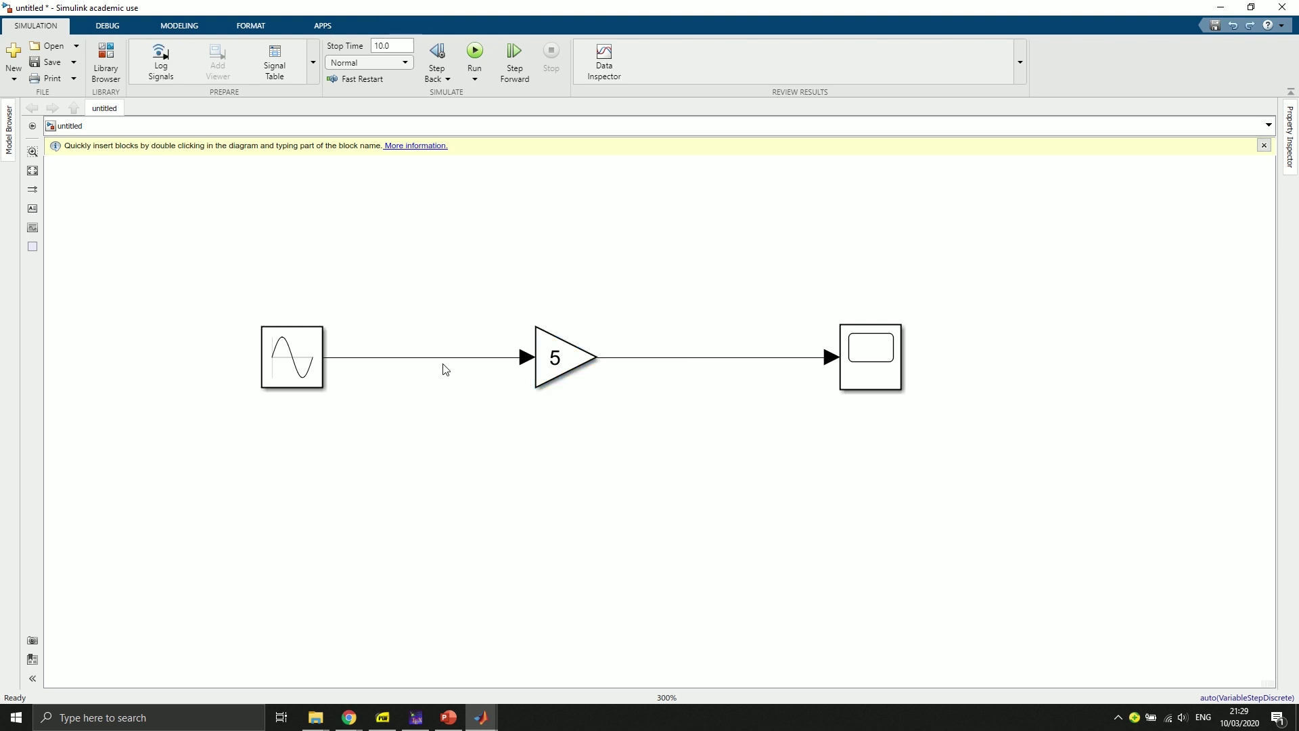
pyautogui.click(651, 493)
# - Set the Scope's number of input ports to 2
pyautogui.doubleClick(866, 369)
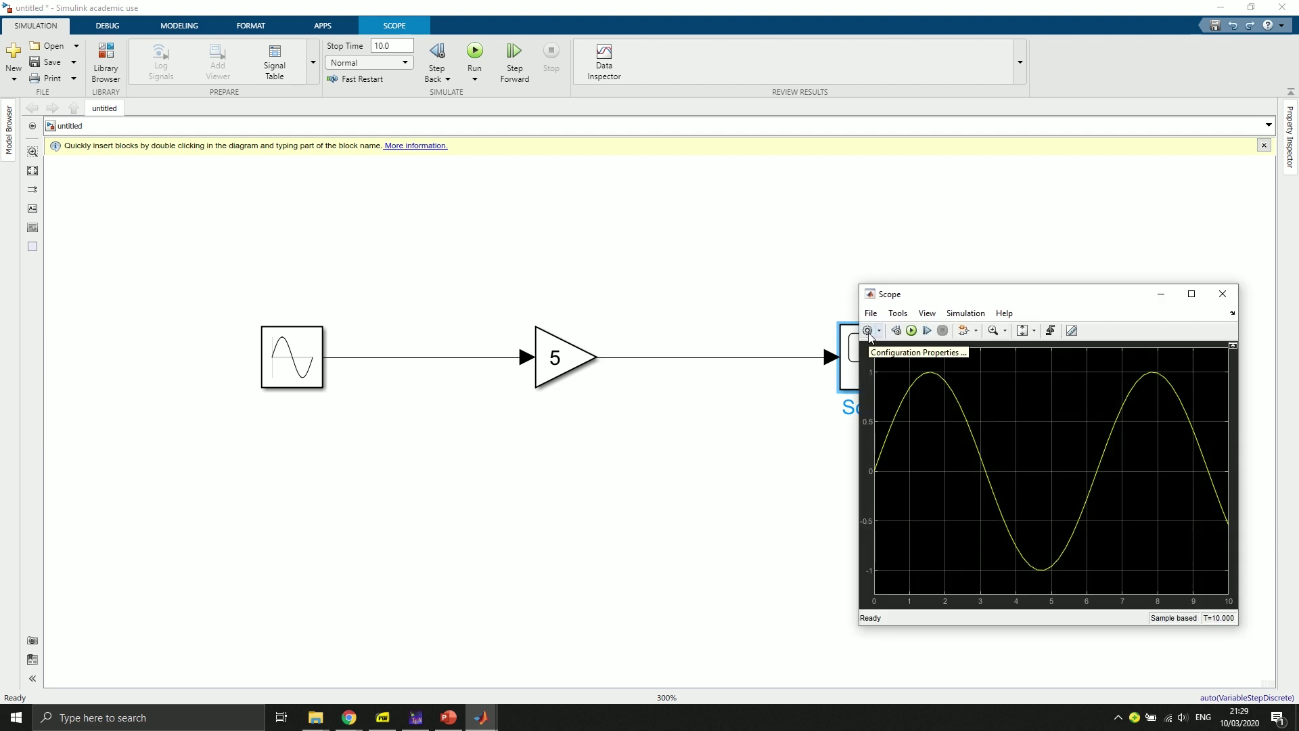
pyautogui.click(867, 331)
pyautogui.doubleClick(685, 326)
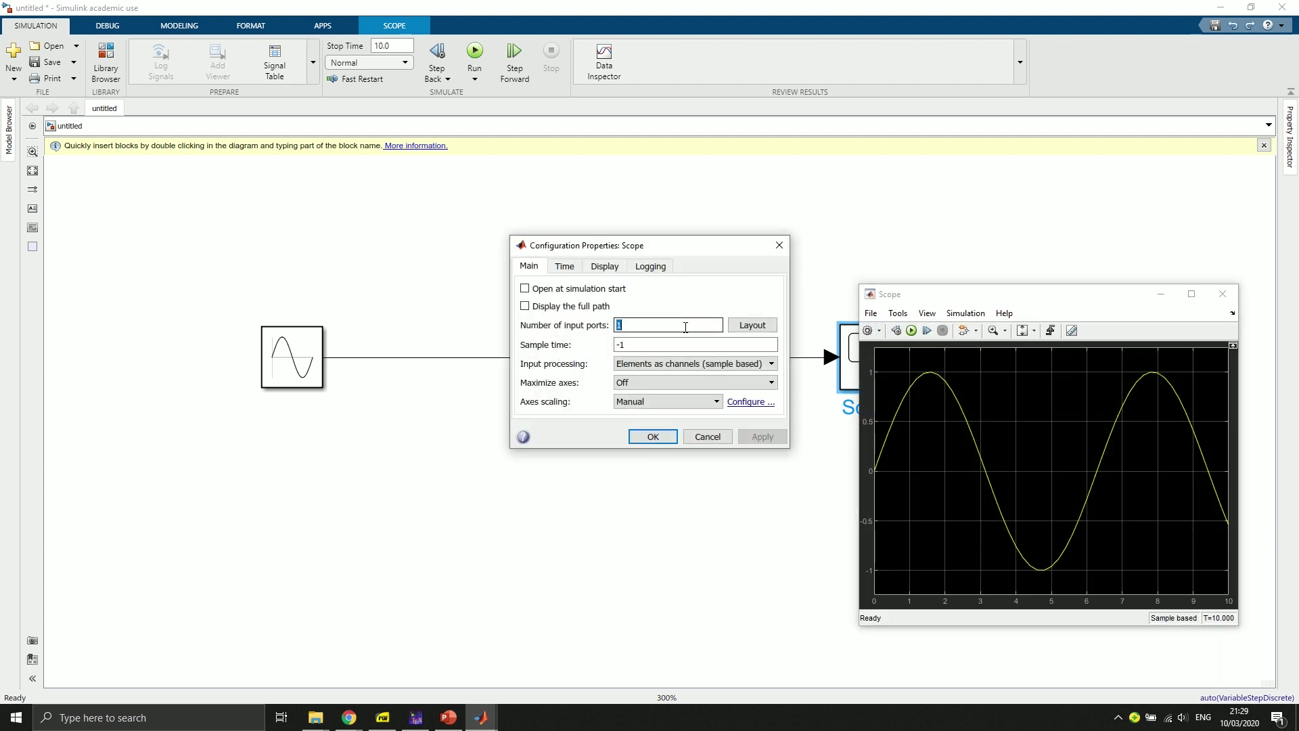
pyautogui.write('2')
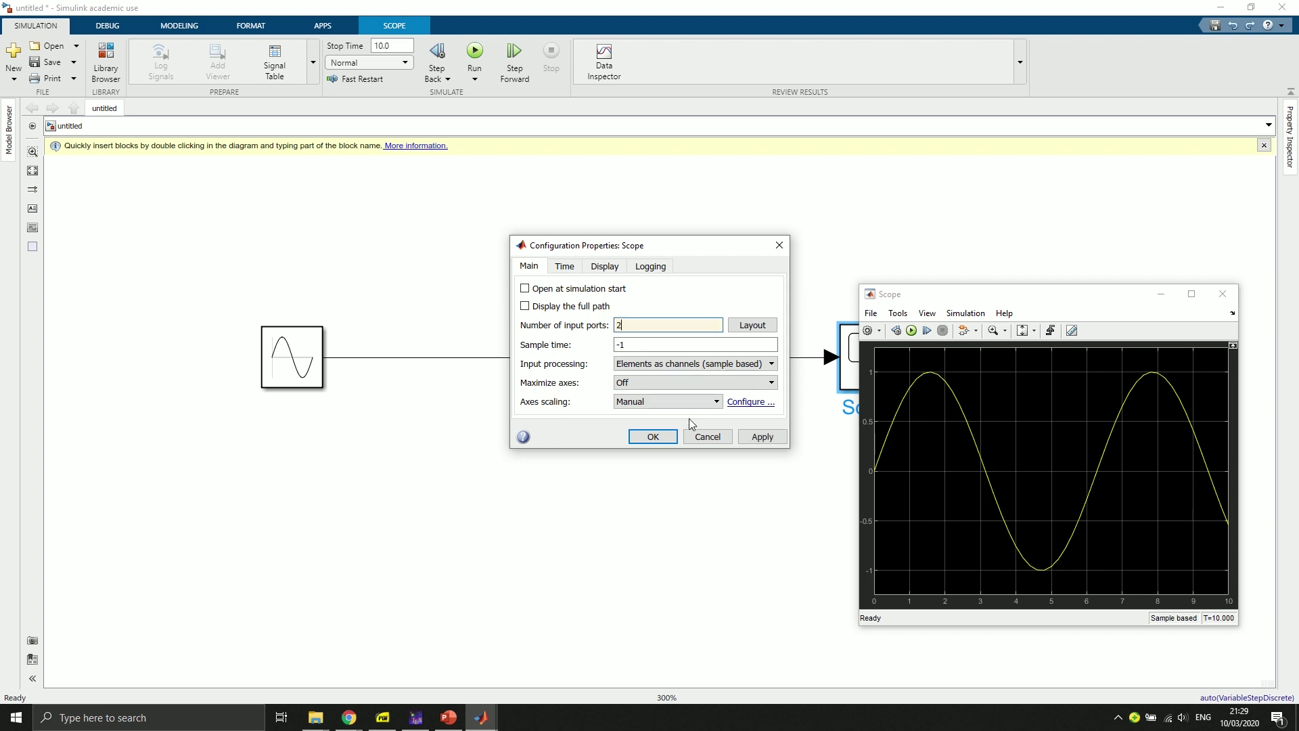
pyautogui.click(757, 441)
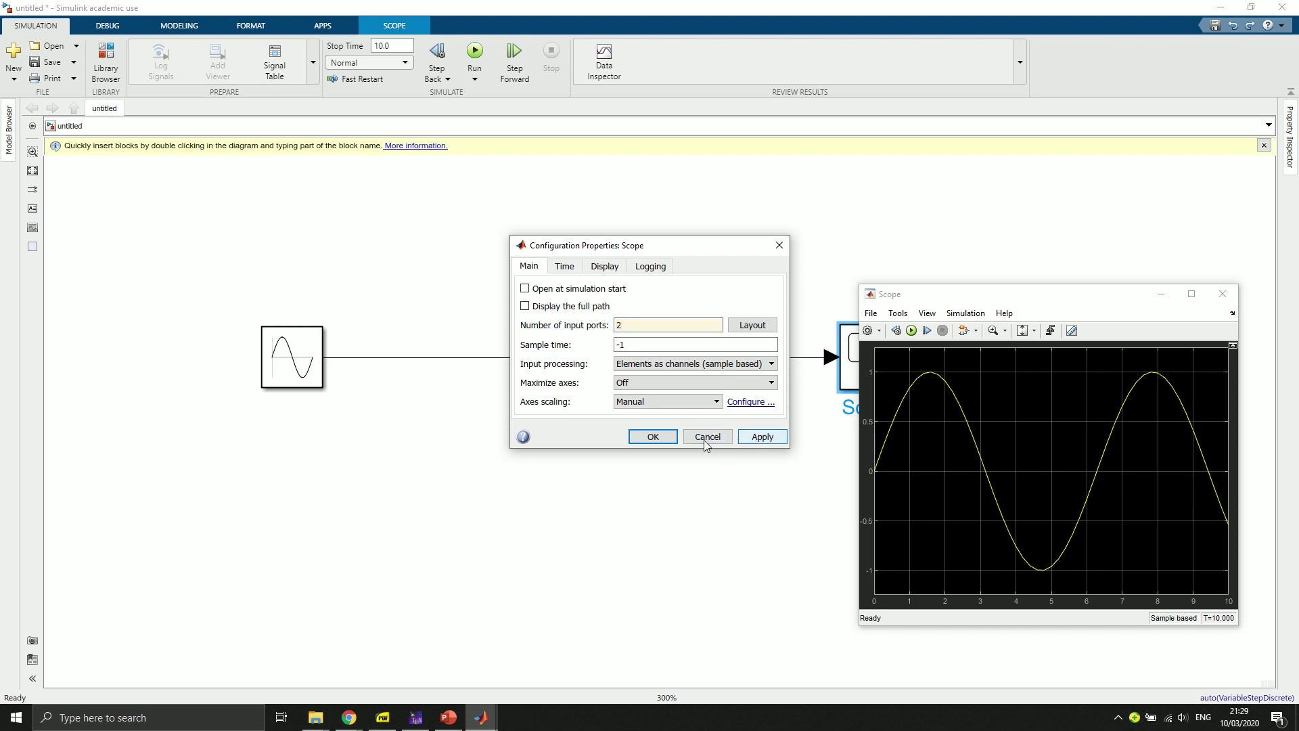
pyautogui.click(662, 443)
pyautogui.click(1224, 298)
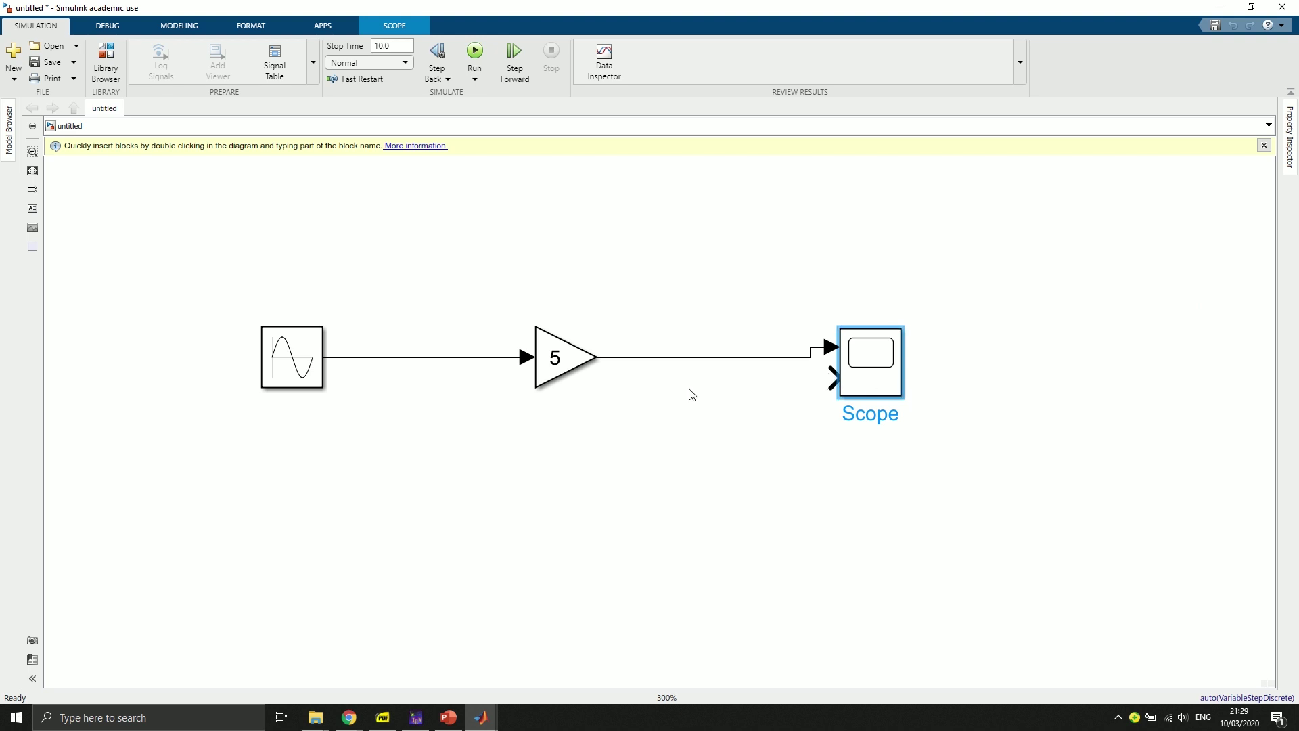
# - Branch the raw sine signal into the Scope's second input
pyautogui.click(425, 358)
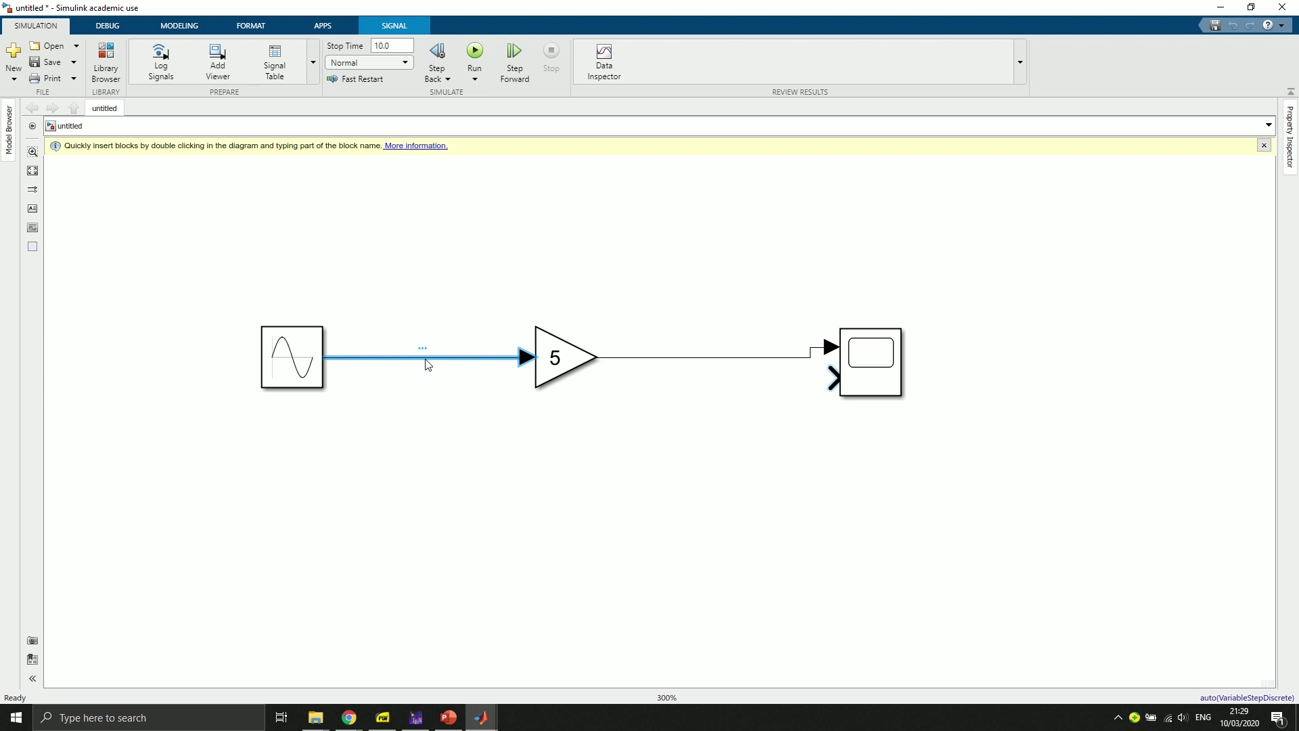
pyautogui.moveTo(425, 363); pyautogui.dragTo(830, 387)
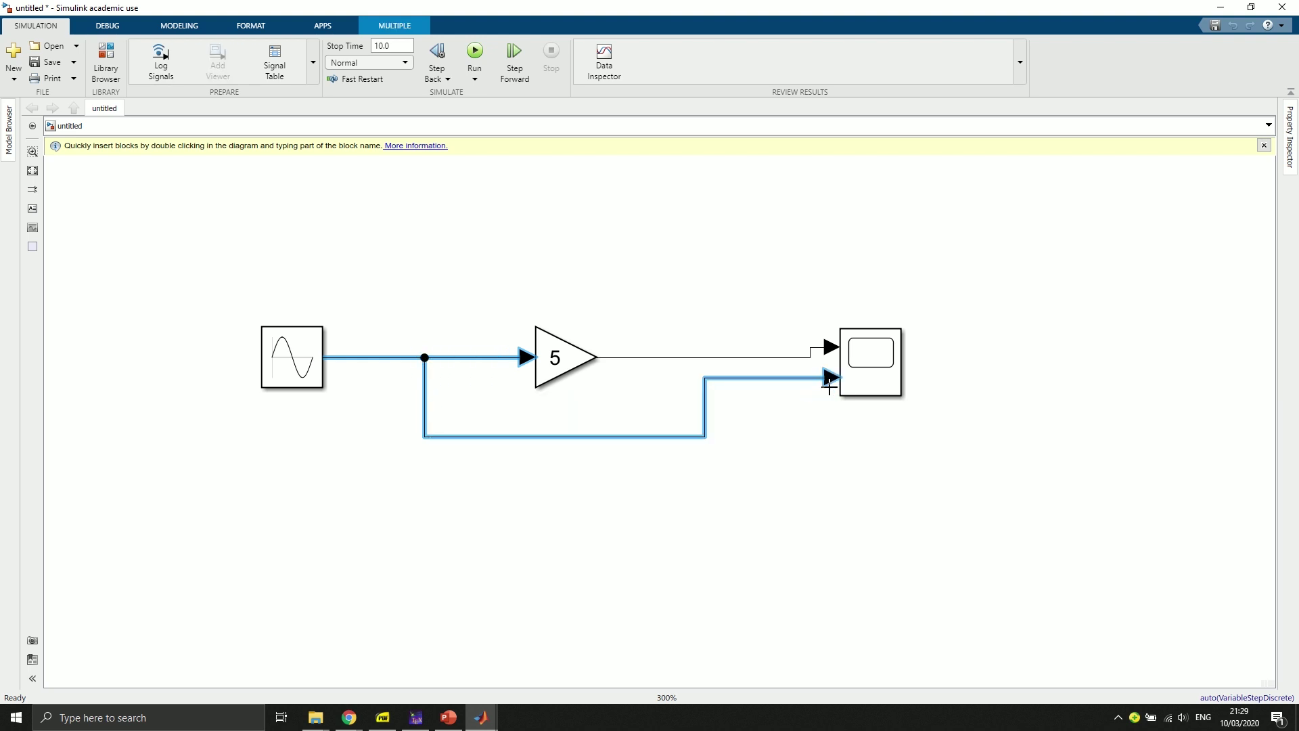
pyautogui.click(823, 448)
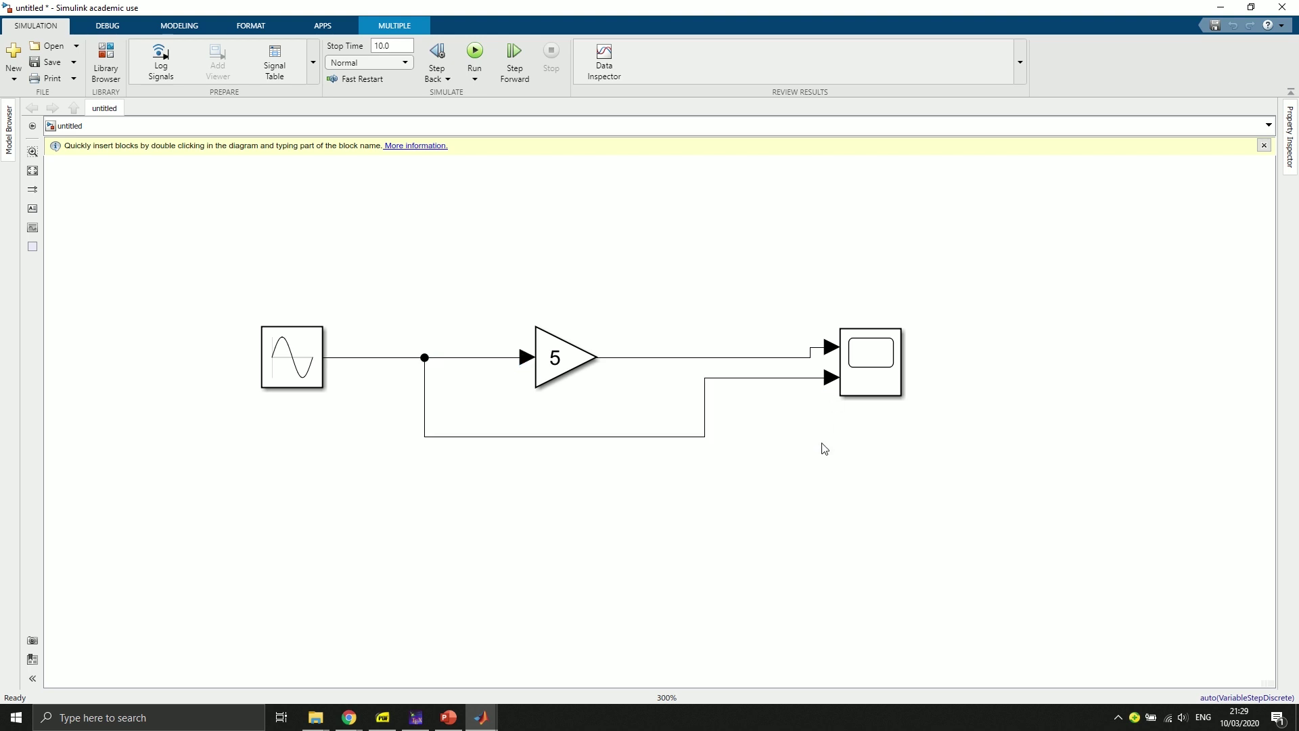
pyautogui.doubleClick(397, 45)
pyautogui.write('5')
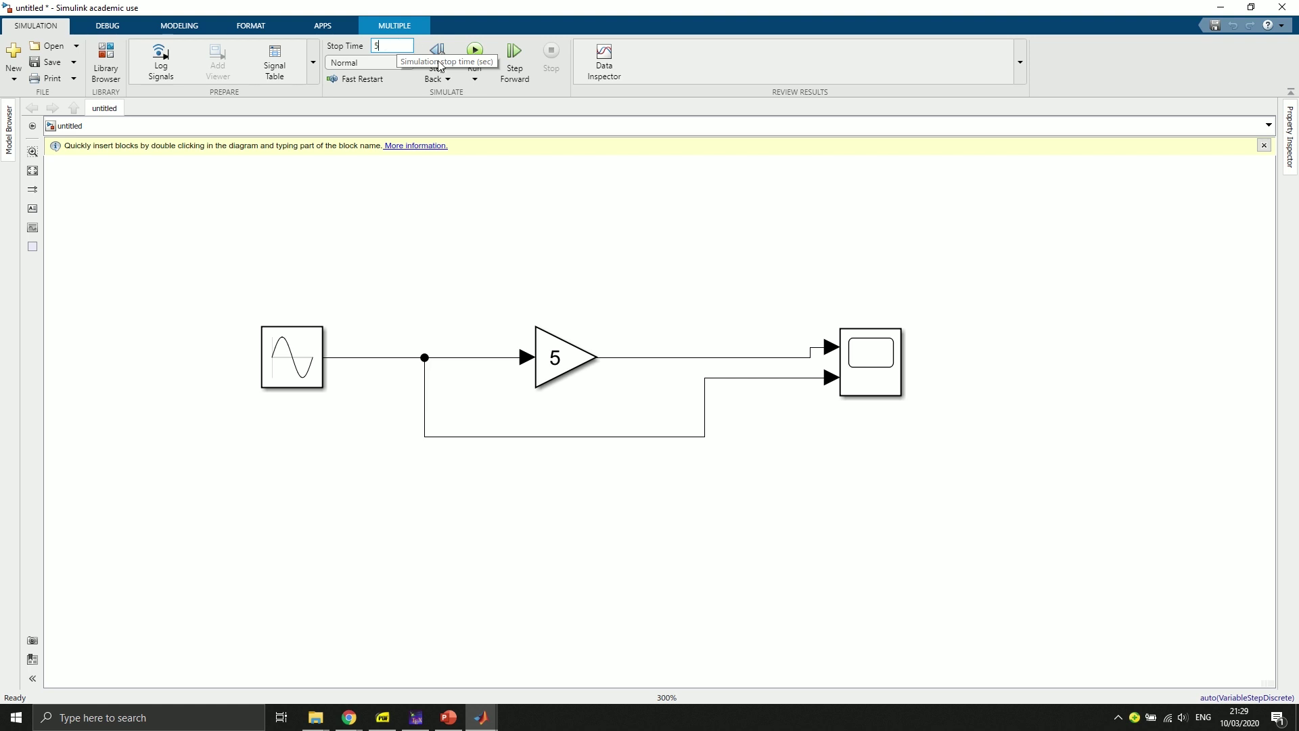
pyautogui.click(475, 51)
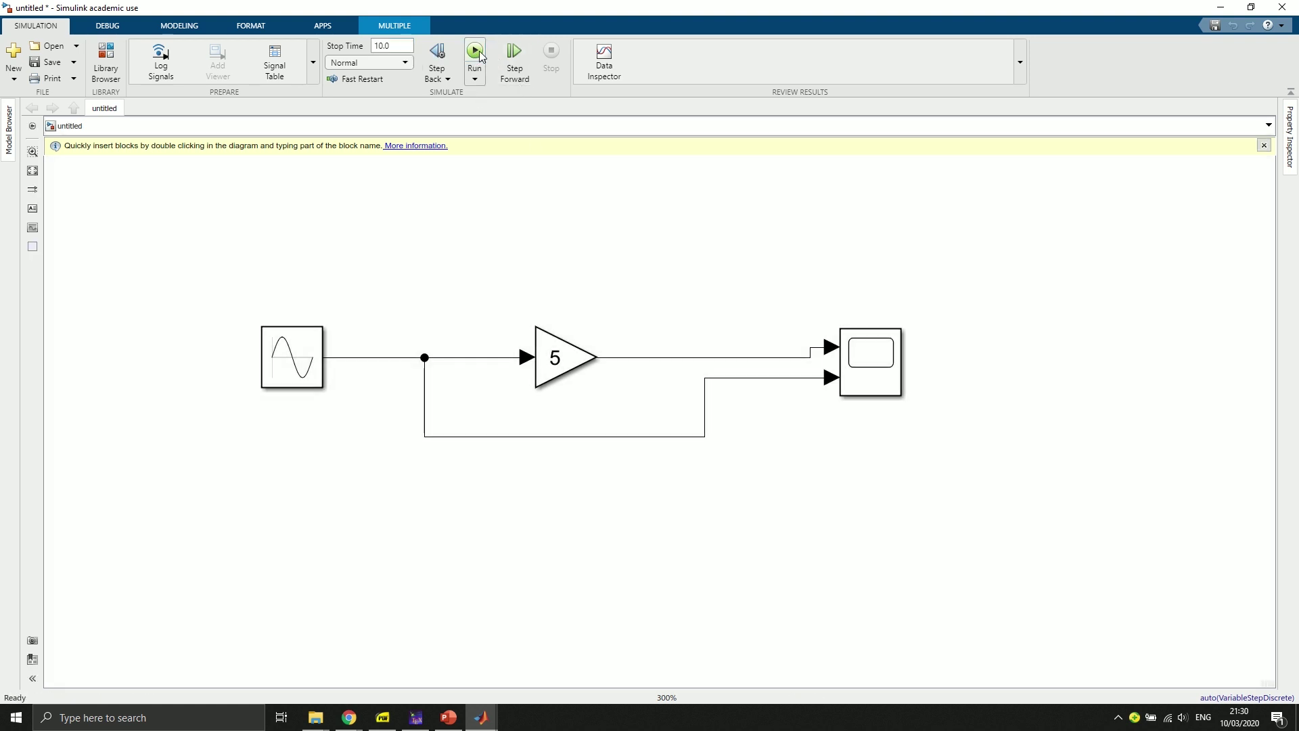
pyautogui.click(888, 355)
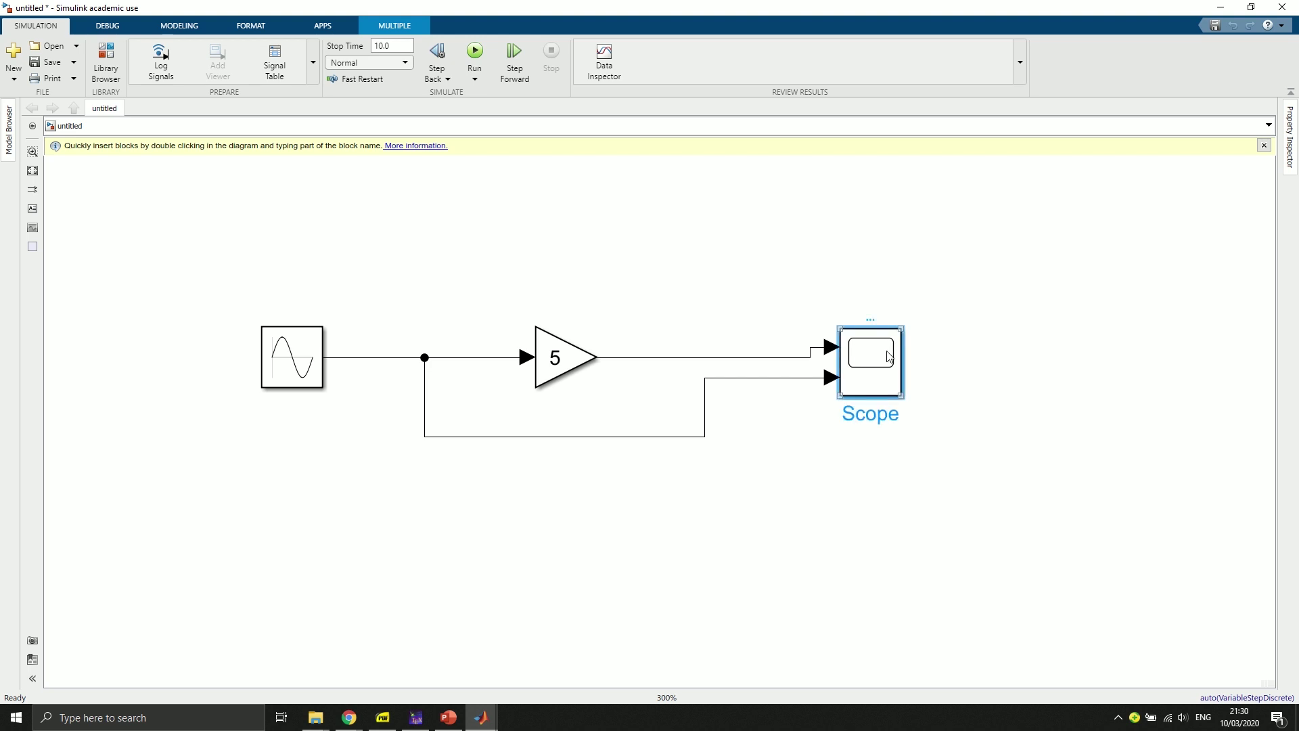
pyautogui.doubleClick(888, 355)
pyautogui.moveTo(979, 292); pyautogui.dragTo(846, 306)
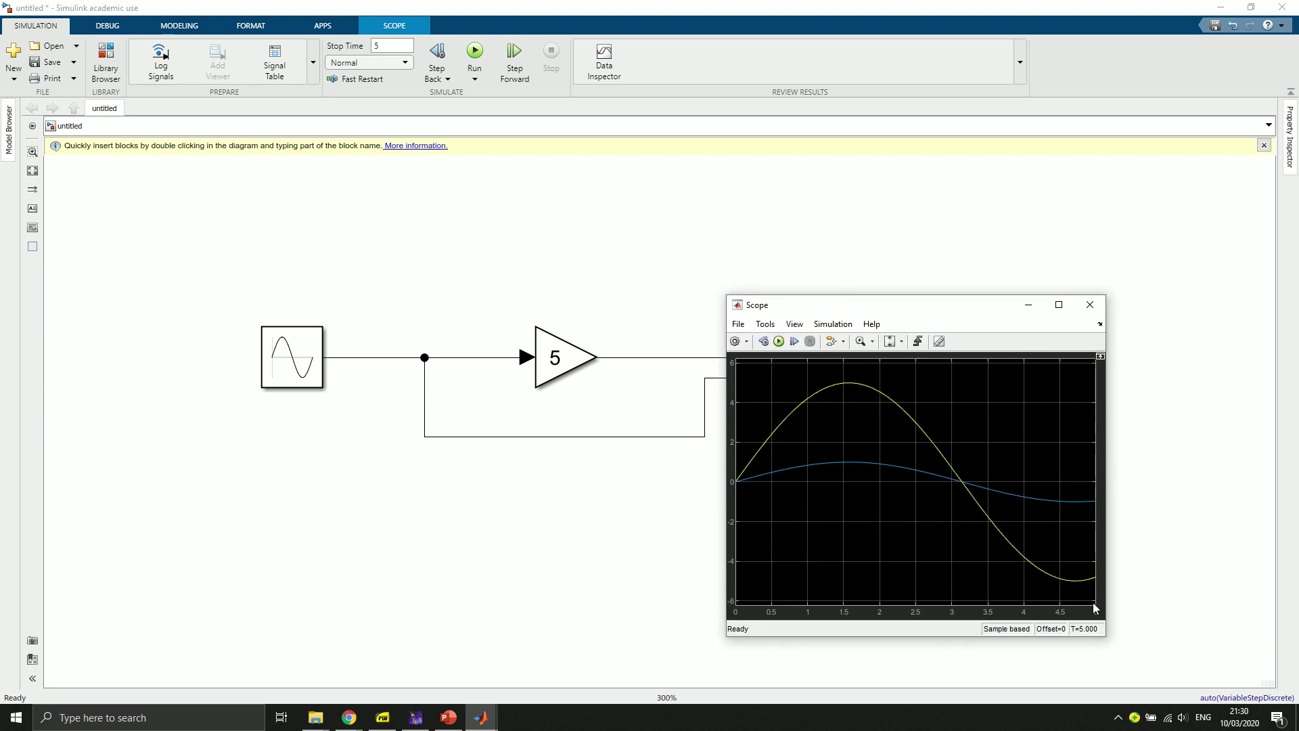
pyautogui.click(1089, 305)
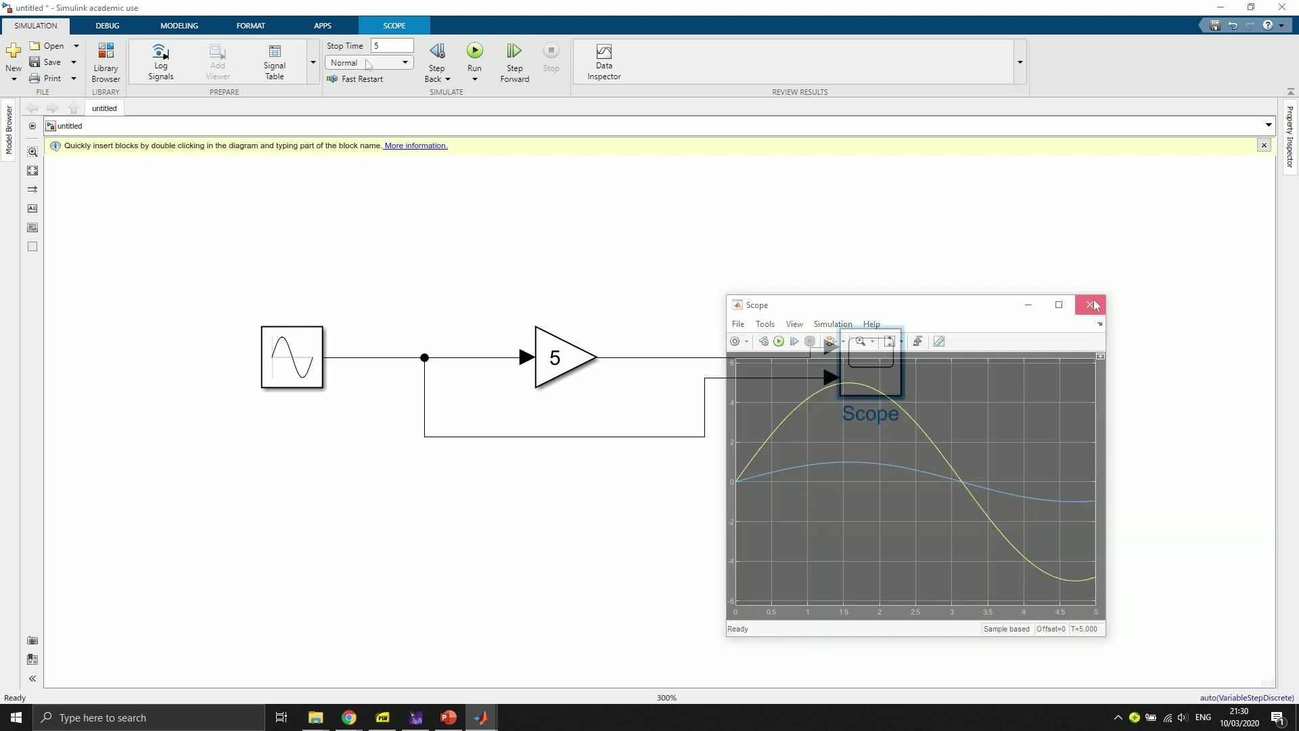
pyautogui.doubleClick(392, 45)
pyautogui.write('10')
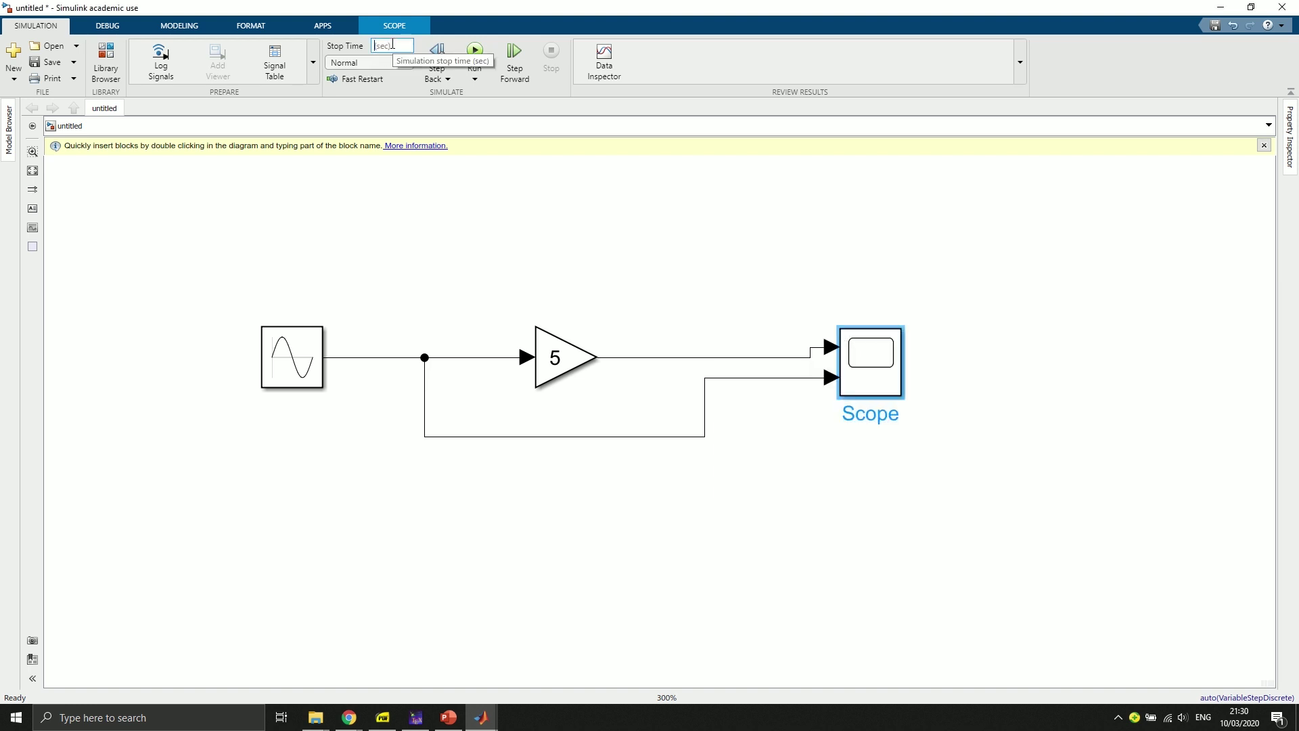
pyautogui.click(475, 54)
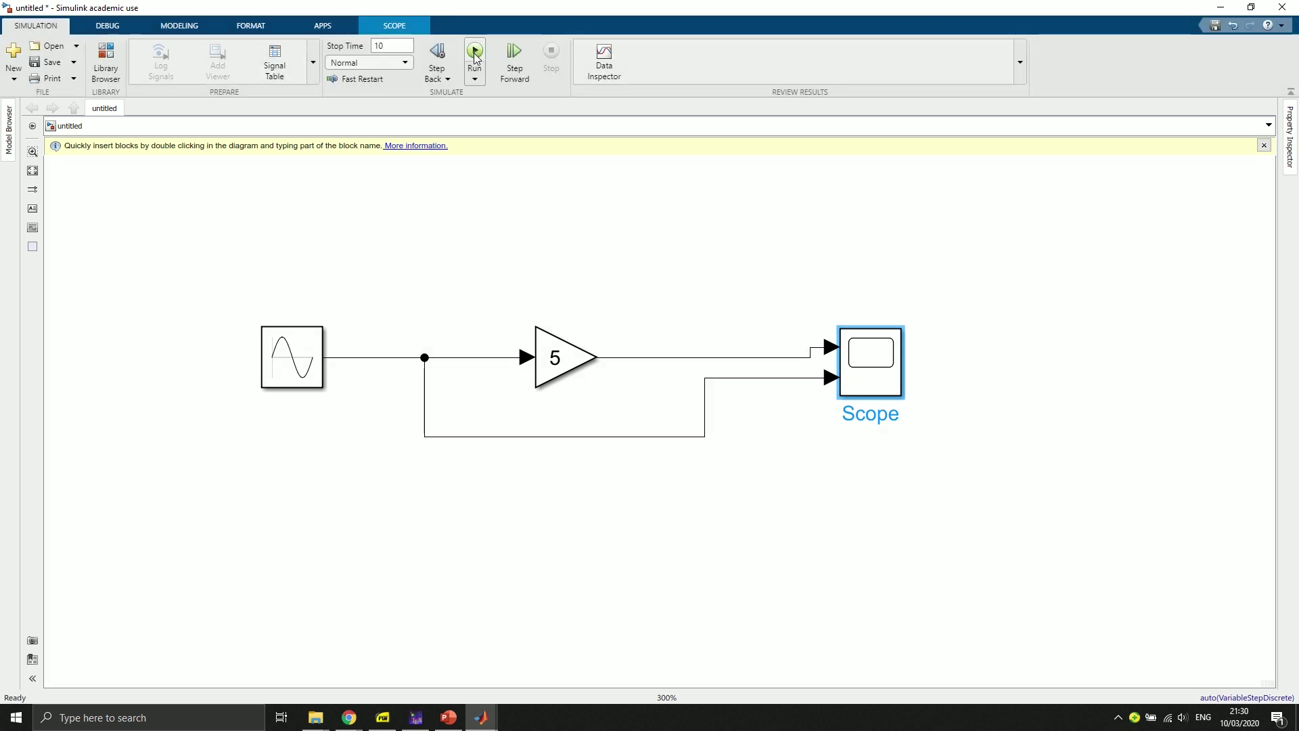
pyautogui.doubleClick(864, 371)
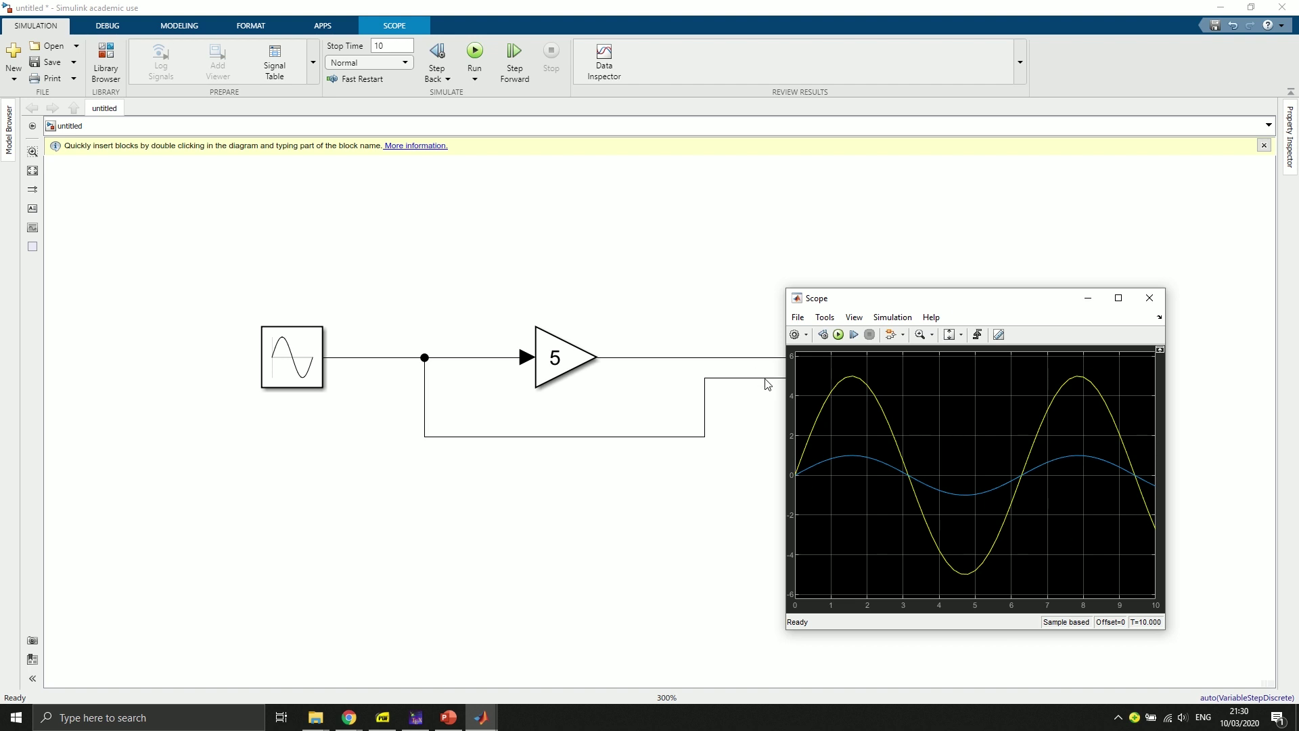
pyautogui.click(1160, 300)
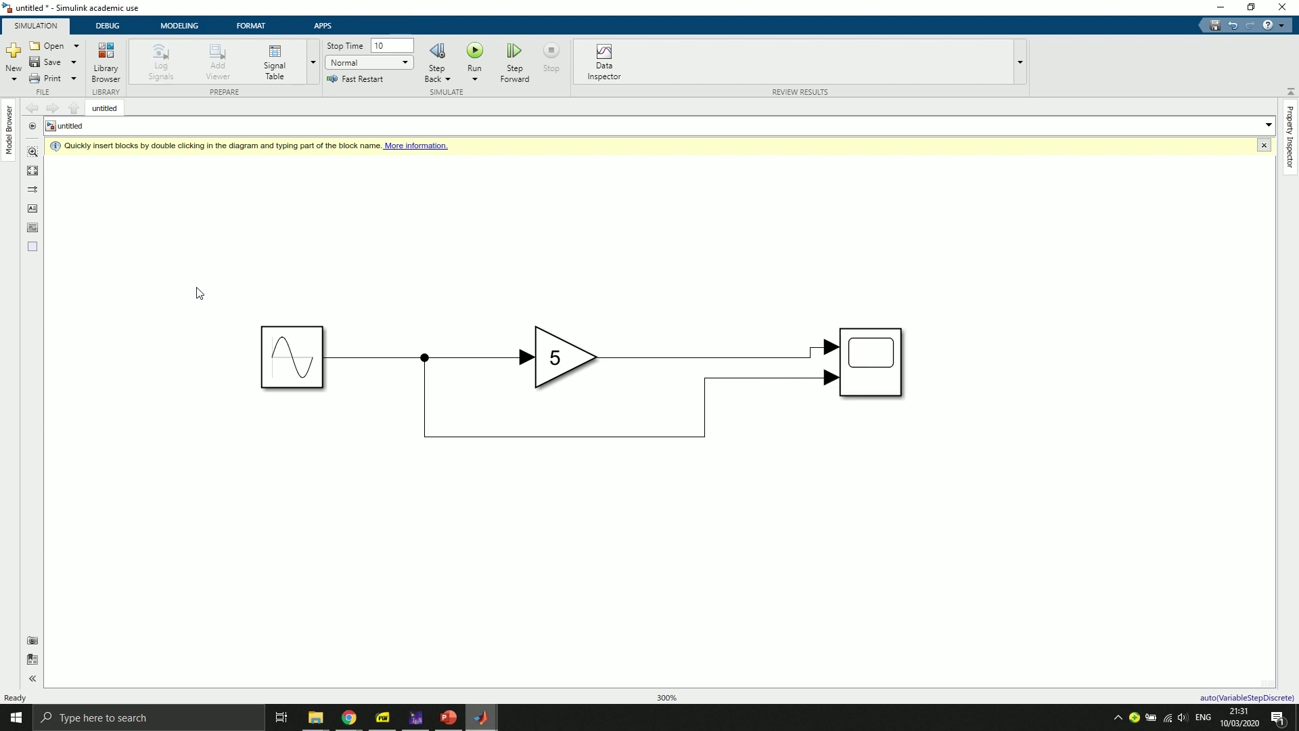
# - Copy the whole sine–gain–scope diagram and place the duplicate below the original
pyautogui.moveTo(218, 237); pyautogui.dragTo(984, 482)
pyautogui.moveTo(894, 365); pyautogui.dragTo(917, 252)
pyautogui.moveTo(333, 251); pyautogui.dragTo(333, 444)
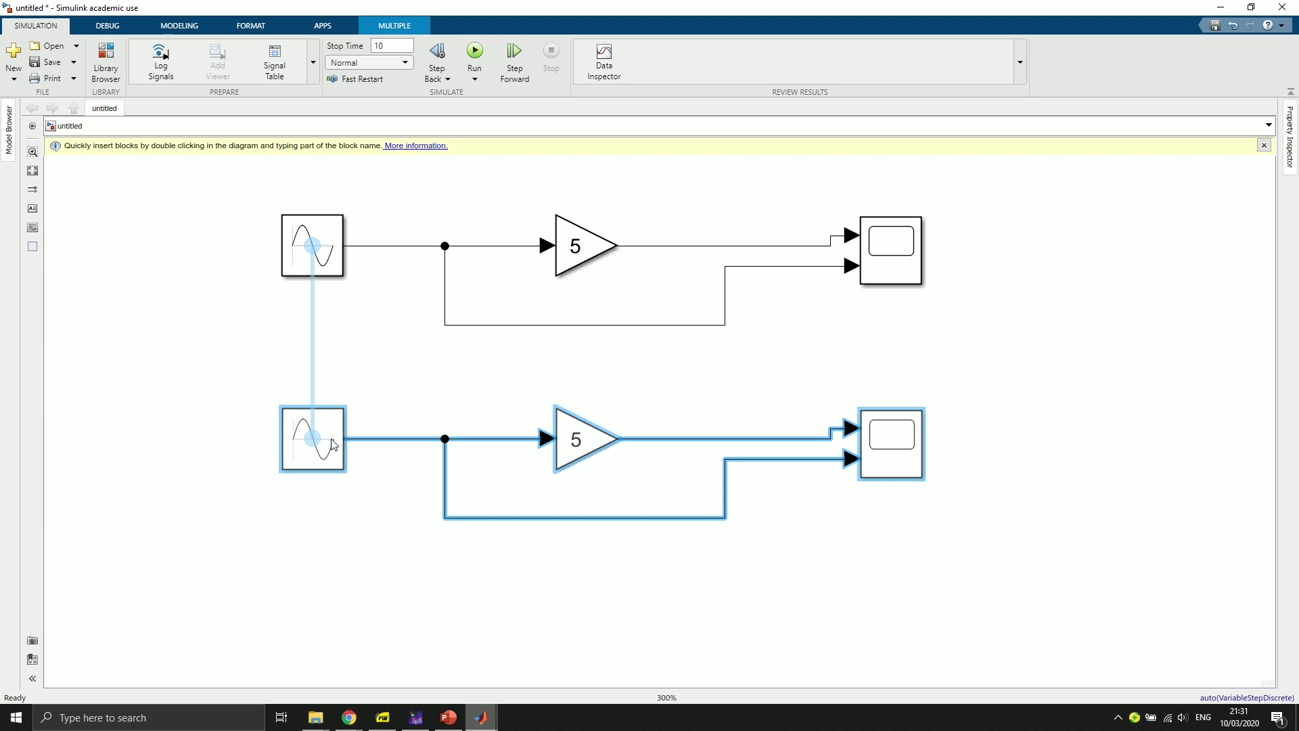
pyautogui.moveTo(333, 444)
pyautogui.mouseDown()
pyautogui.moveTo(332, 381)
pyautogui.moveTo(331, 450)
pyautogui.mouseUp()
pyautogui.click(367, 365)
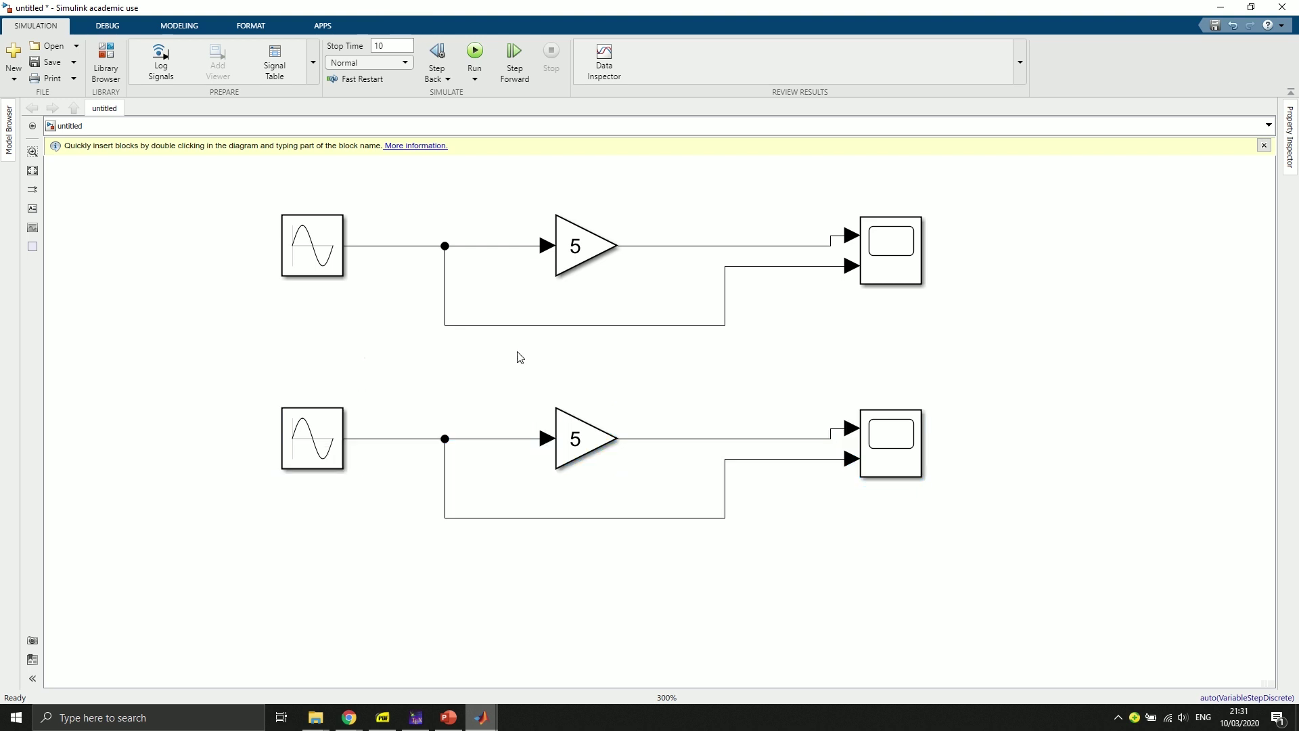
# - Delete an accidental Sine Wave copy and the lower diagram's branch signal line
pyautogui.click(301, 238)
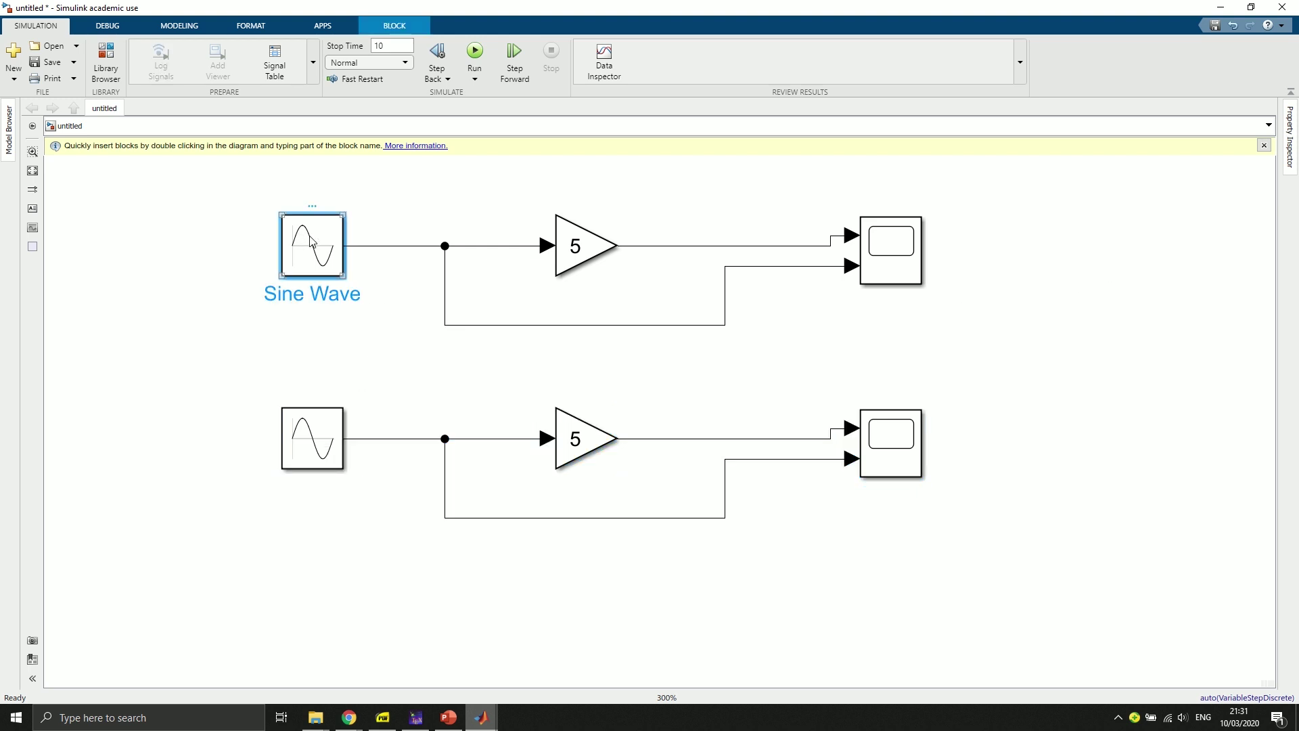
pyautogui.moveTo(312, 241); pyautogui.dragTo(391, 198)
pyautogui.click(495, 197)
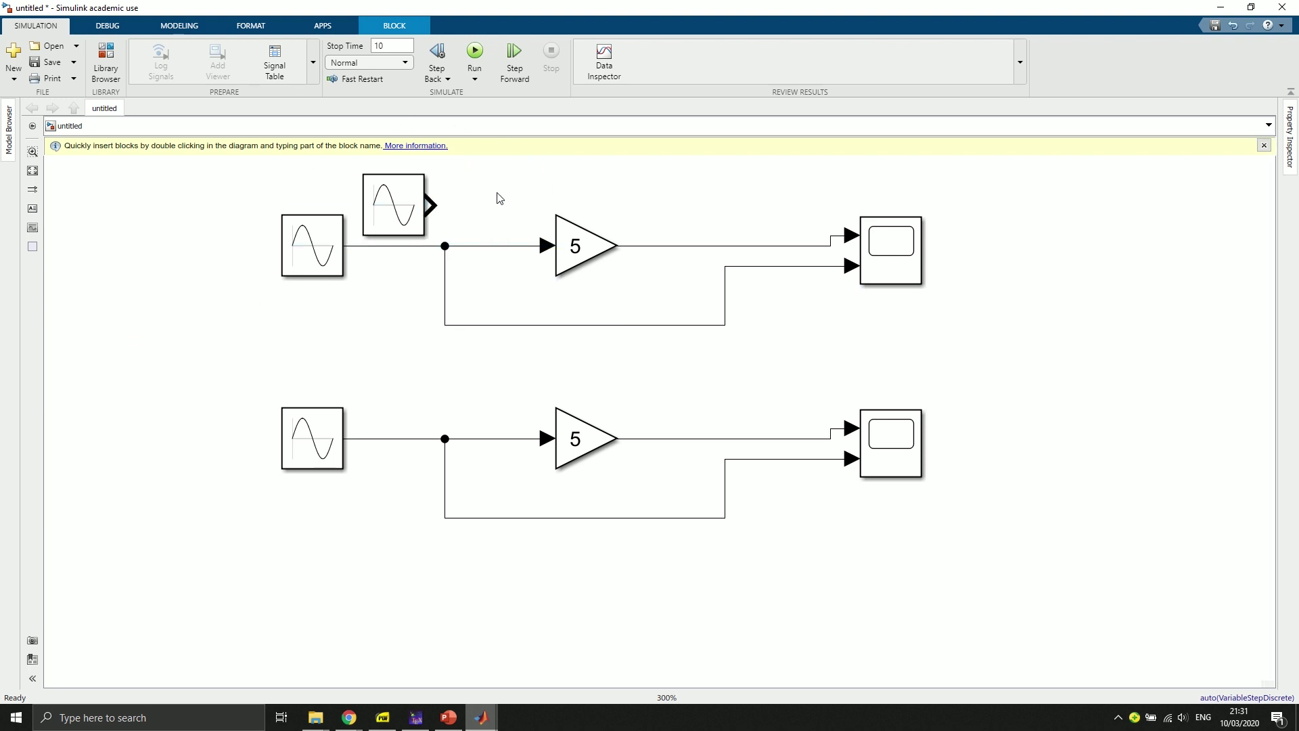
pyautogui.click(409, 206)
pyautogui.press('Delete')
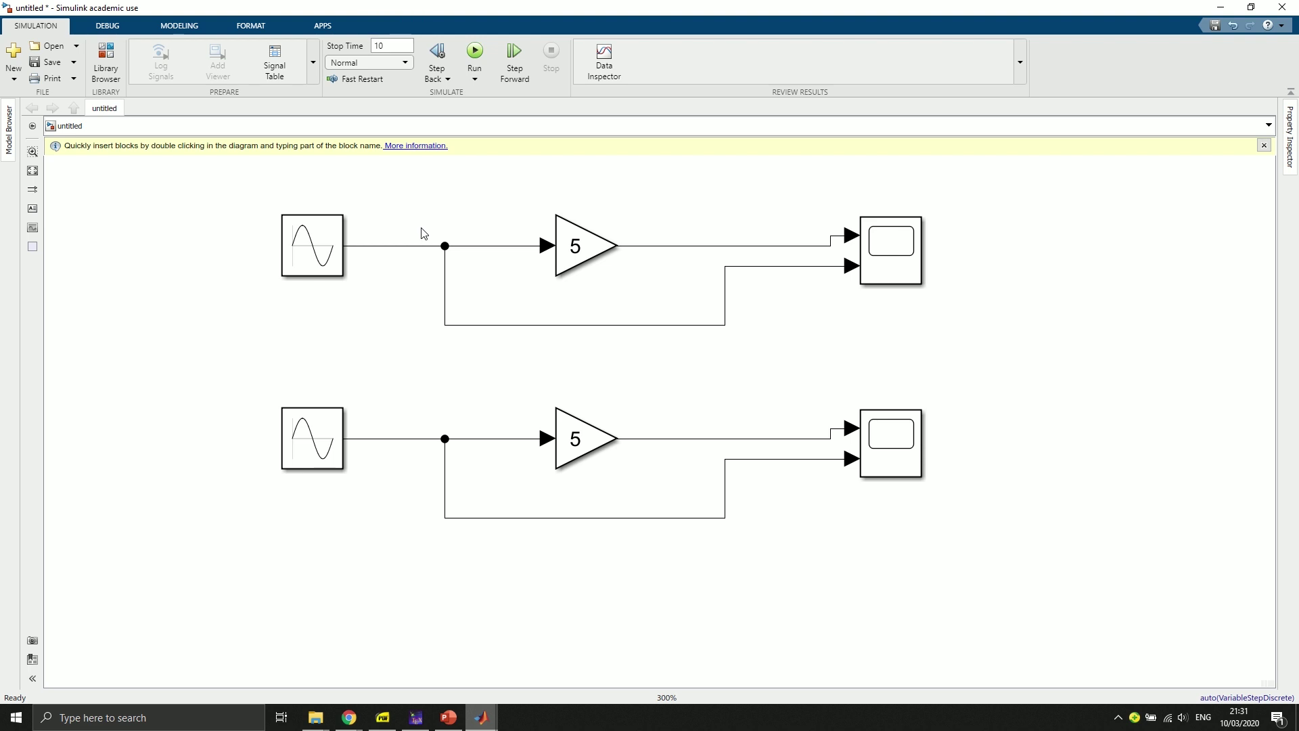
pyautogui.click(445, 484)
pyautogui.press('Delete')
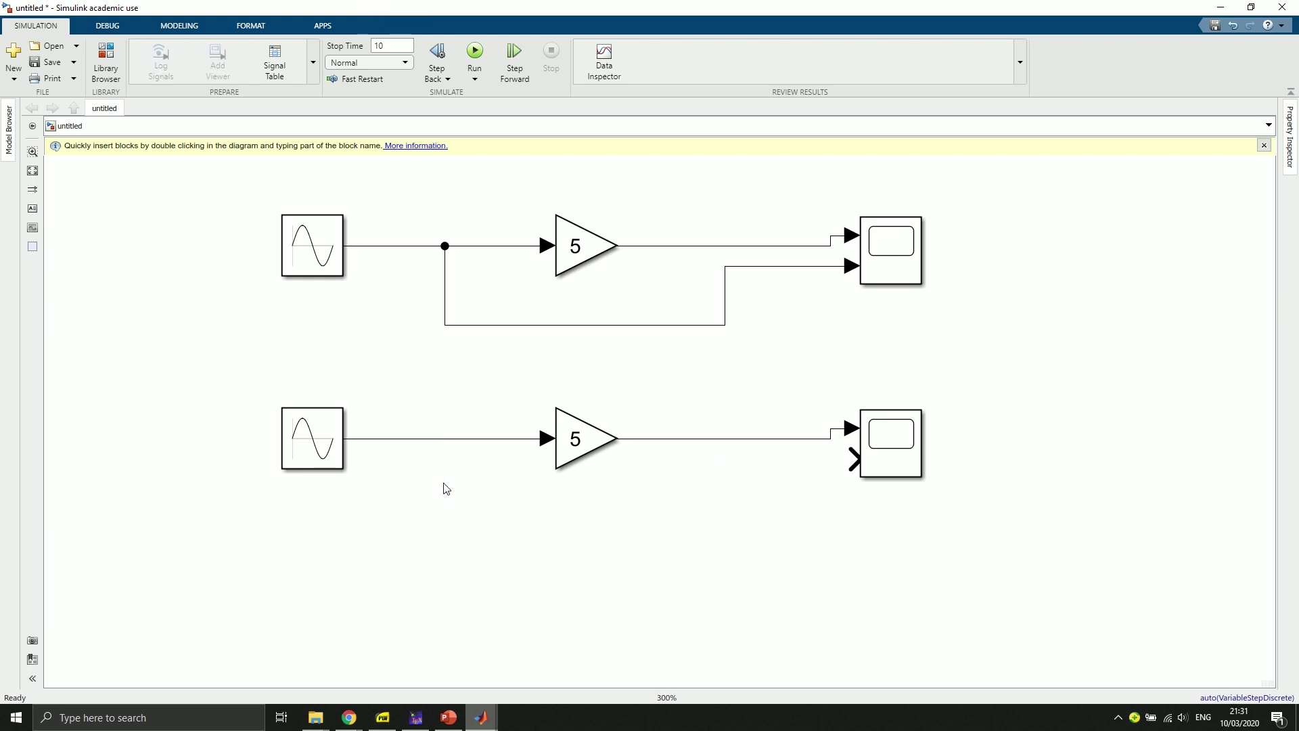
# - Set the lower Scope1's number of input ports to 3
pyautogui.doubleClick(889, 445)
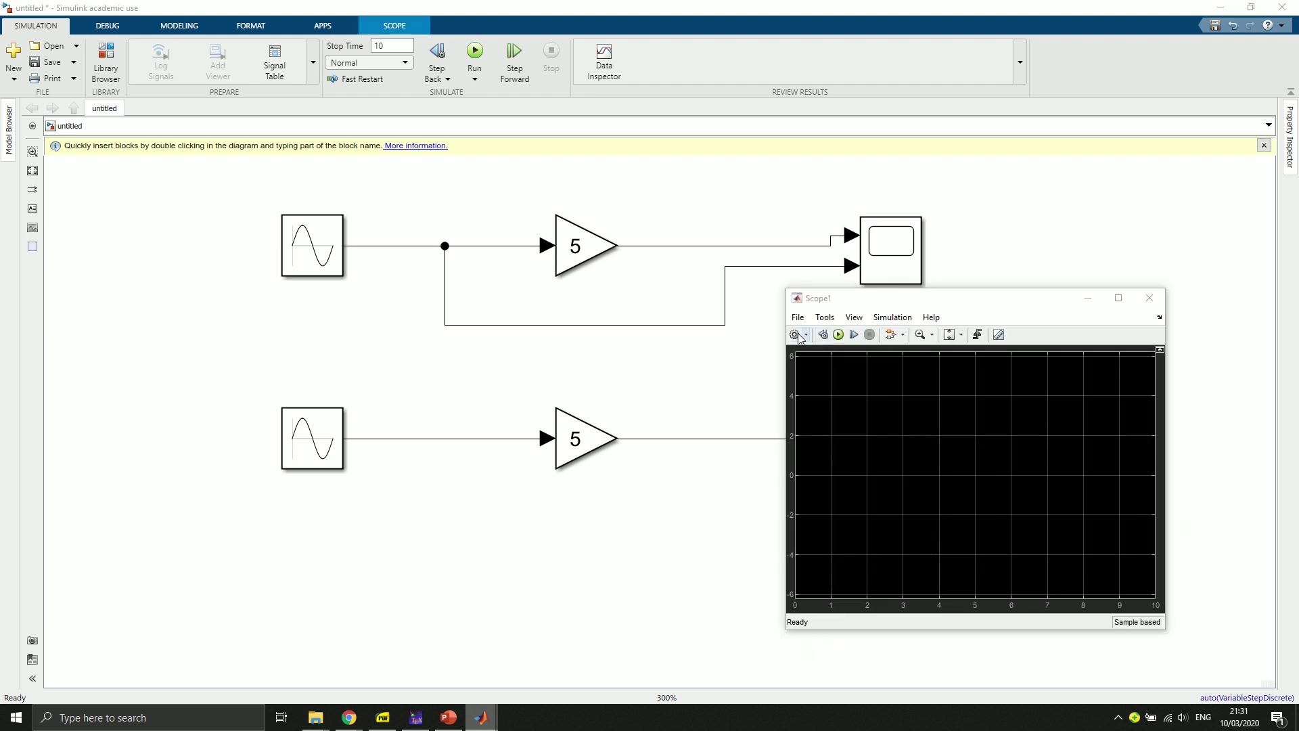
pyautogui.click(799, 336)
pyautogui.doubleClick(667, 325)
pyautogui.write('3')
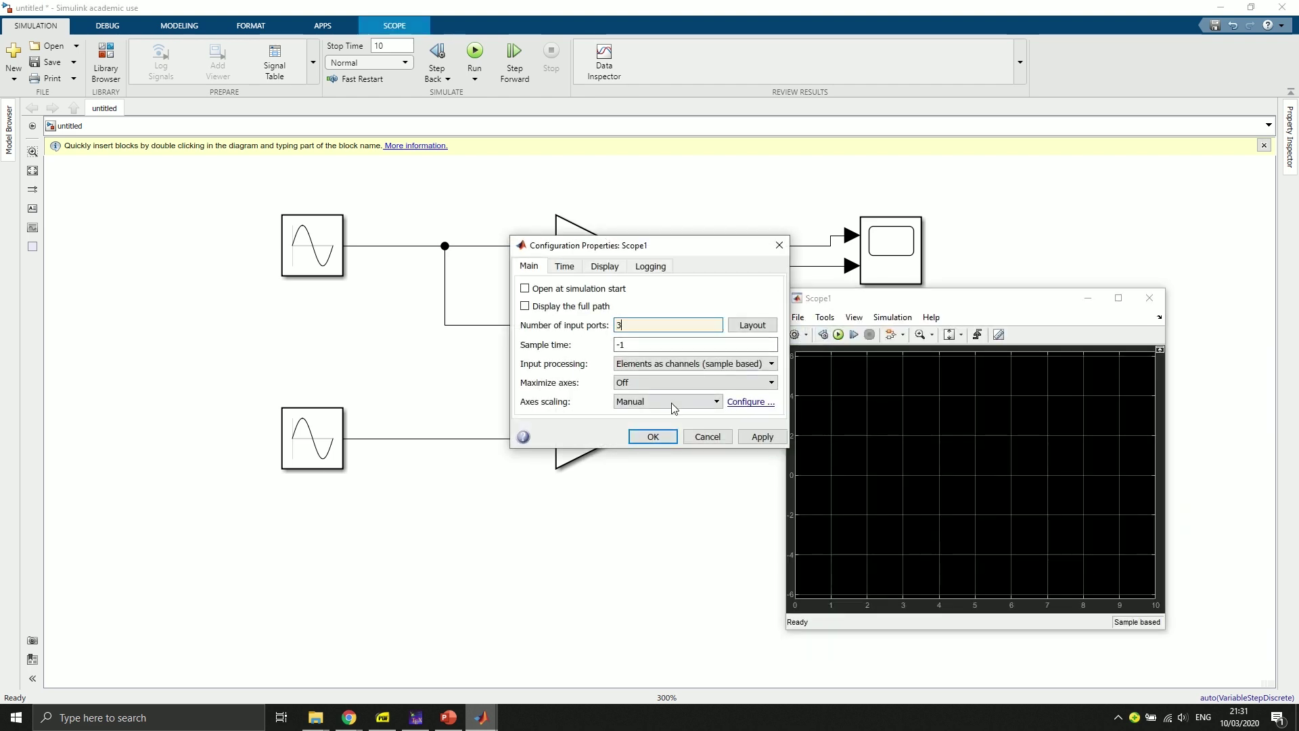
pyautogui.click(761, 439)
pyautogui.click(650, 437)
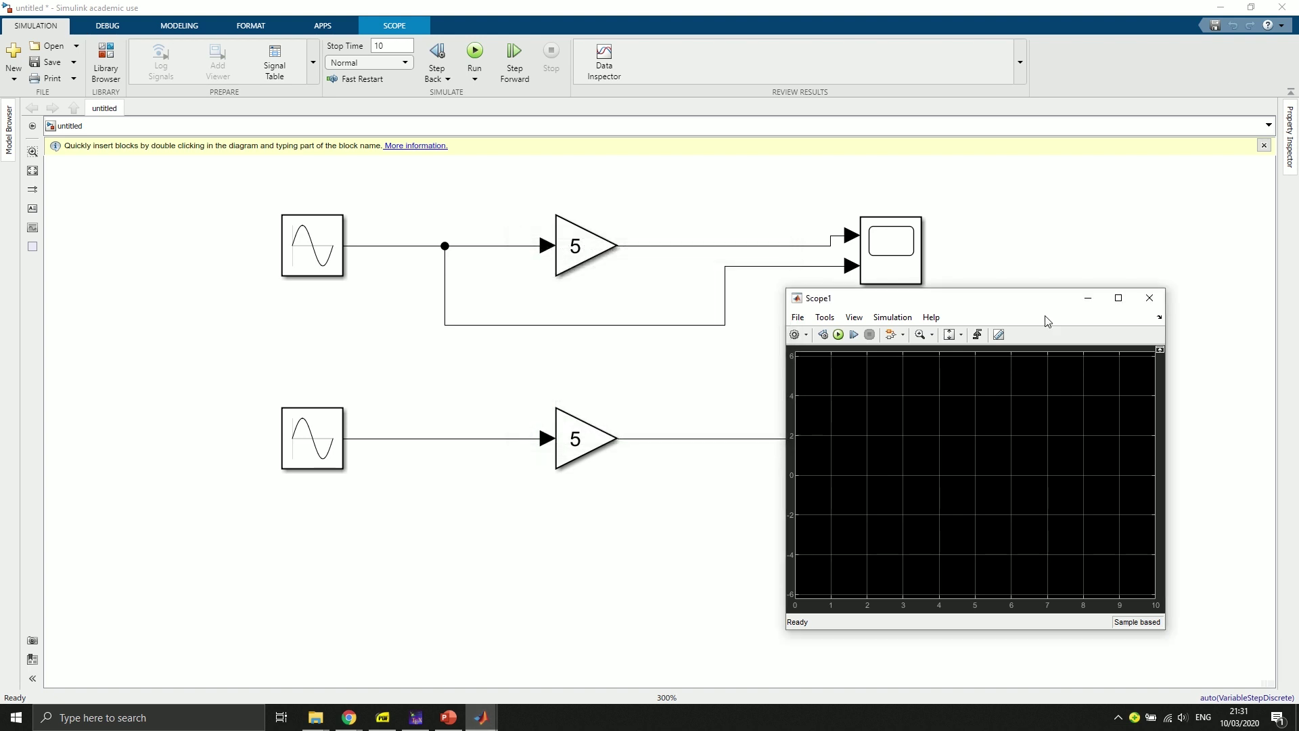
pyautogui.click(1149, 299)
# - Move Scope1 further right and enlarge the block
pyautogui.moveTo(906, 467); pyautogui.dragTo(1188, 564)
pyautogui.moveTo(1093, 494)
pyautogui.click(555, 496)
pyautogui.click(318, 447)
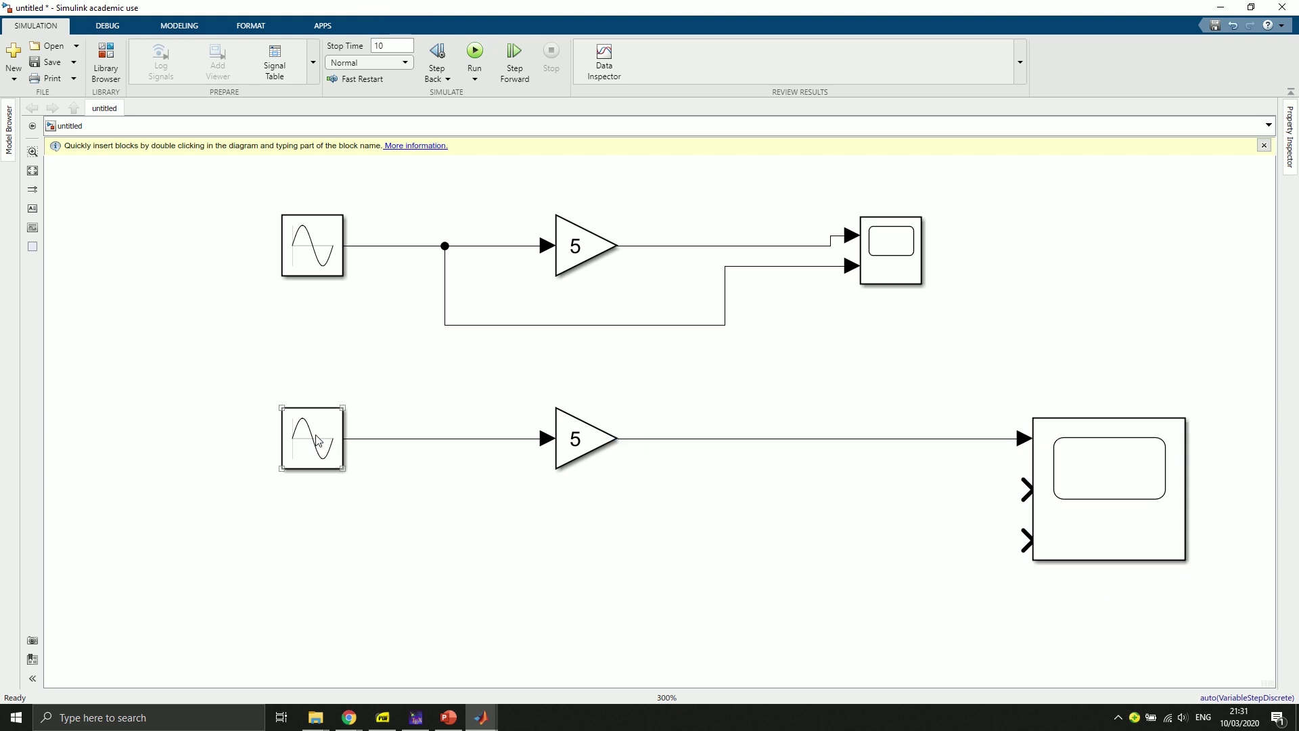
# - Copy the Sine Wave and Gain blocks twice, stacking Sine Wave2/Gain2 and Sine Wave3/Gain3 below
pyautogui.rightClick(317, 437)
pyautogui.press('Escape')
pyautogui.moveTo(316, 435); pyautogui.dragTo(326, 593)
pyautogui.click(413, 516)
pyautogui.click(458, 516)
pyautogui.click(595, 431)
pyautogui.moveTo(596, 432); pyautogui.dragTo(581, 580)
pyautogui.click(660, 516)
pyautogui.click(585, 510)
pyautogui.click(662, 536)
# - Wire each new sine to its gain and those gains to Scope1's second and third inputs
pyautogui.moveTo(349, 508); pyautogui.dragTo(566, 503)
pyautogui.moveTo(349, 578); pyautogui.dragTo(554, 575)
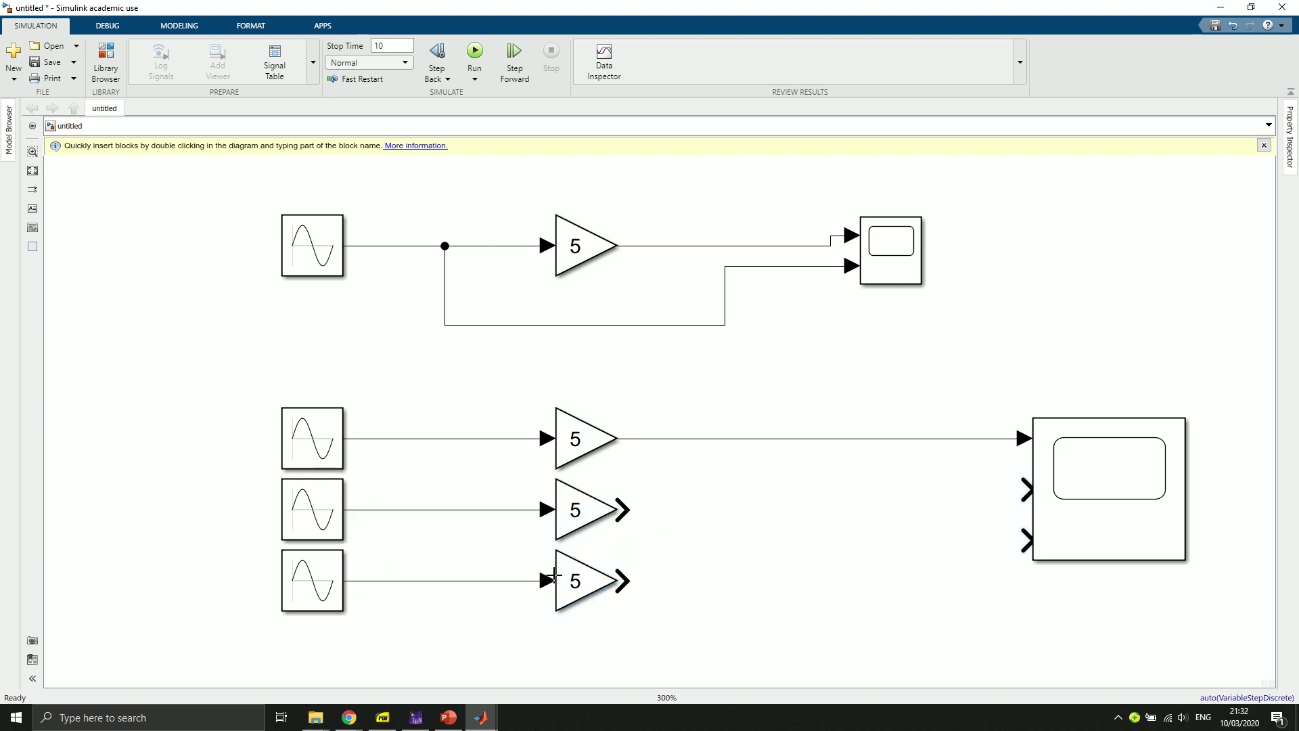
pyautogui.moveTo(635, 512)
pyautogui.mouseDown()
pyautogui.moveTo(994, 507)
pyautogui.moveTo(974, 507)
pyautogui.moveTo(1021, 490)
pyautogui.mouseUp()
pyautogui.moveTo(621, 587); pyautogui.dragTo(1023, 539)
# - Set Gain2 to 10 and Gain3 to 15, then run and view the three sines in Scope1
pyautogui.doubleClick(566, 494)
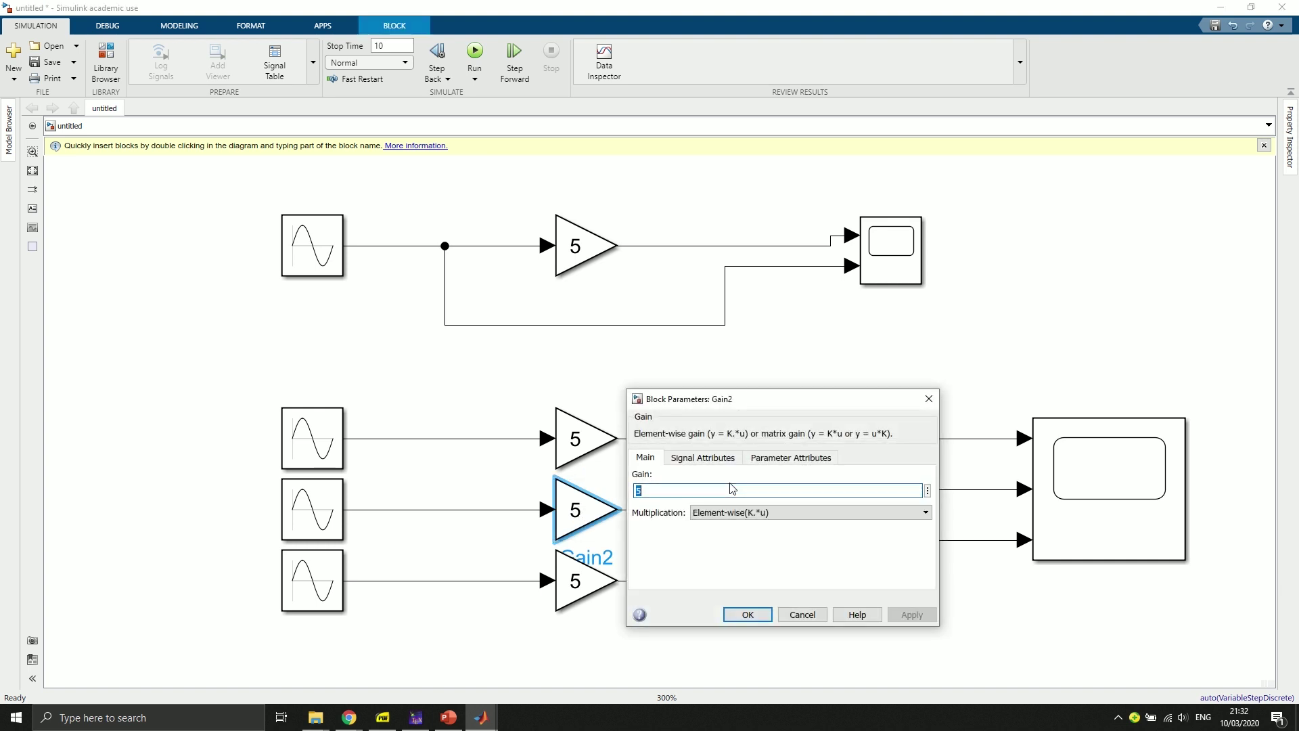
pyautogui.write('10')
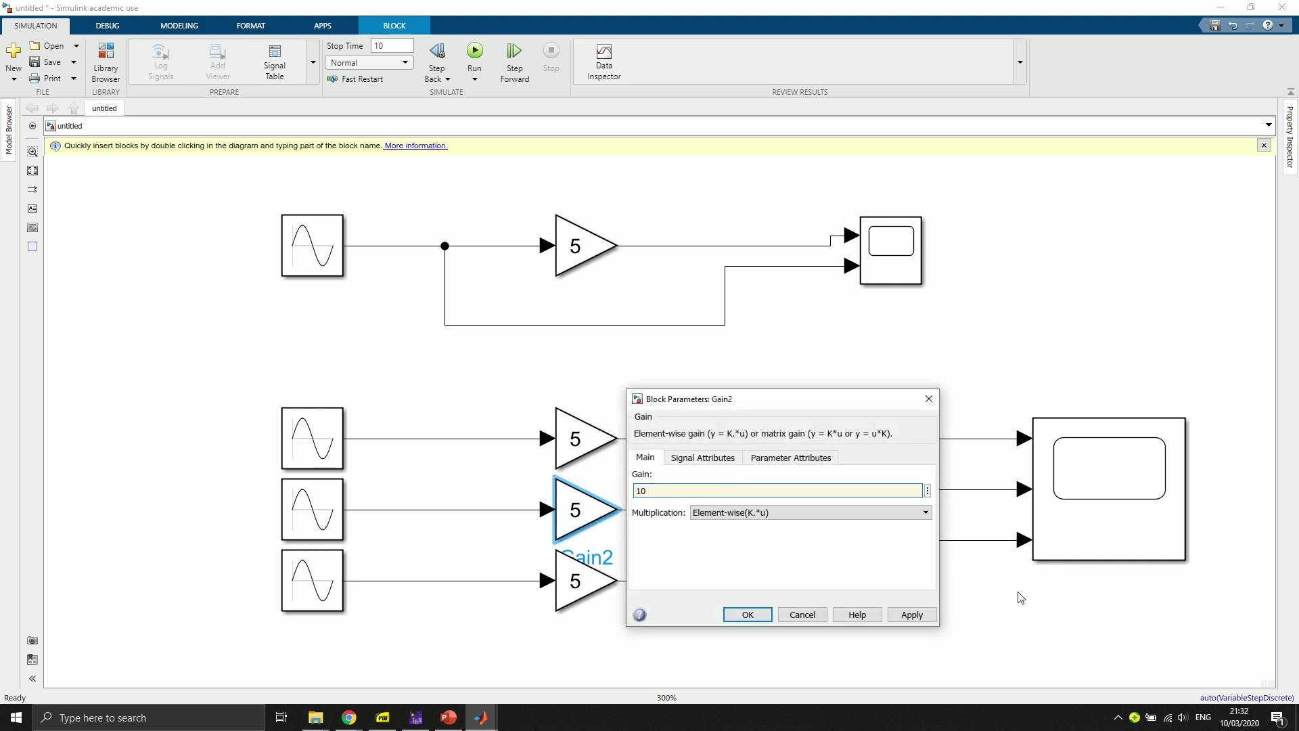
pyautogui.click(748, 614)
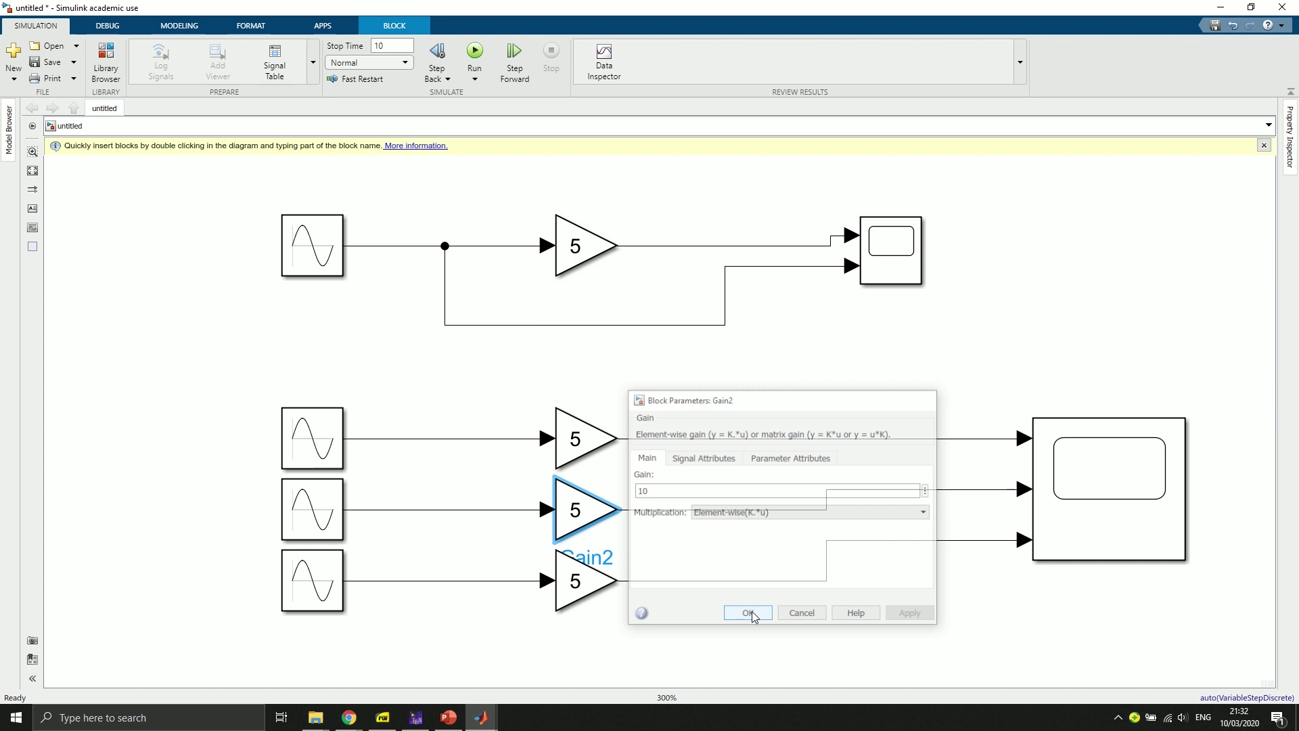
pyautogui.click(585, 580)
pyautogui.doubleClick(585, 580)
pyautogui.write('15')
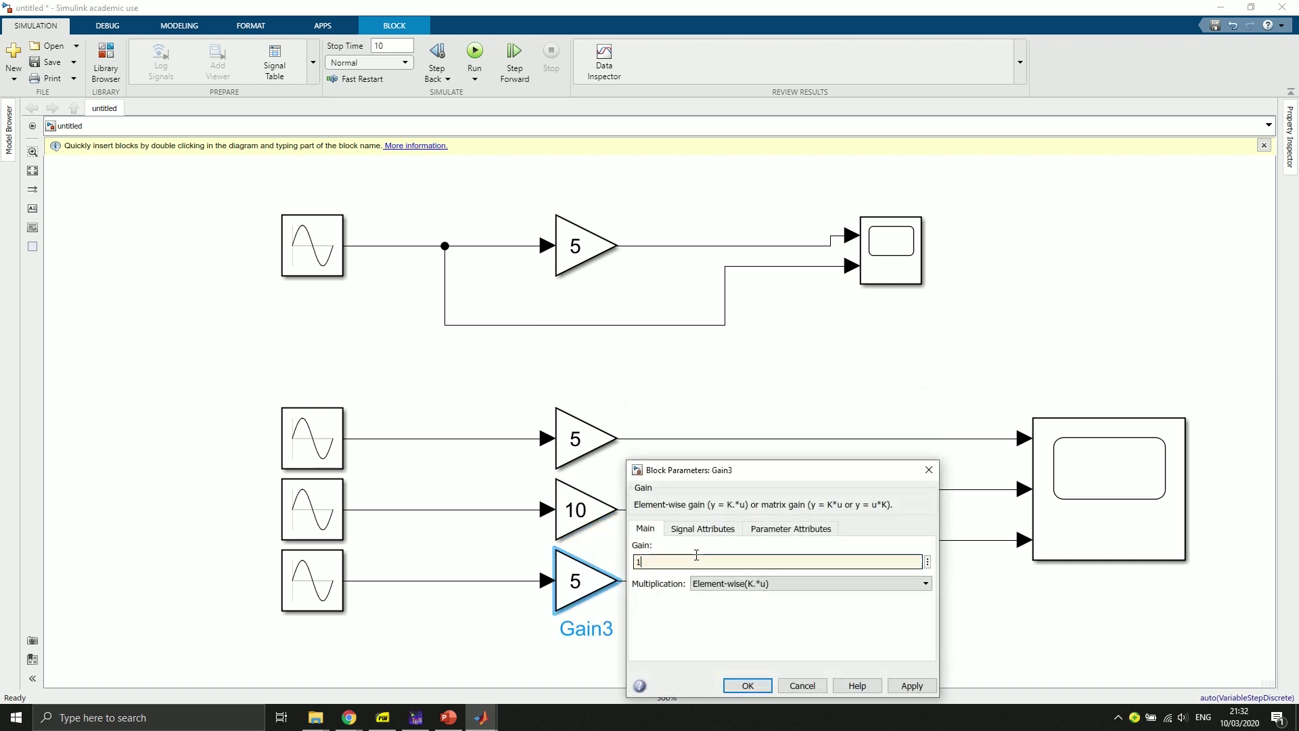
pyautogui.click(748, 685)
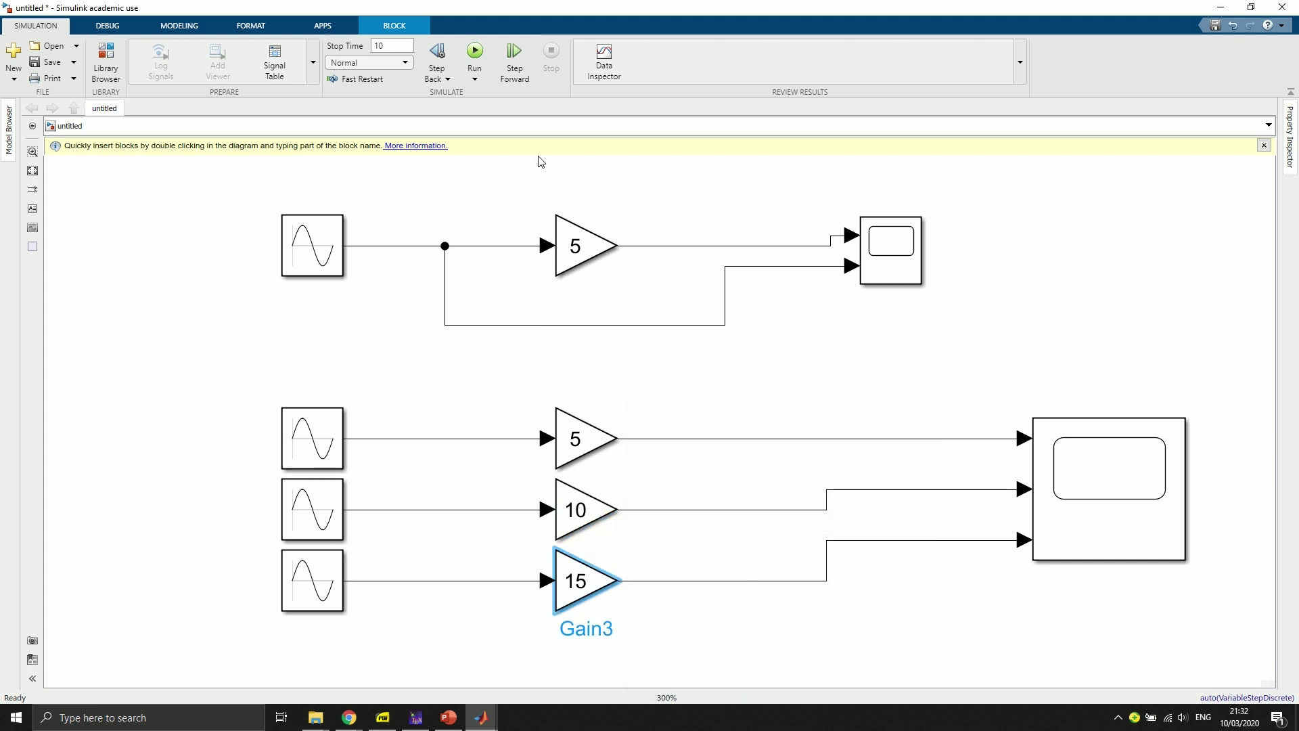
pyautogui.click(473, 54)
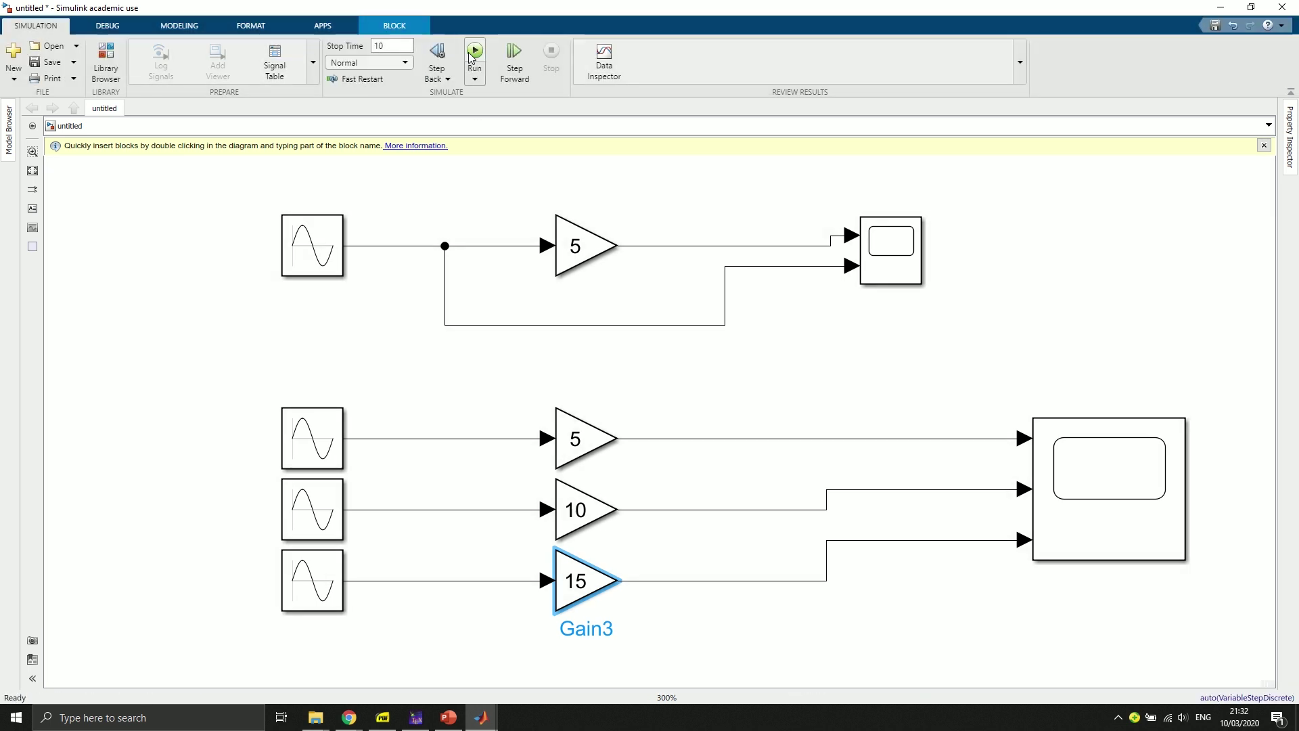
pyautogui.doubleClick(1110, 457)
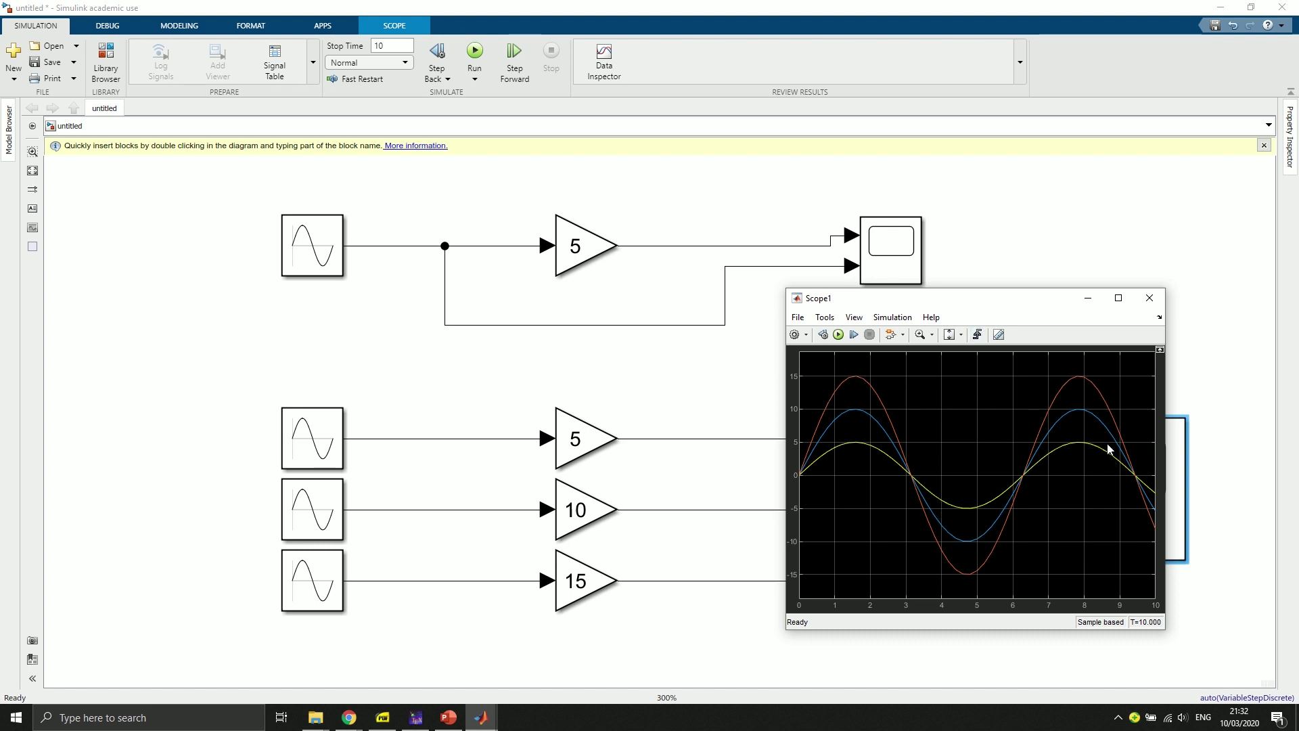
# - Close Scope1 and insert a Sum block, placing it below the gain blocks
pyautogui.click(1149, 297)
pyautogui.scroll(-5, 800, 472)
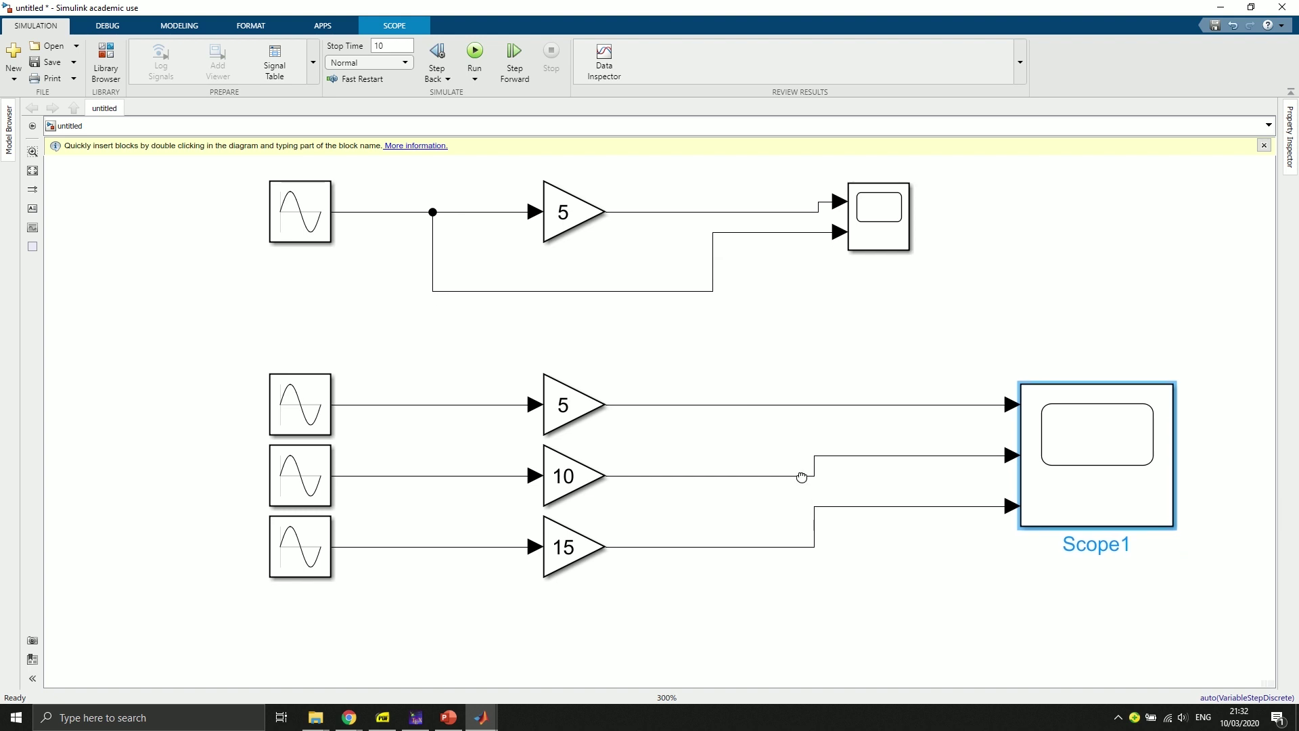
pyautogui.moveTo(779, 360); pyautogui.dragTo(776, 310)
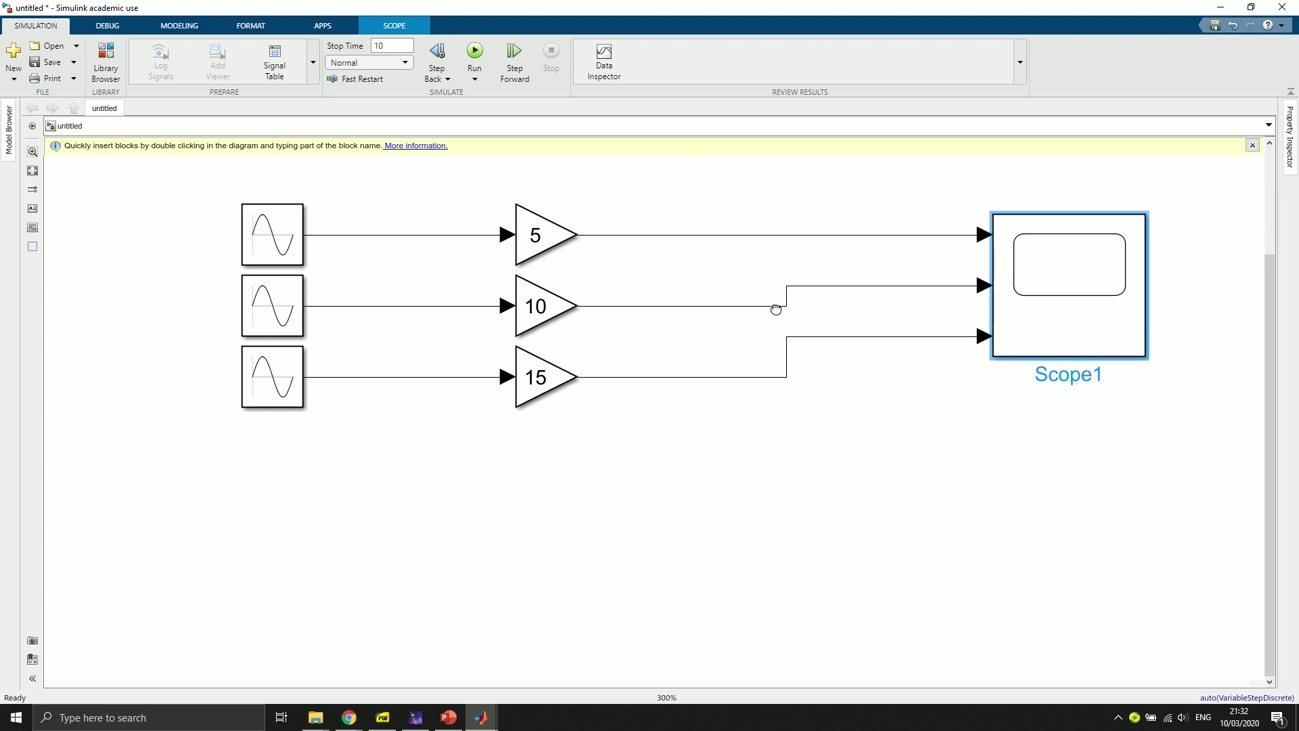
pyautogui.click(660, 449)
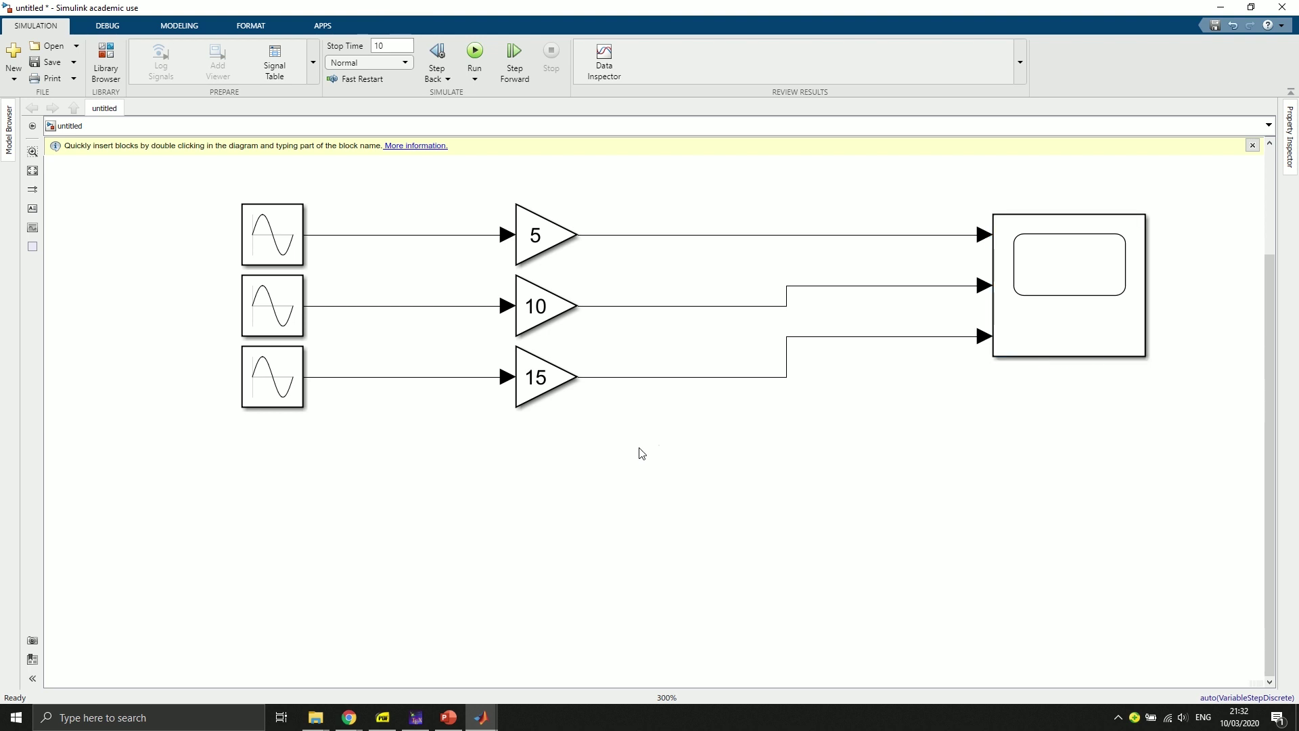
pyautogui.doubleClick(691, 531)
pyautogui.write('sum')
pyautogui.press('Return')
pyautogui.moveTo(692, 538); pyautogui.dragTo(583, 495)
# - Set the Sum block's list of signs to |+++ for three inputs
pyautogui.rightClick(581, 493)
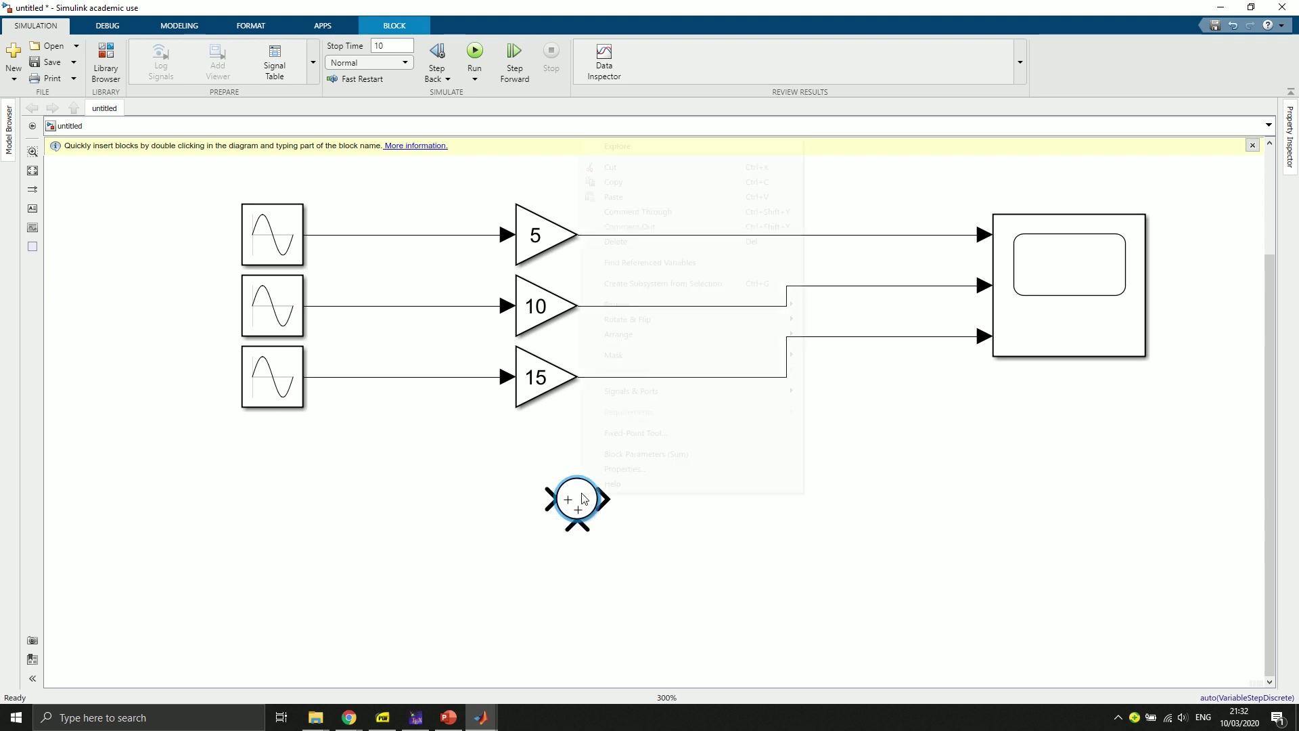
pyautogui.click(579, 493)
pyautogui.doubleClick(580, 494)
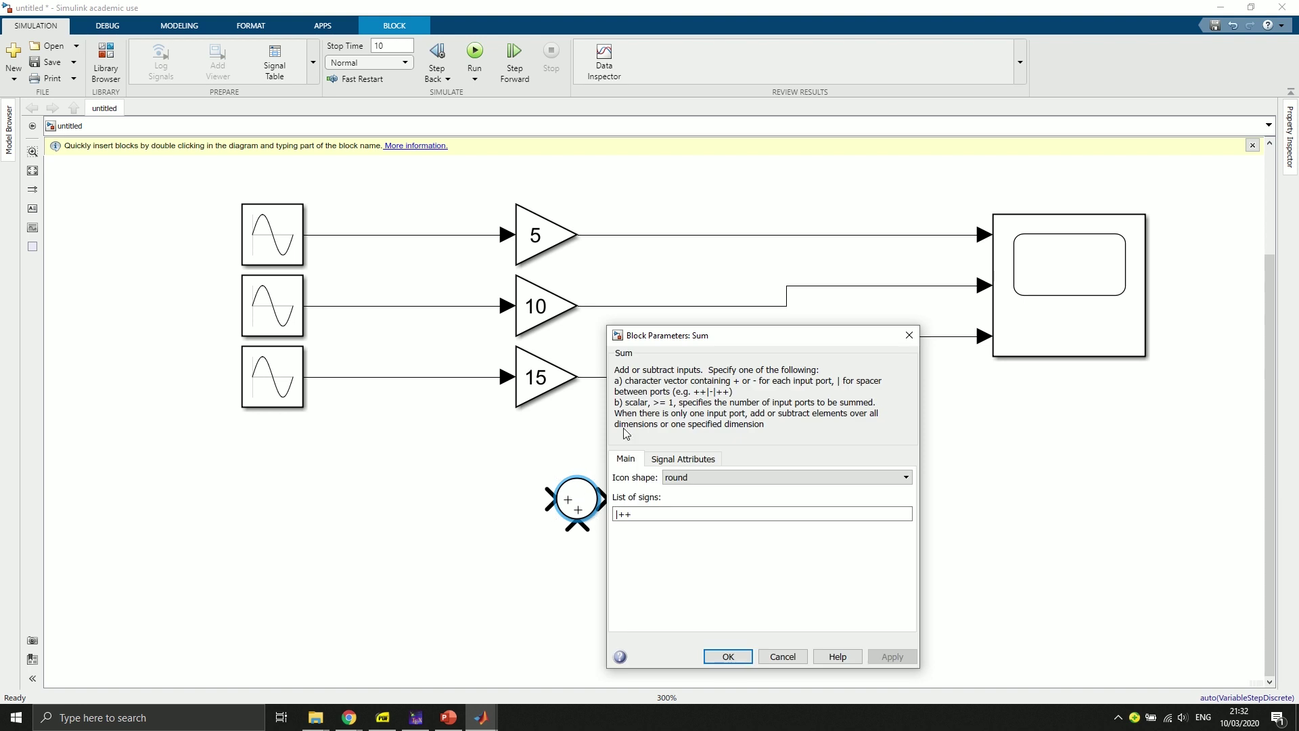
pyautogui.click(622, 515)
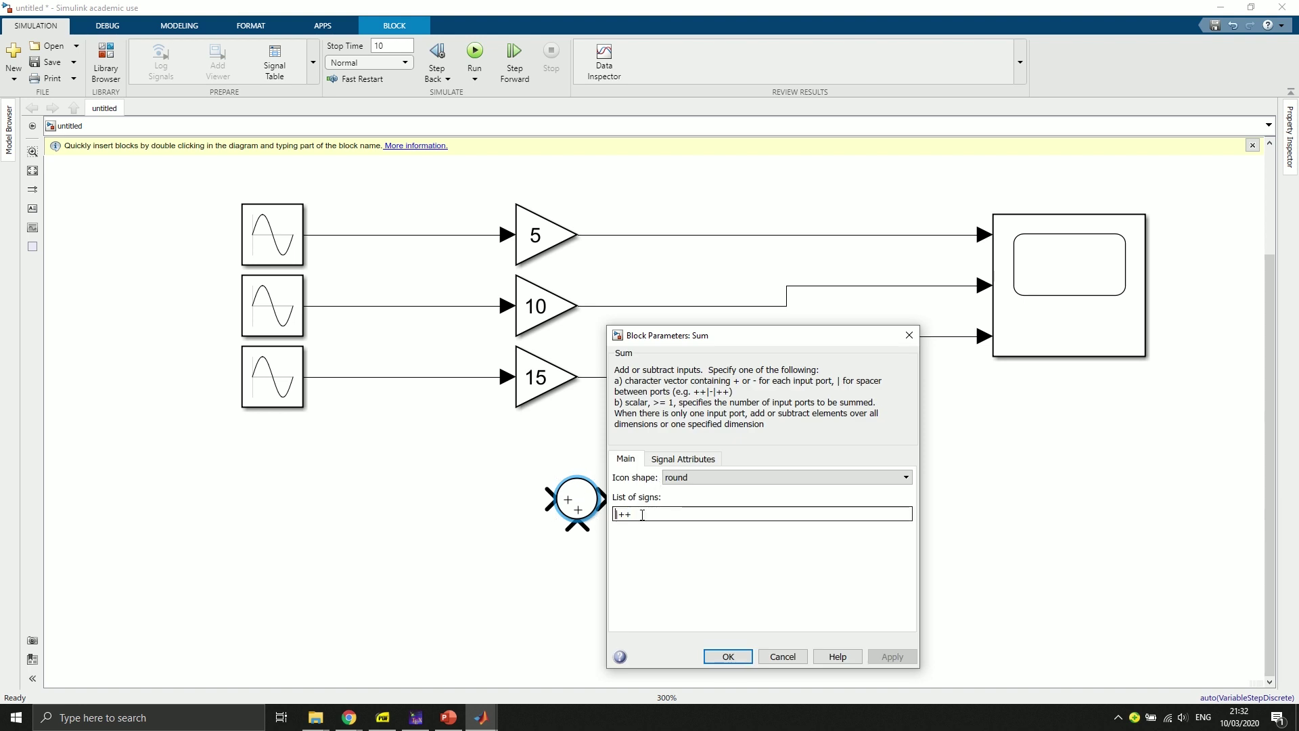
pyautogui.write('+')
pyautogui.press('BackSpace')
pyautogui.press('BackSpace')
pyautogui.write('+')
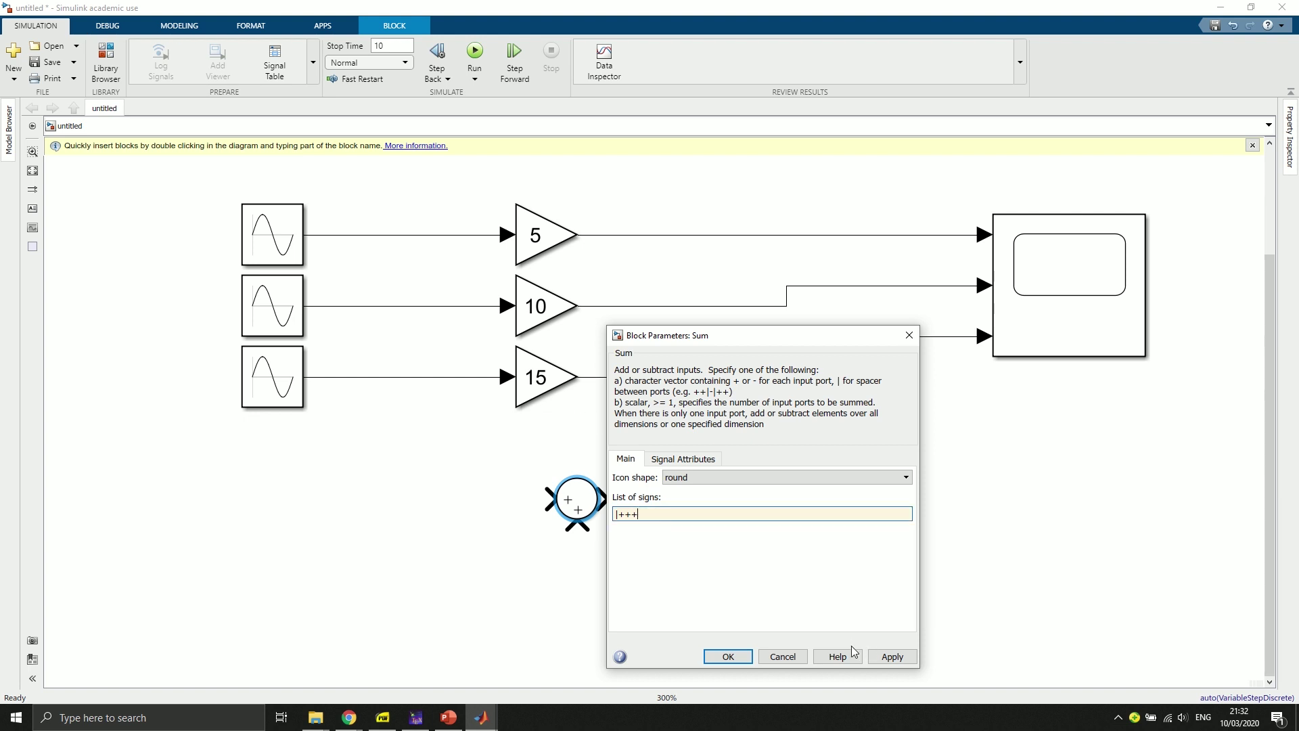
pyautogui.click(723, 659)
pyautogui.click(719, 548)
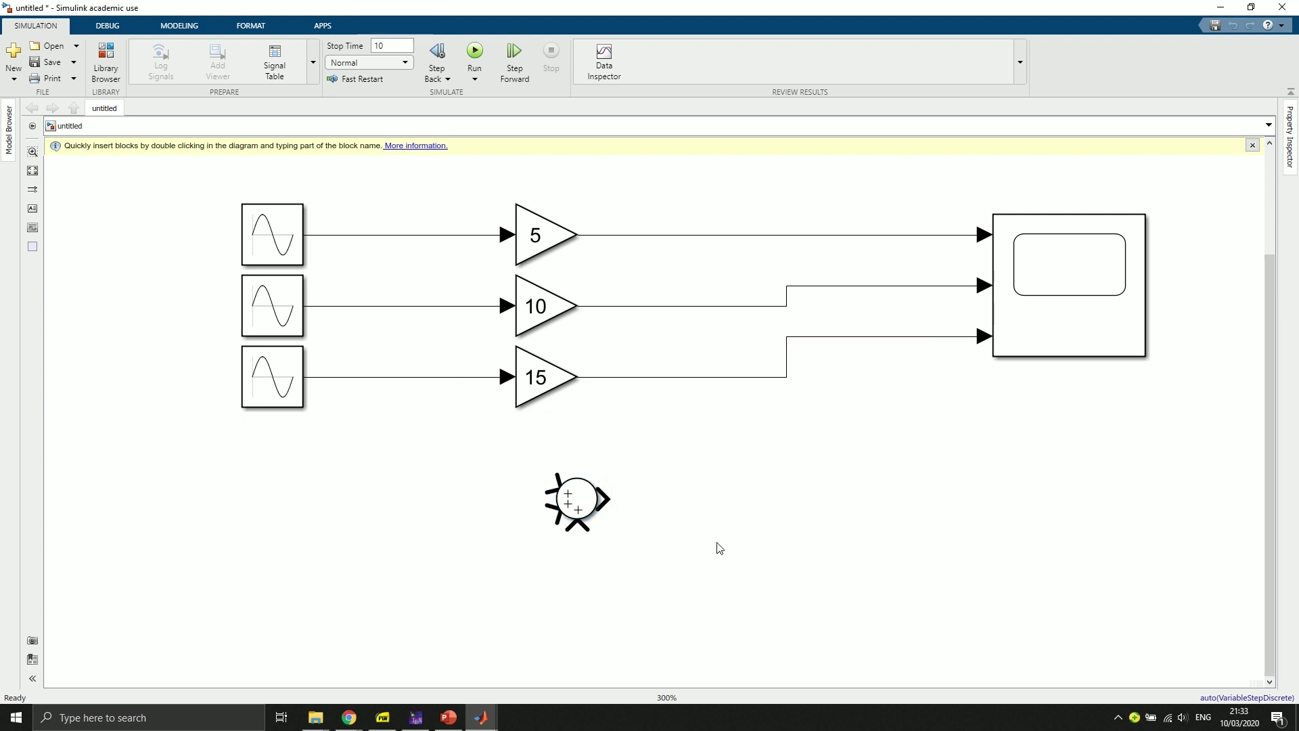
# - Branch the top, middle and bottom sine signals into the Sum block's three inputs
pyautogui.click(432, 237)
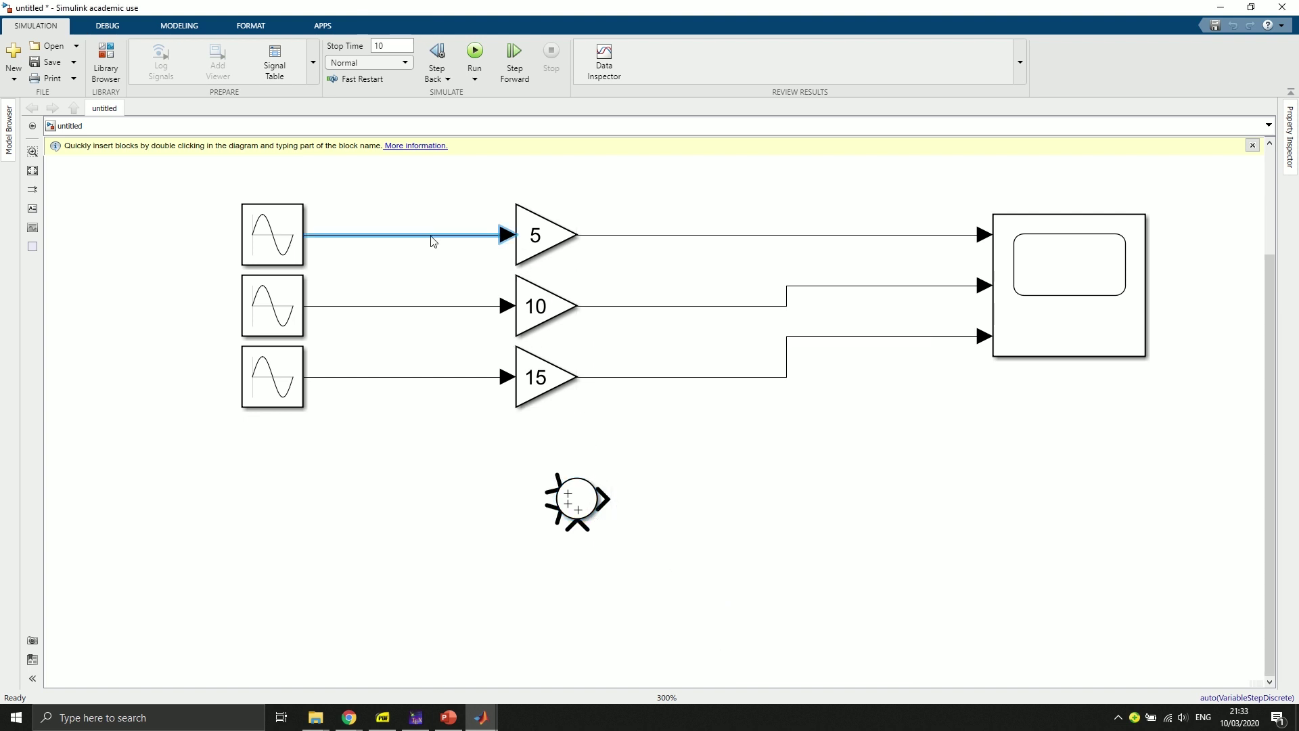
pyautogui.moveTo(424, 236); pyautogui.dragTo(553, 482)
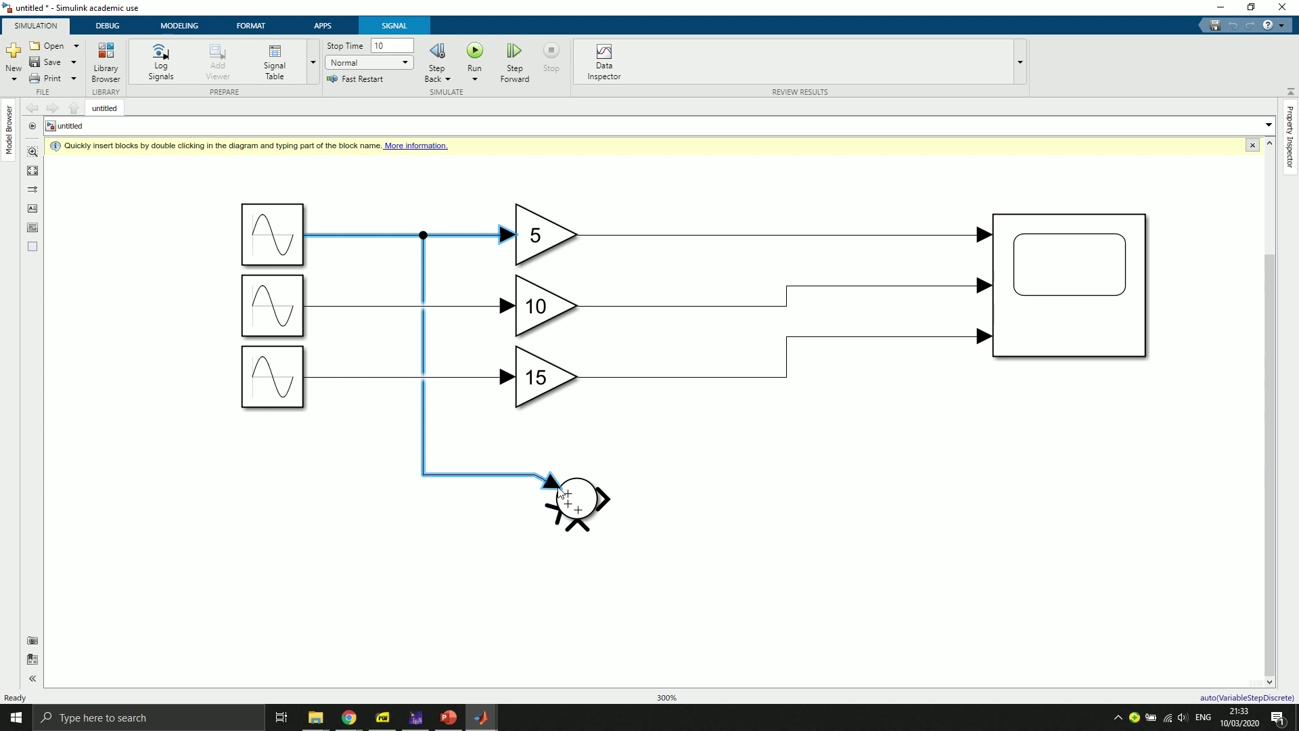
pyautogui.click(362, 307)
pyautogui.moveTo(362, 306); pyautogui.dragTo(545, 519)
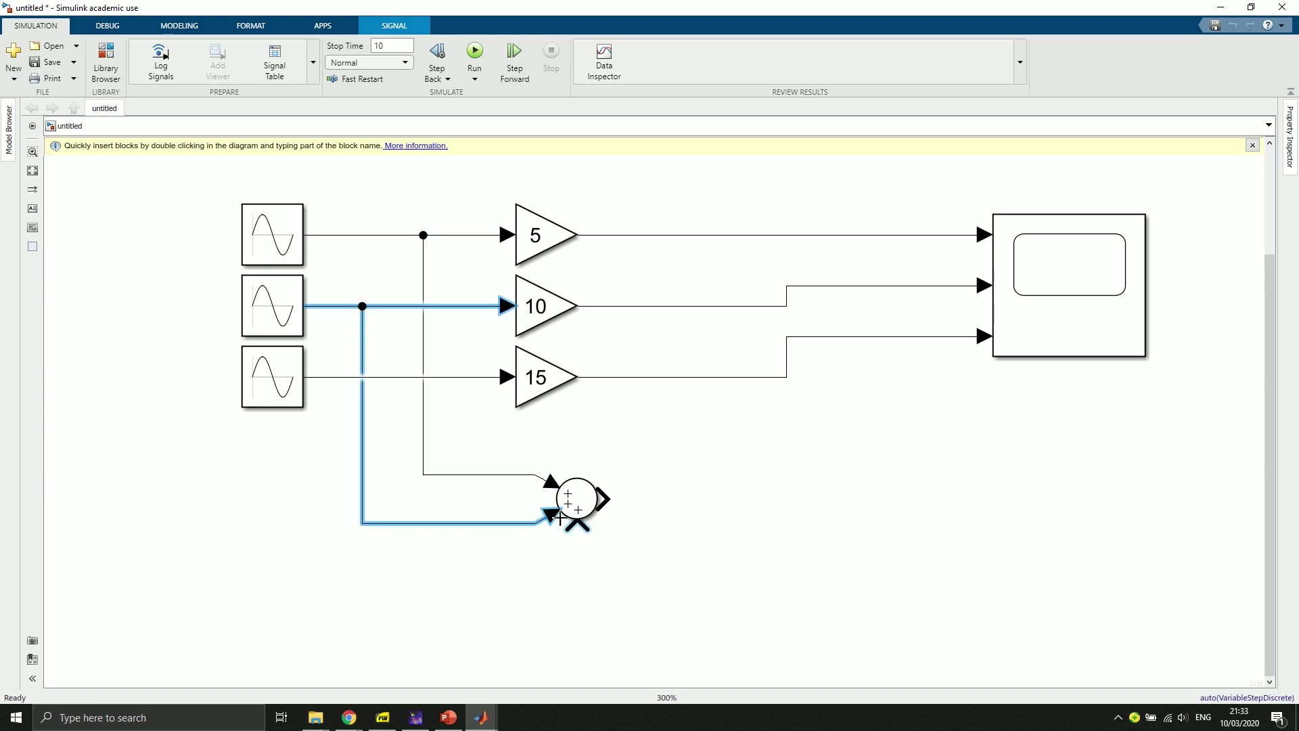
pyautogui.click(403, 377)
pyautogui.moveTo(403, 377); pyautogui.dragTo(577, 531)
pyautogui.click(682, 543)
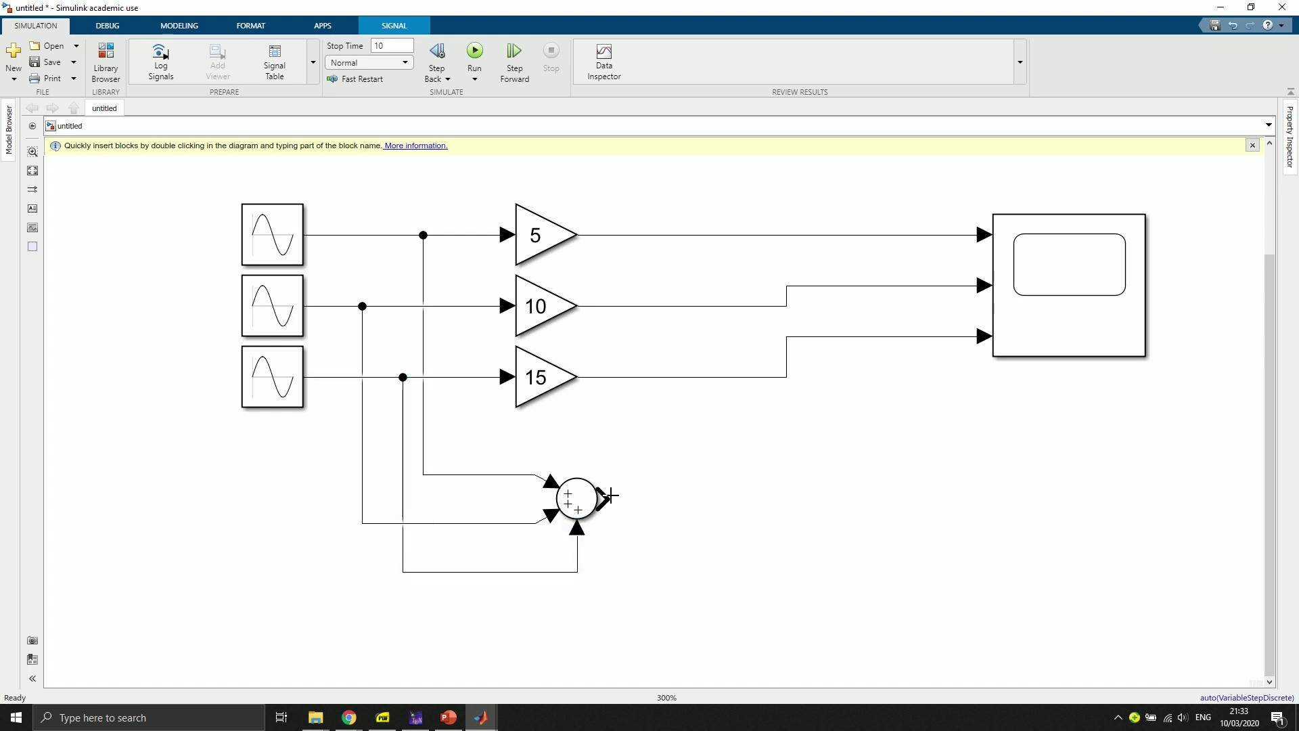
# - Add Scope2 right of the Sum, feed it the Sum output, and run the simulation
pyautogui.doubleClick(695, 501)
pyautogui.write('scop')
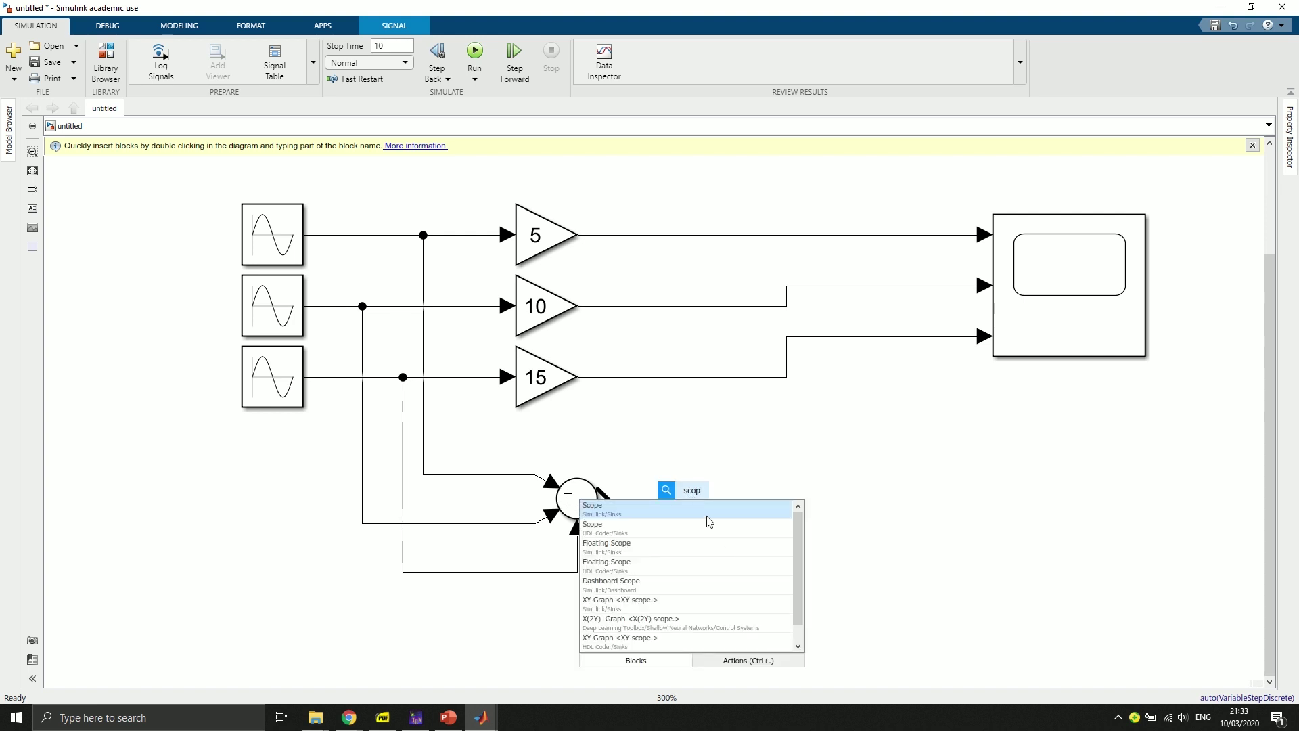
pyautogui.click(709, 515)
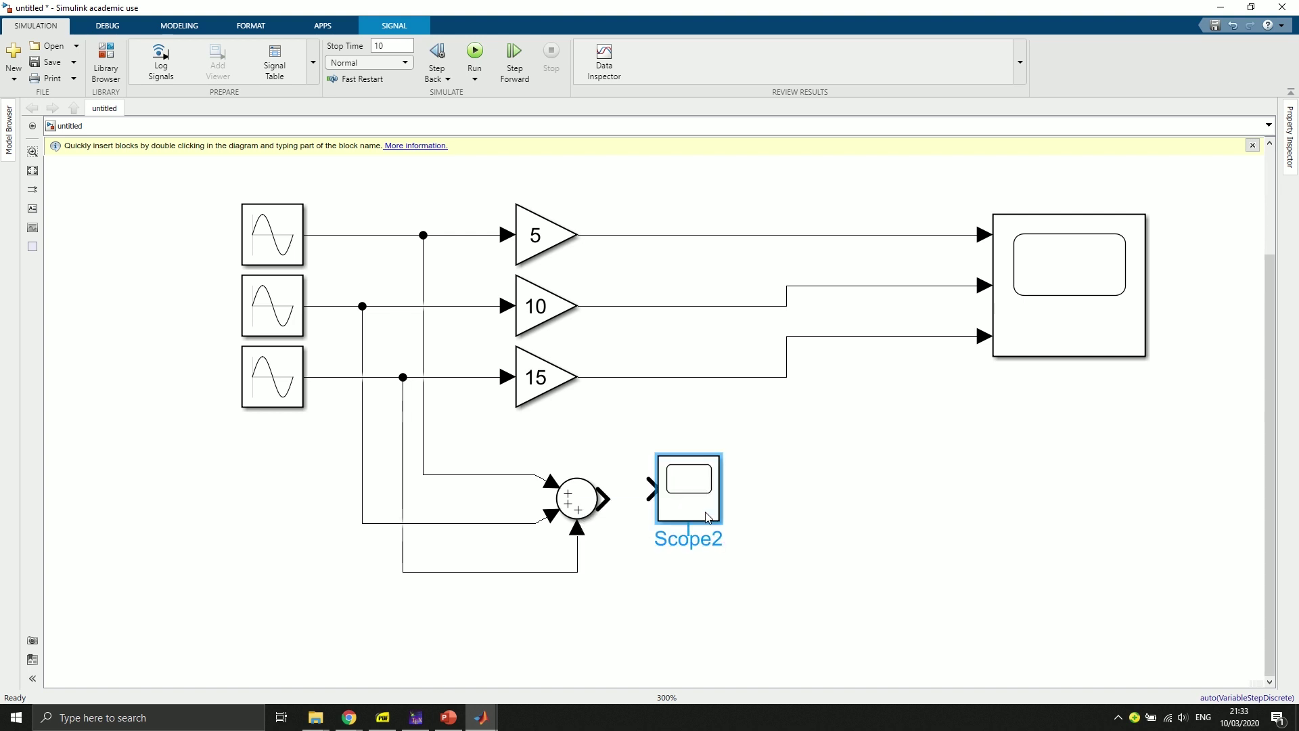
pyautogui.moveTo(701, 485); pyautogui.dragTo(741, 495)
pyautogui.moveTo(691, 496)
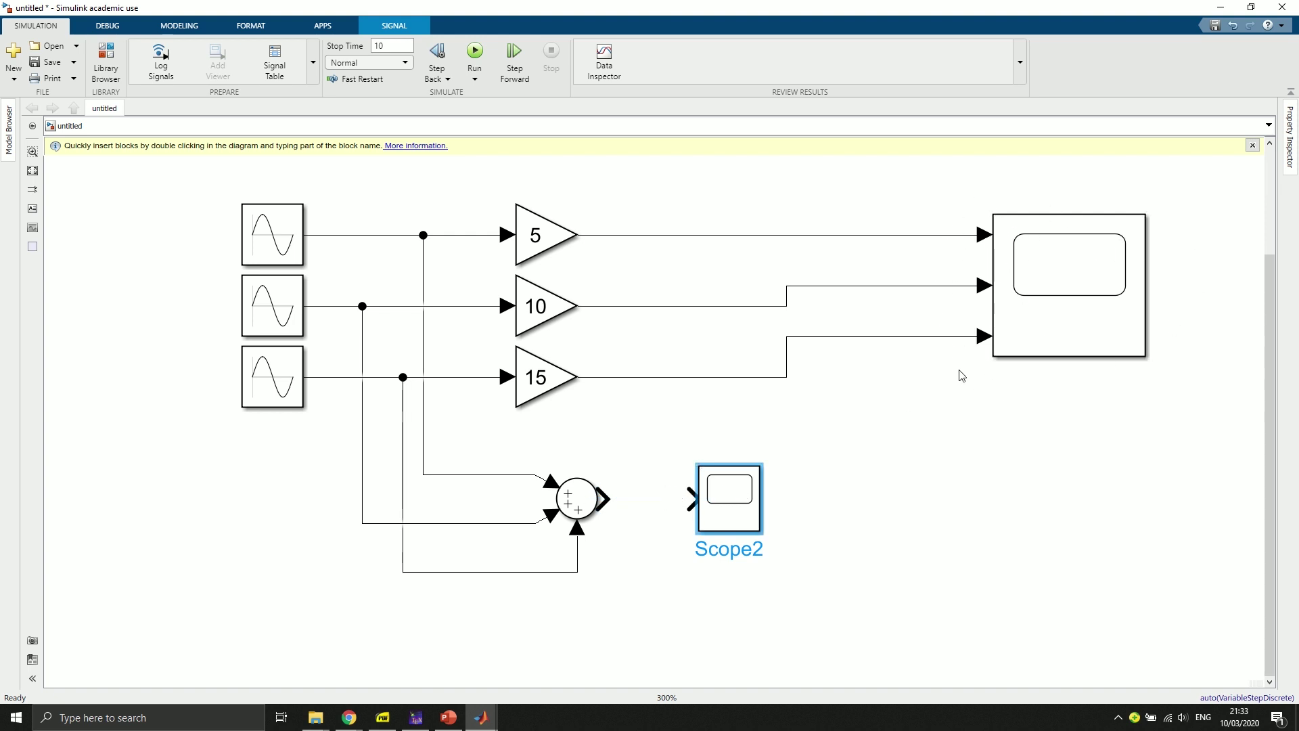
pyautogui.moveTo(602, 498); pyautogui.dragTo(693, 499)
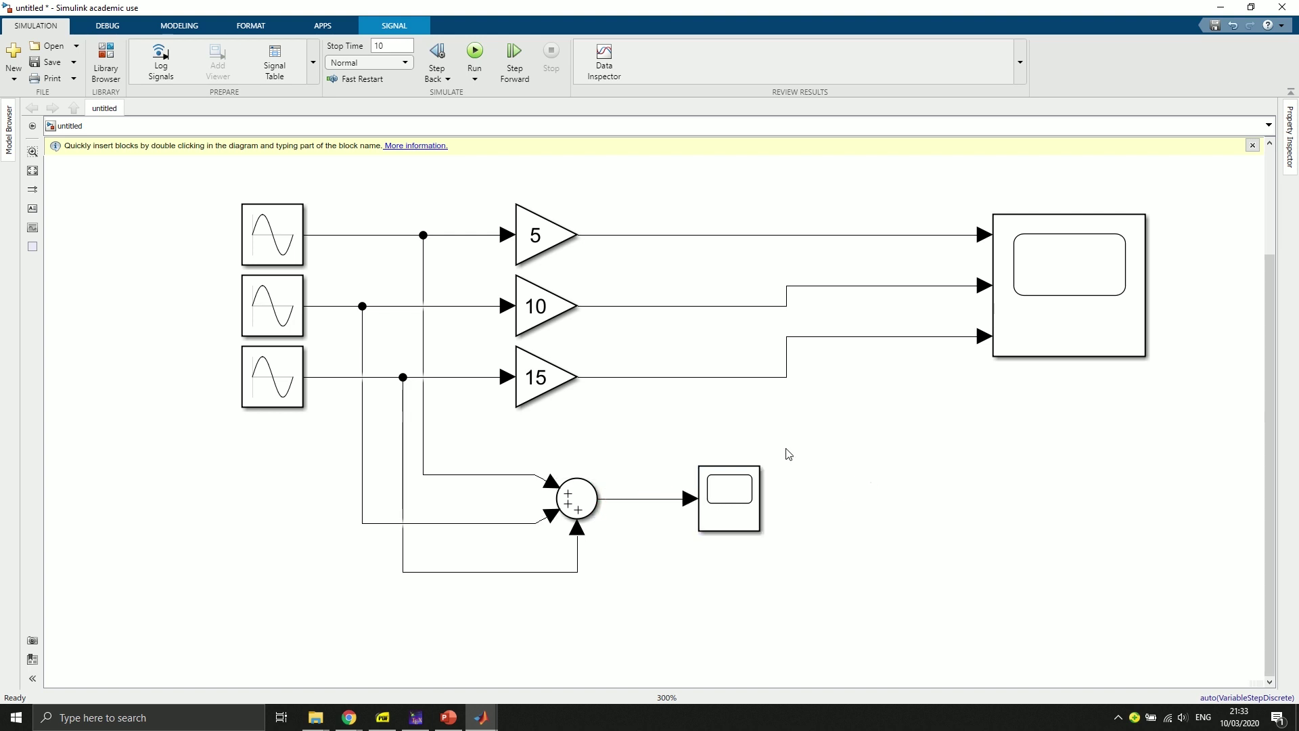
pyautogui.click(473, 61)
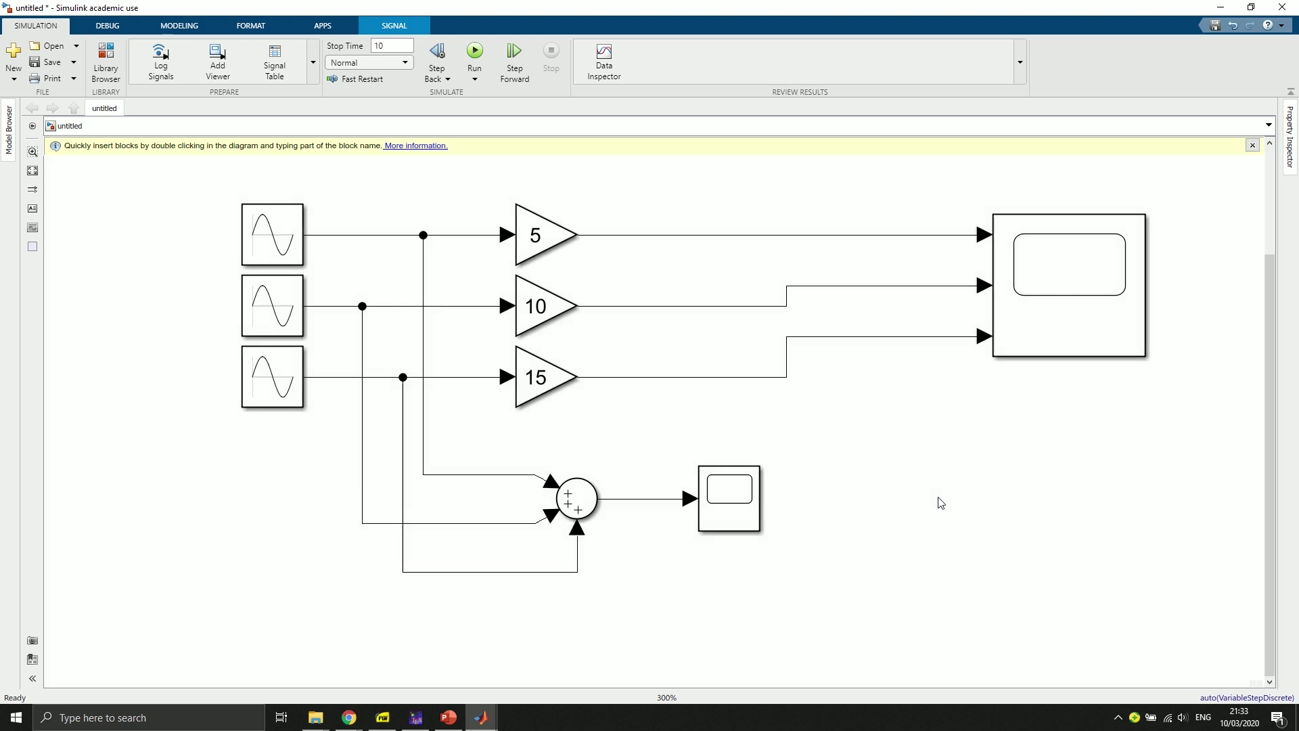
pyautogui.doubleClick(1051, 271)
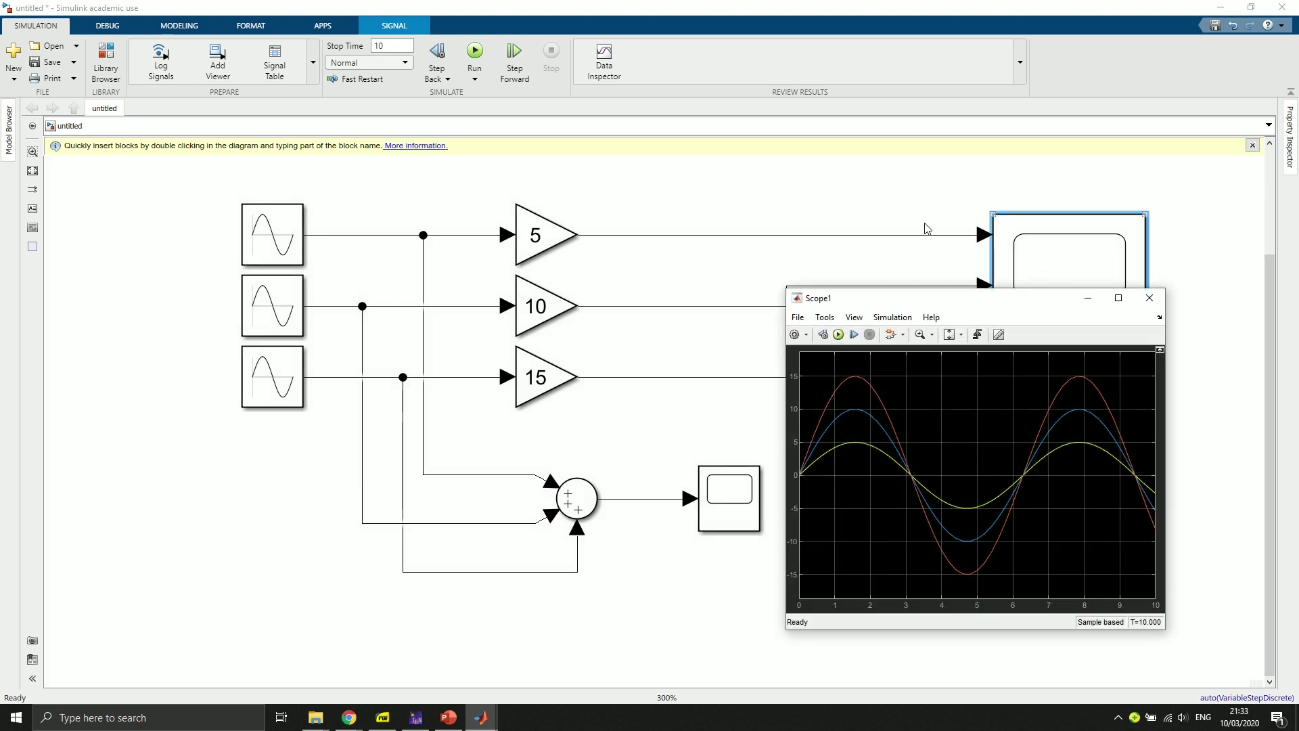
pyautogui.click(1148, 297)
pyautogui.click(718, 480)
pyautogui.doubleClick(718, 496)
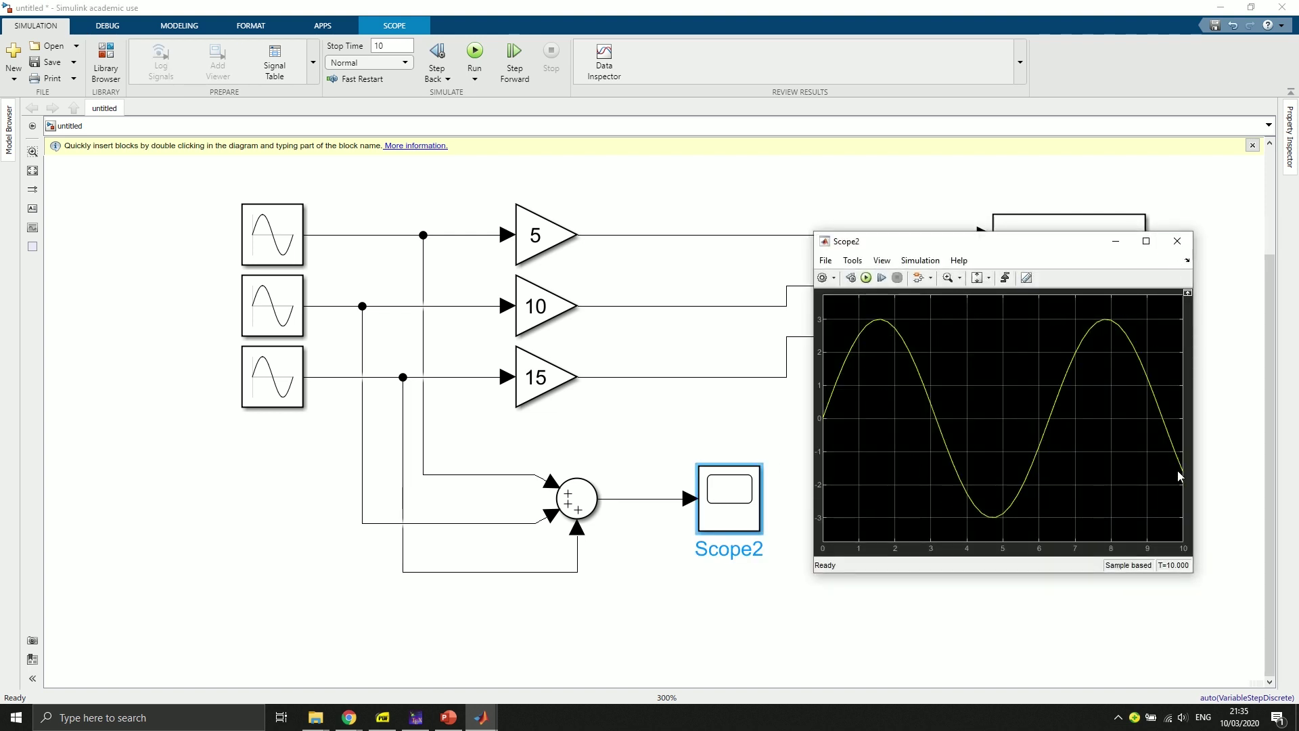
pyautogui.click(1176, 241)
pyautogui.click(101, 429)
pyautogui.click(277, 236)
pyautogui.press('Escape')
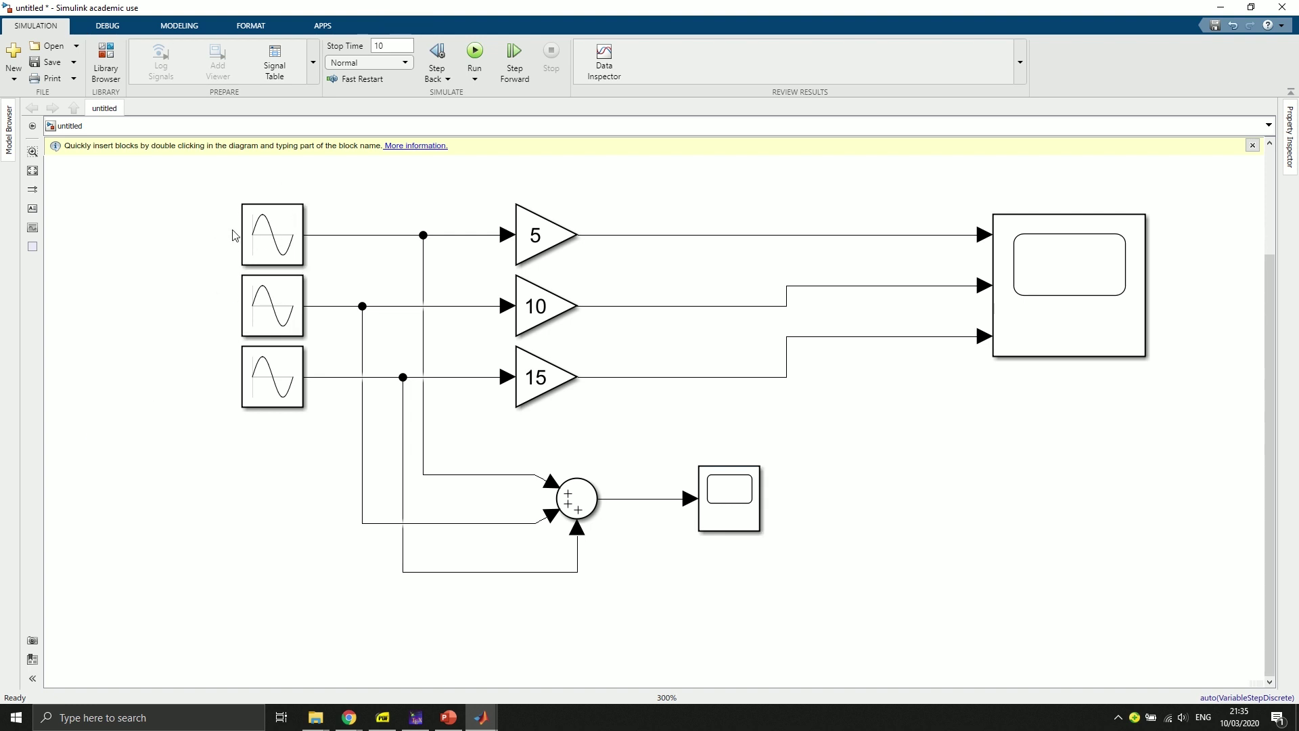
# - Set Sine Wave2's frequency to 10 rad/s
pyautogui.doubleClick(274, 327)
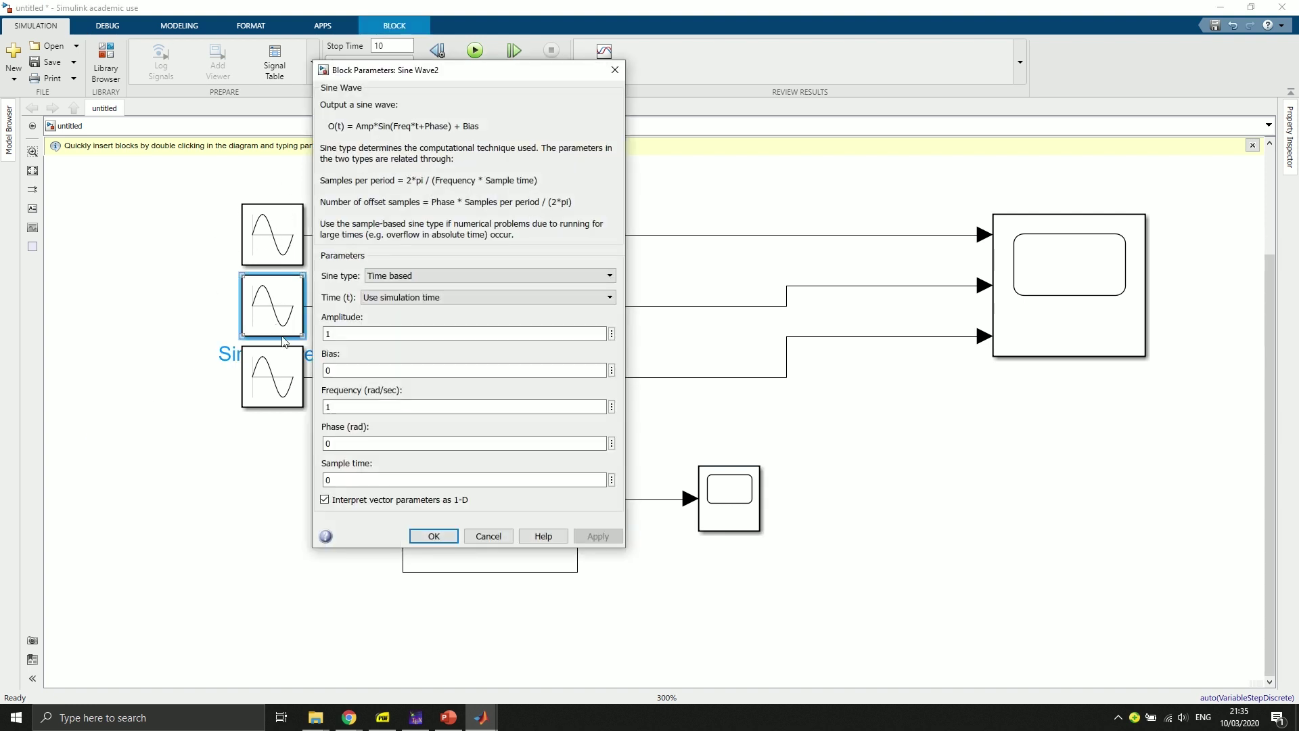
pyautogui.click(346, 406)
pyautogui.doubleClick(345, 408)
pyautogui.write('1')
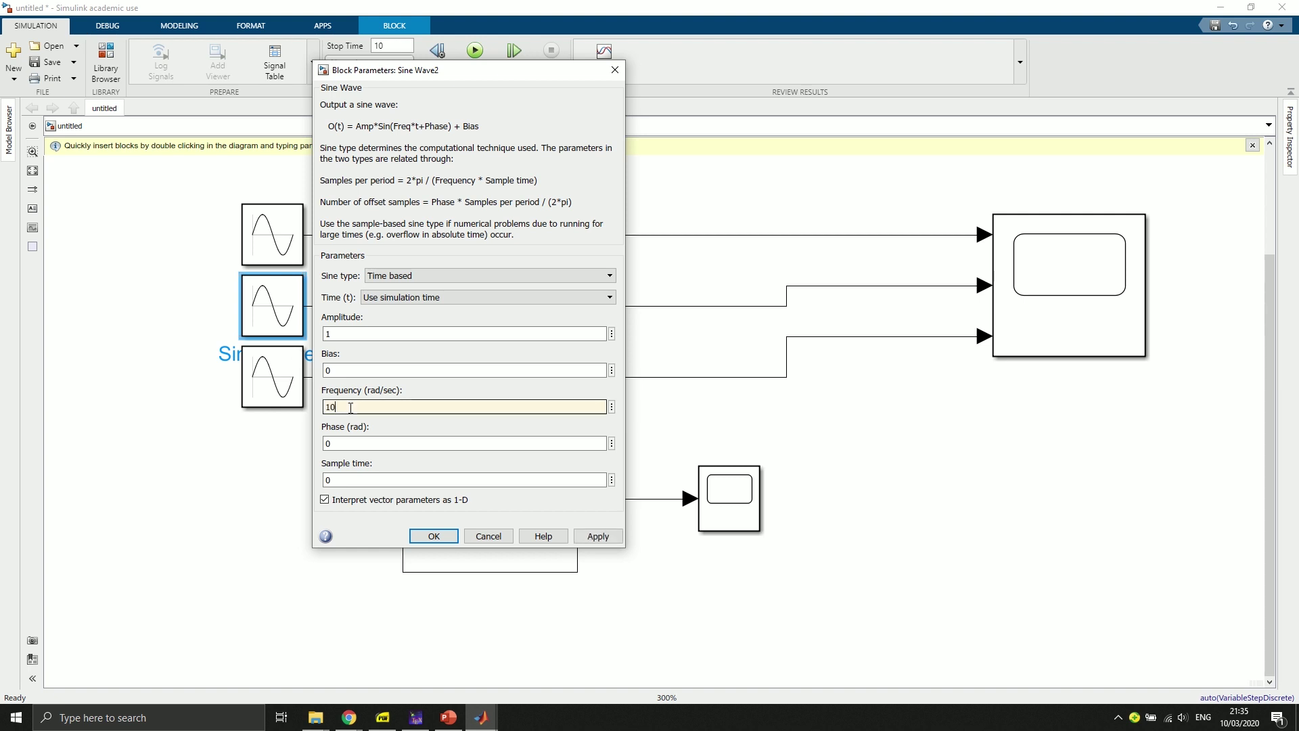
pyautogui.click(434, 536)
# - Set Sine Wave3's frequency to 20 rad/s and rerun the simulation
pyautogui.click(288, 387)
pyautogui.doubleClick(288, 387)
pyautogui.click(369, 477)
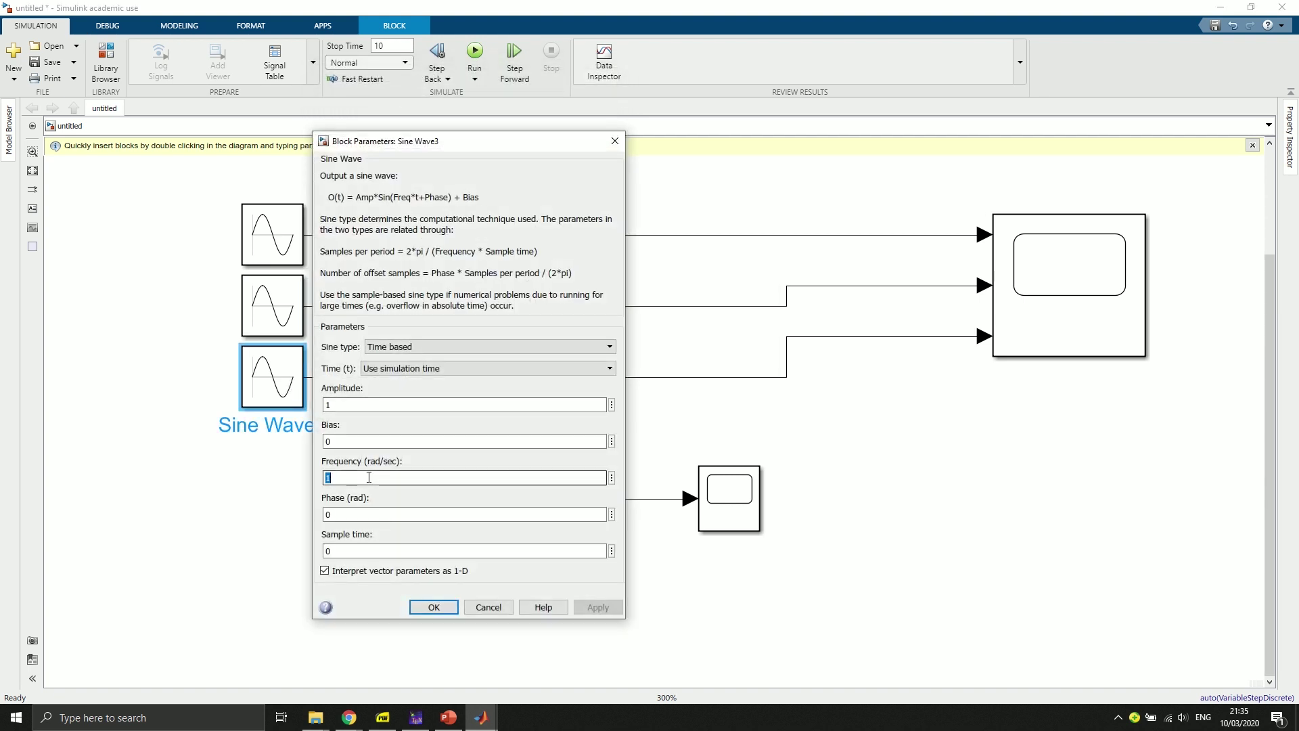
pyautogui.write('20')
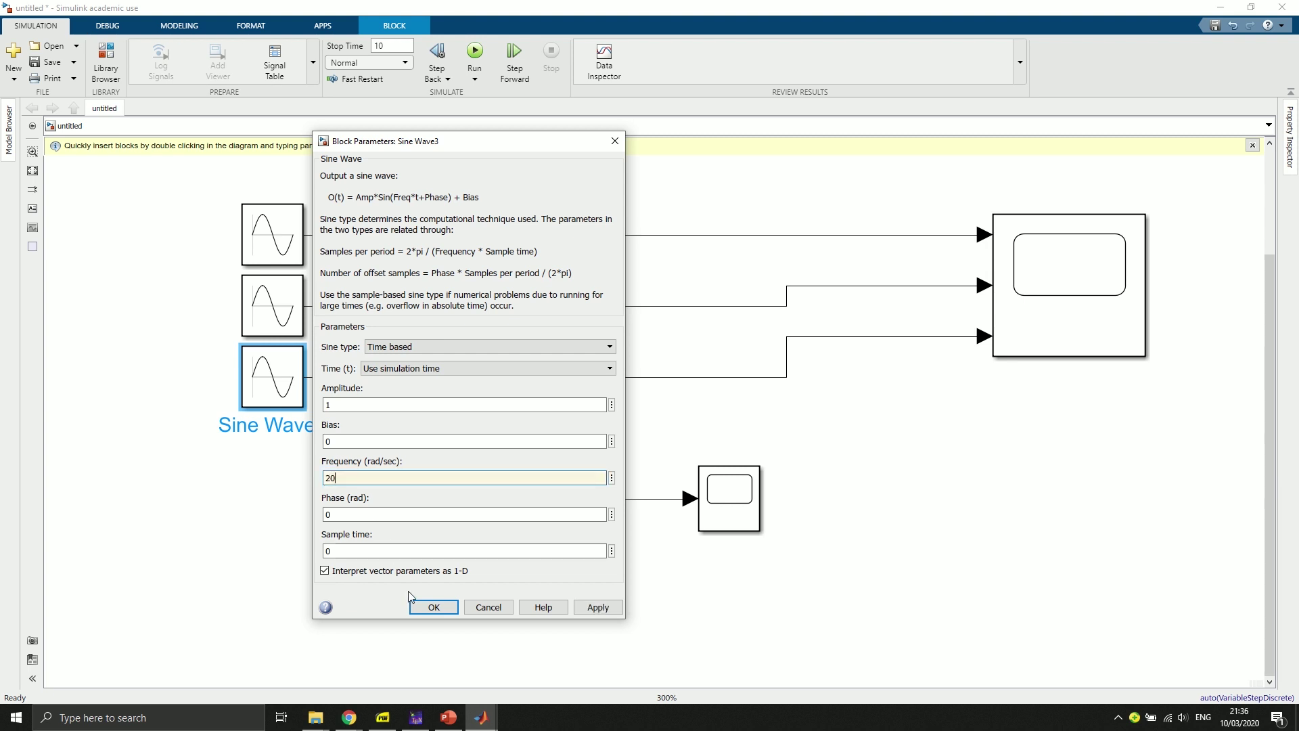
pyautogui.click(434, 607)
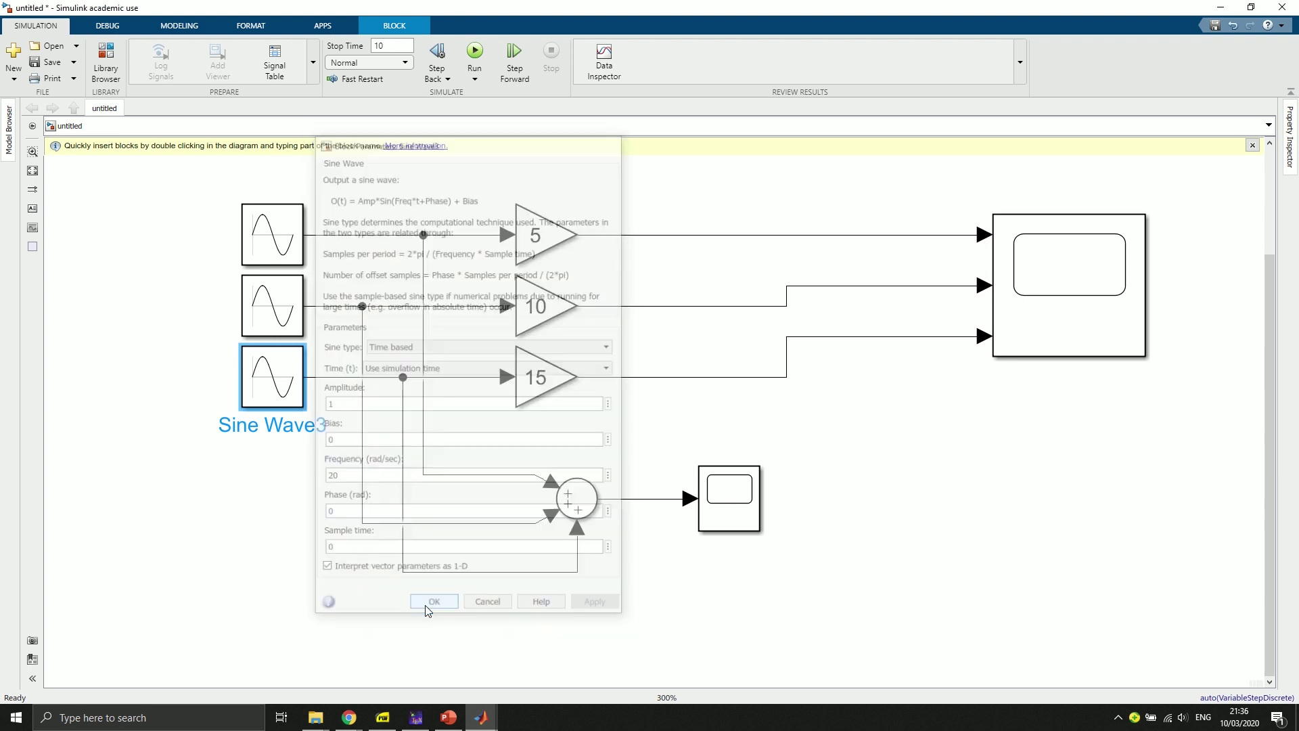
pyautogui.click(329, 572)
pyautogui.click(473, 52)
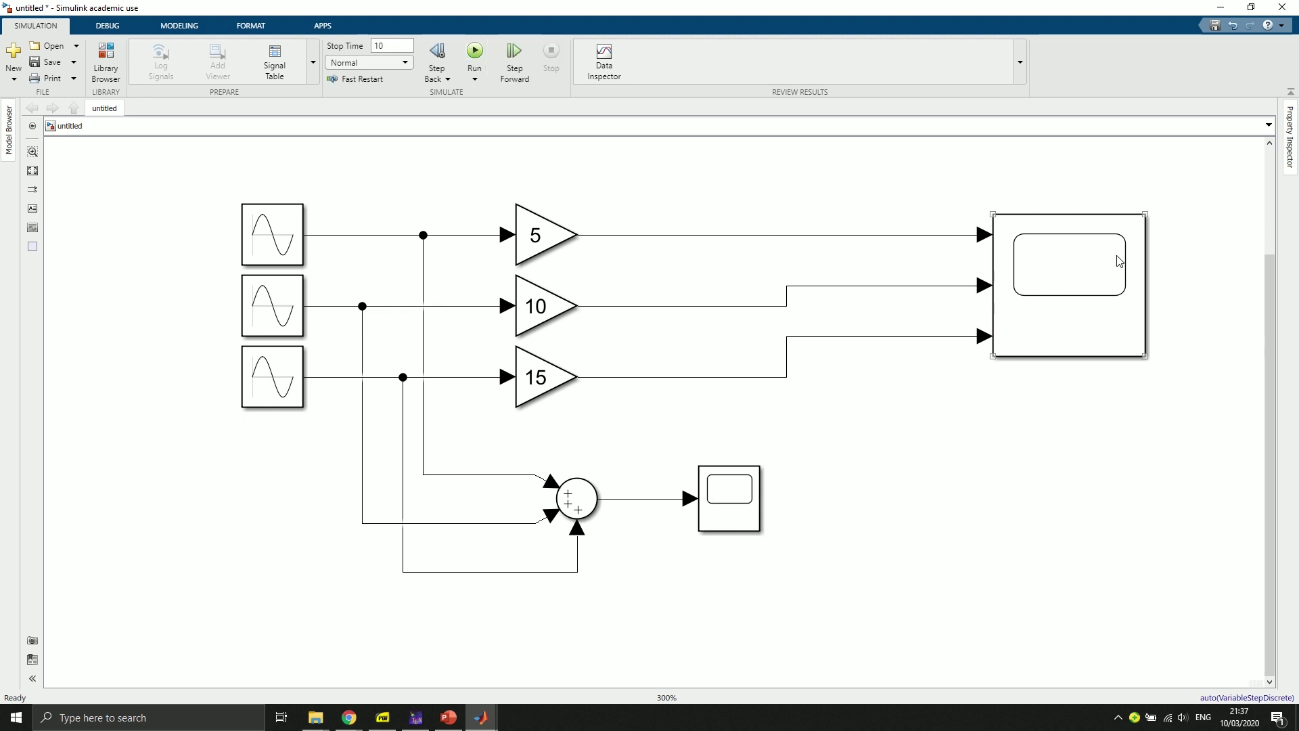
pyautogui.doubleClick(1120, 260)
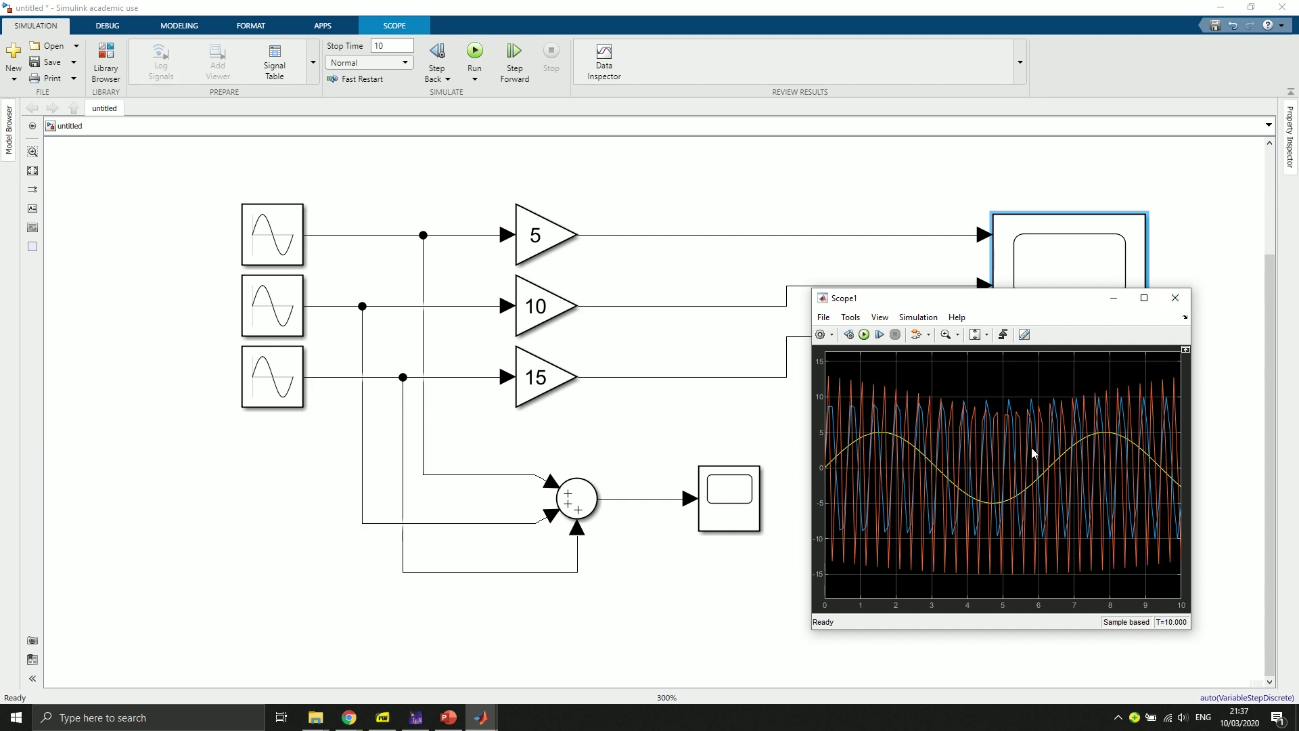
pyautogui.click(1174, 298)
pyautogui.doubleClick(732, 514)
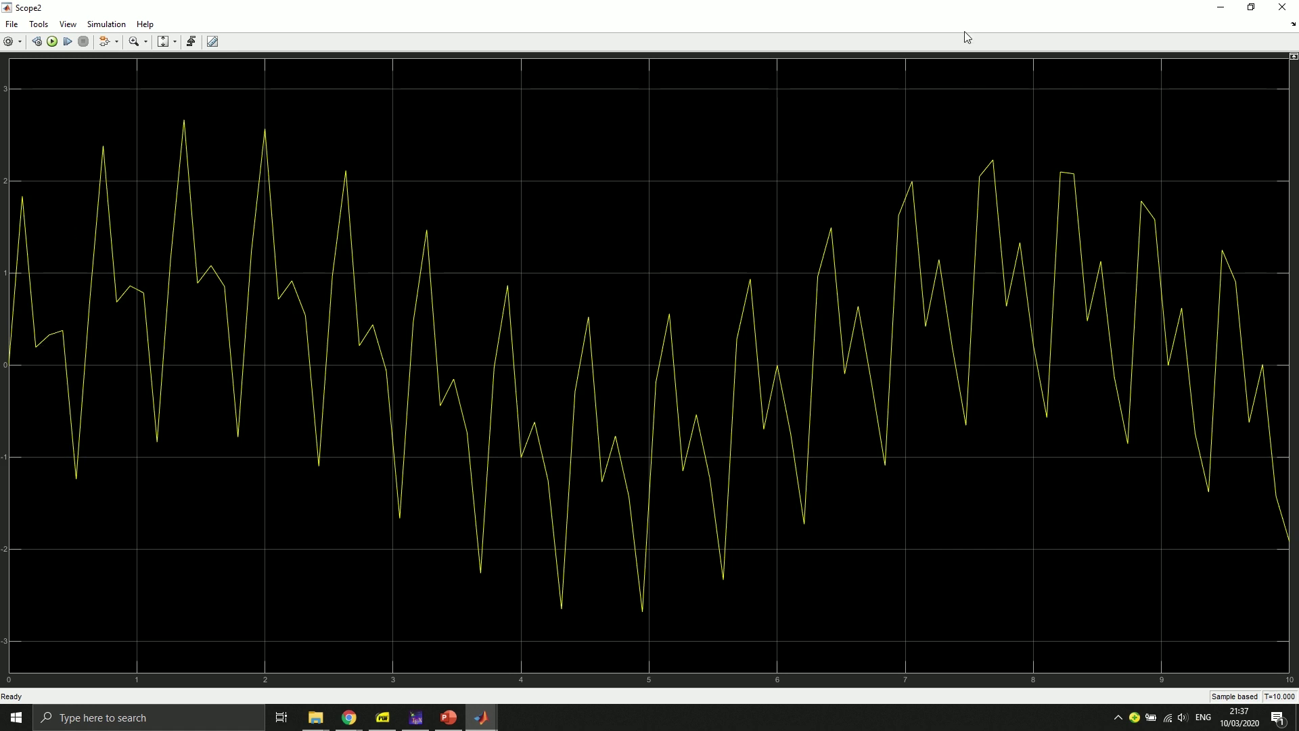
pyautogui.click(1281, 7)
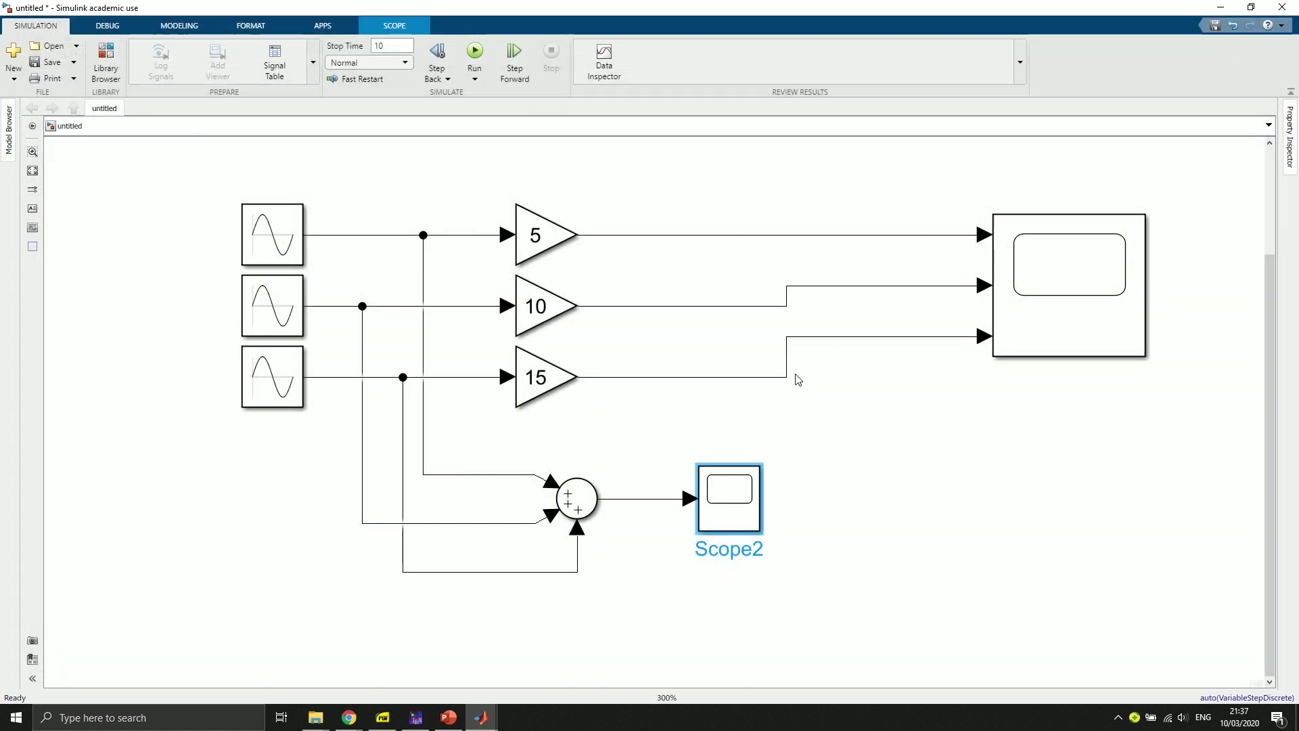
pyautogui.click(229, 505)
# - In Model Configuration Parameters, set the solver's max step size to 0.01
pyautogui.rightClick(229, 504)
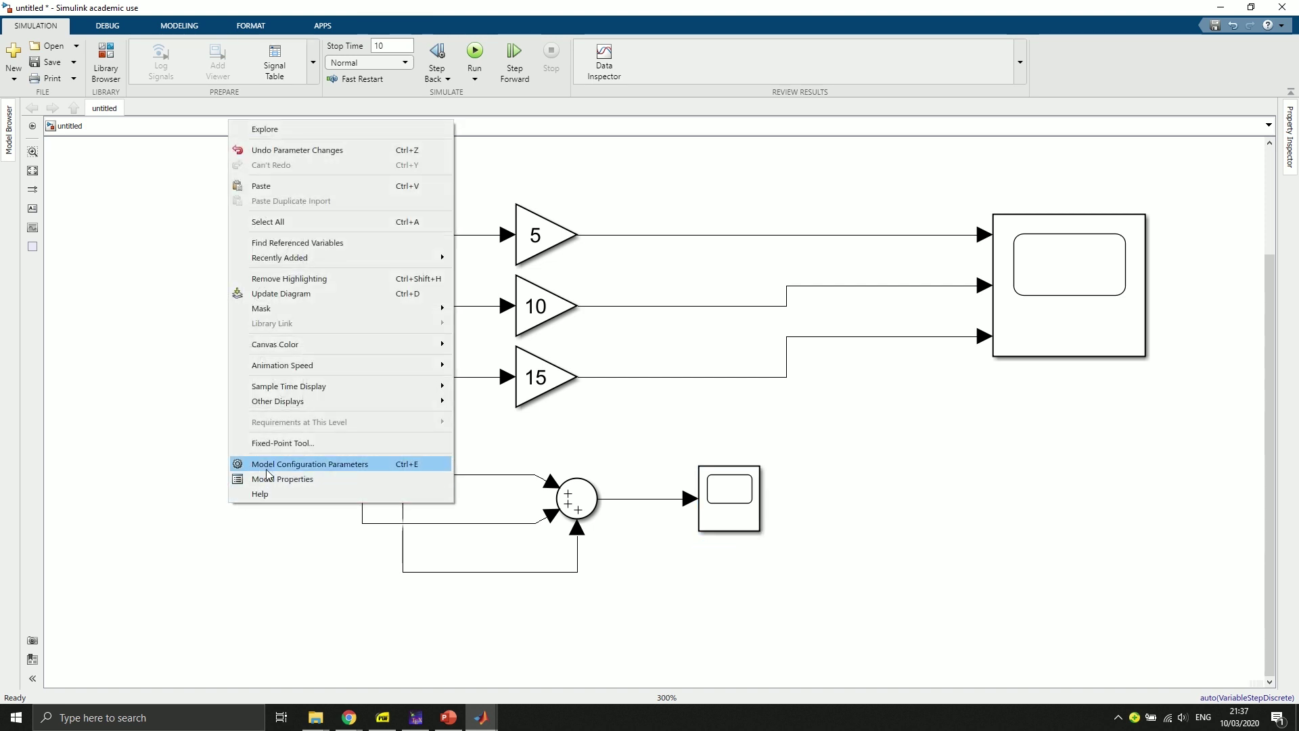
pyautogui.click(330, 465)
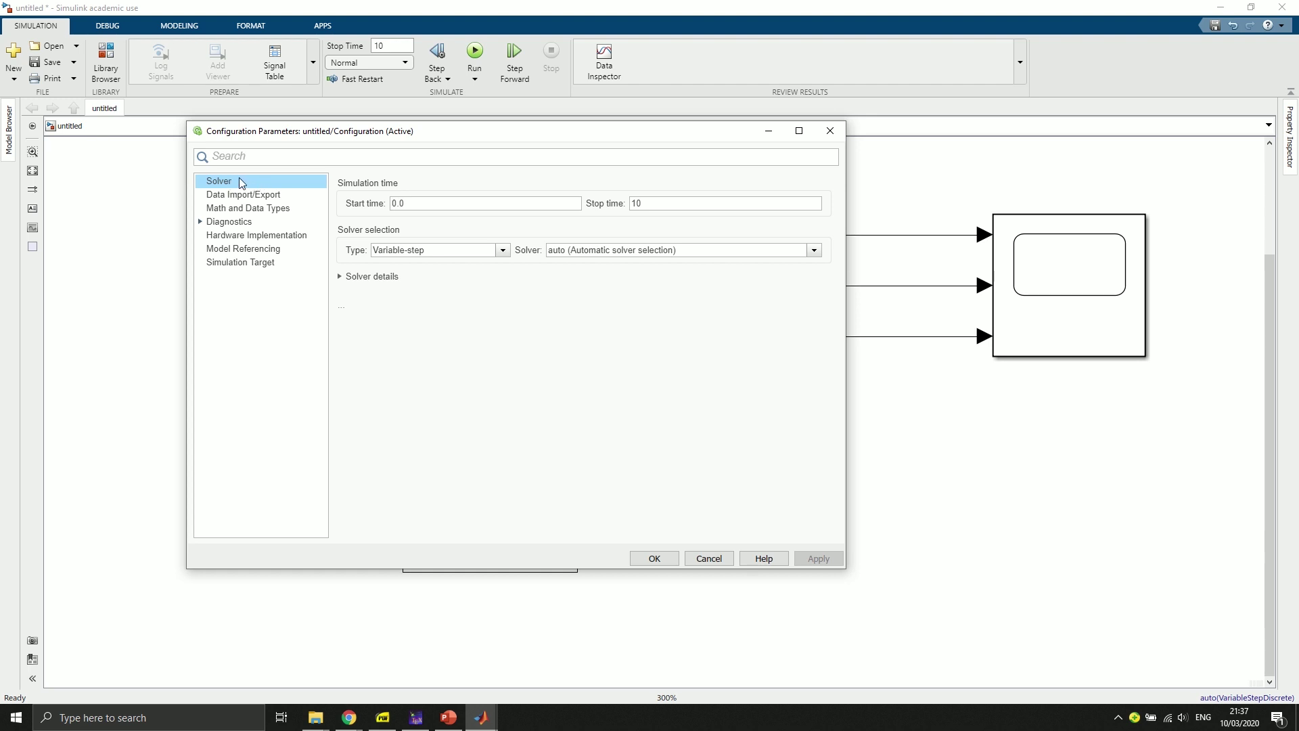
pyautogui.click(361, 278)
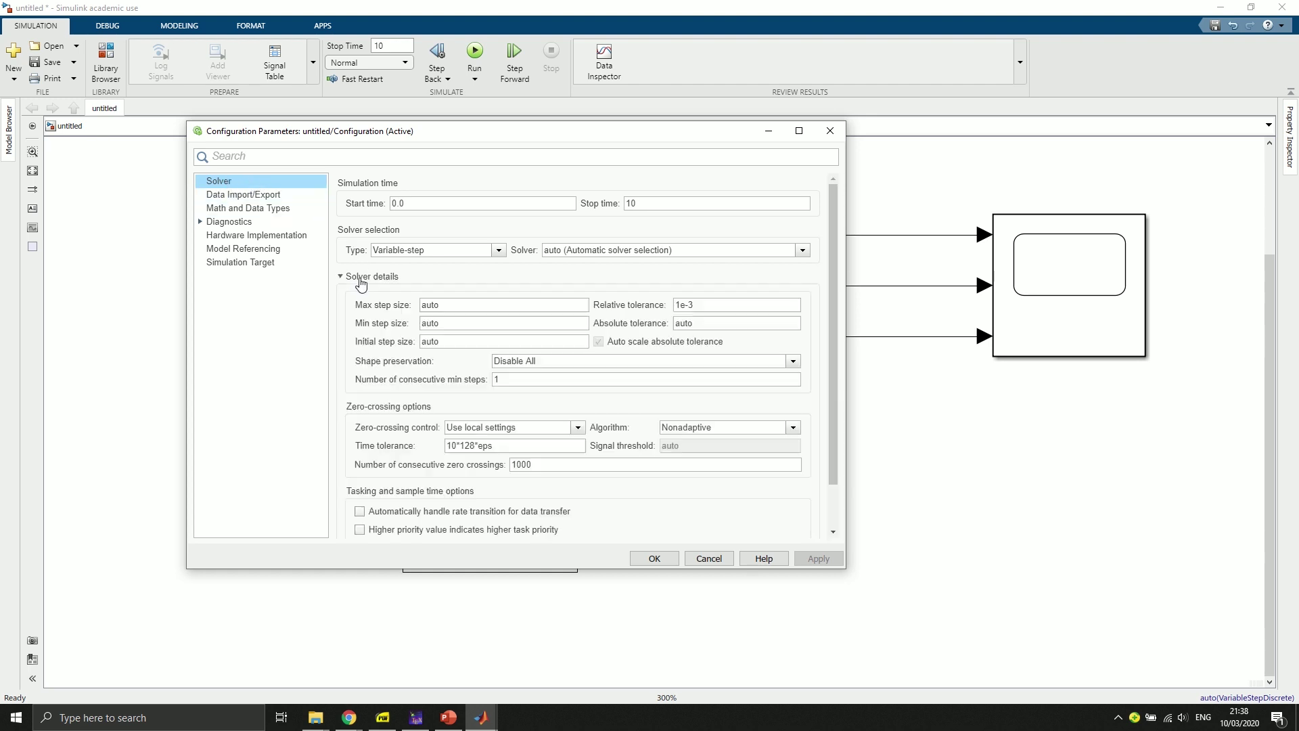
pyautogui.doubleClick(447, 304)
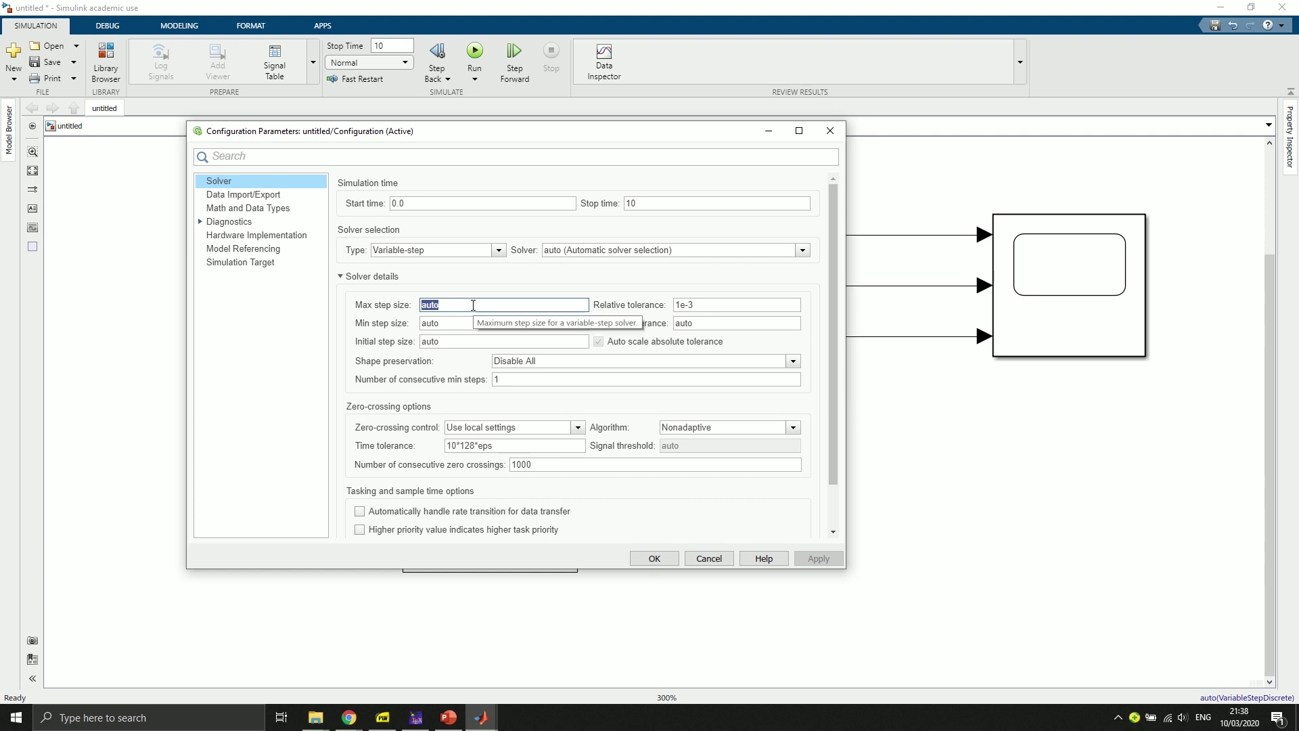
pyautogui.write('0.01')
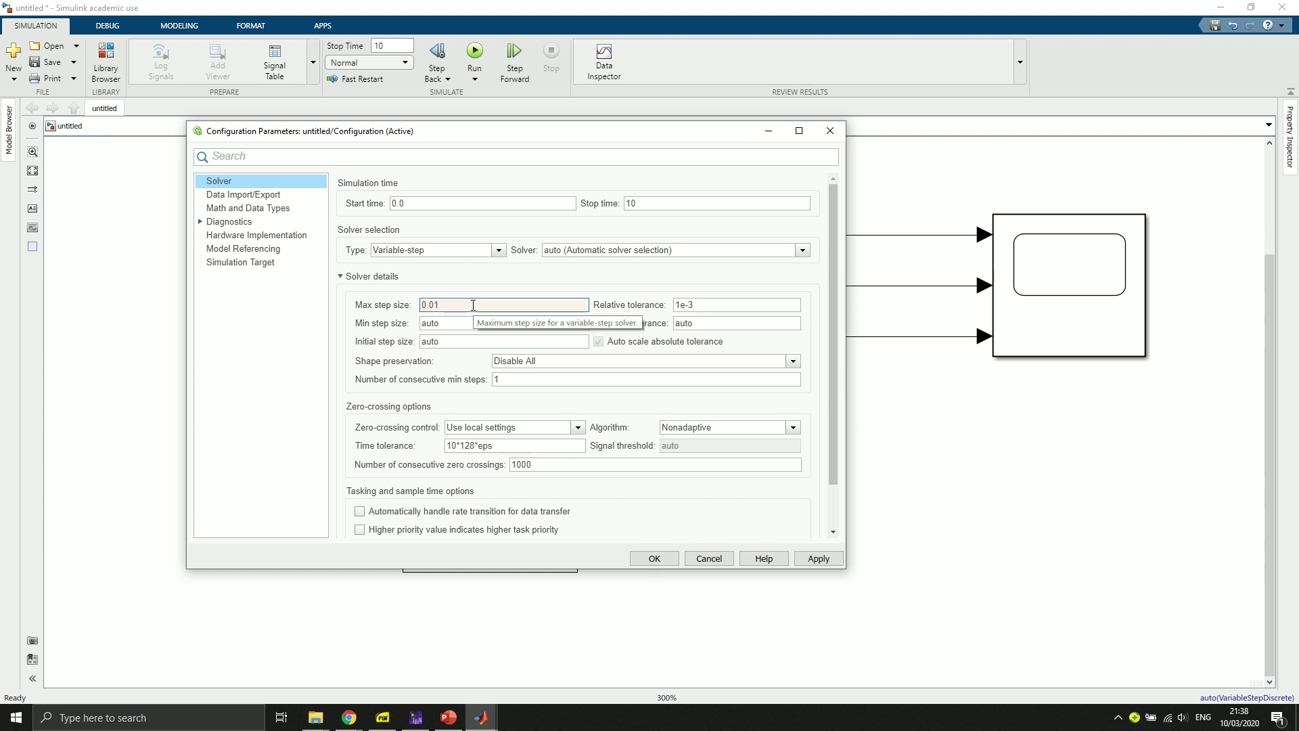
pyautogui.click(666, 564)
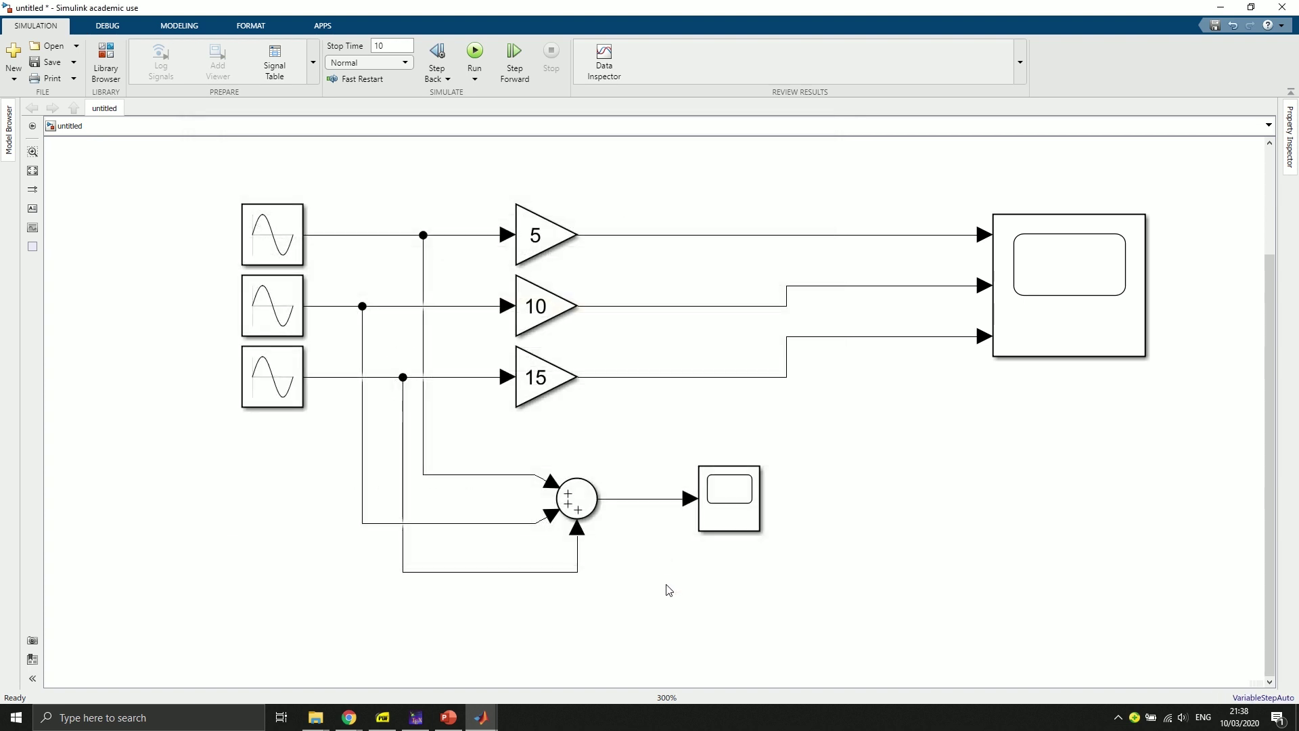
pyautogui.click(474, 52)
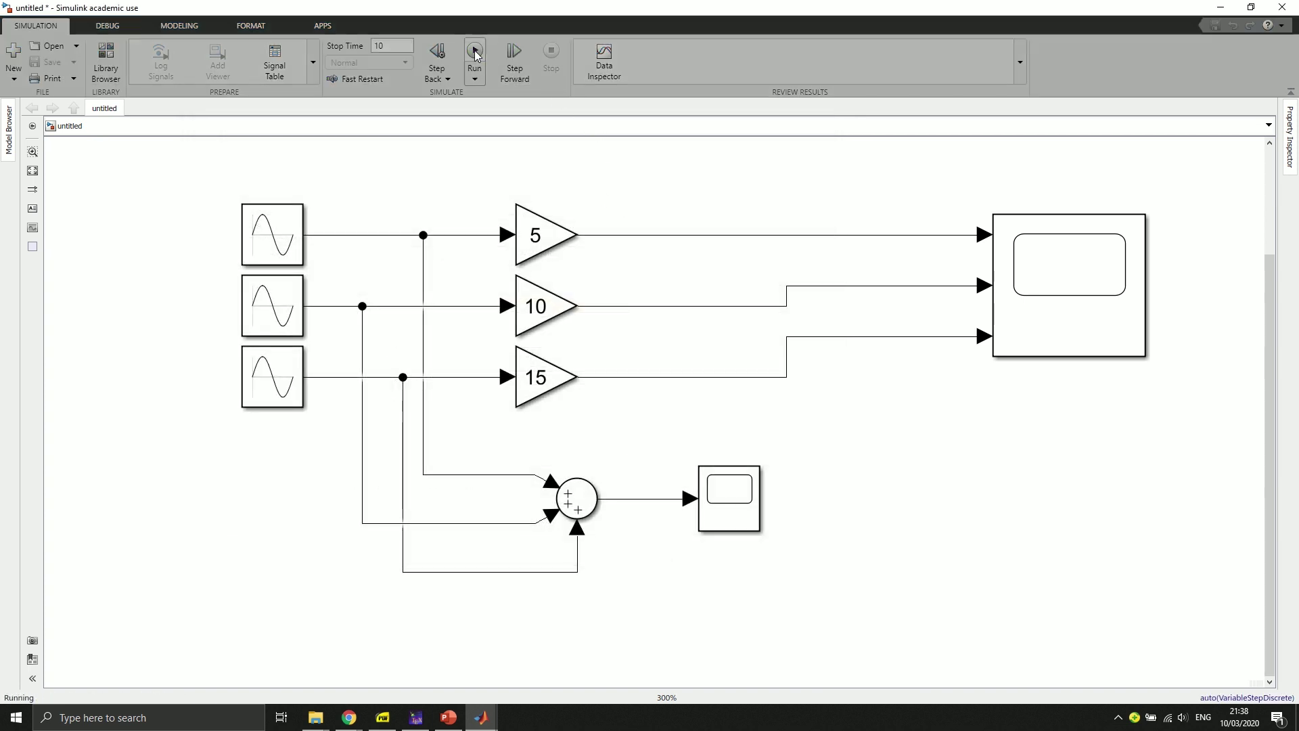
pyautogui.click(725, 492)
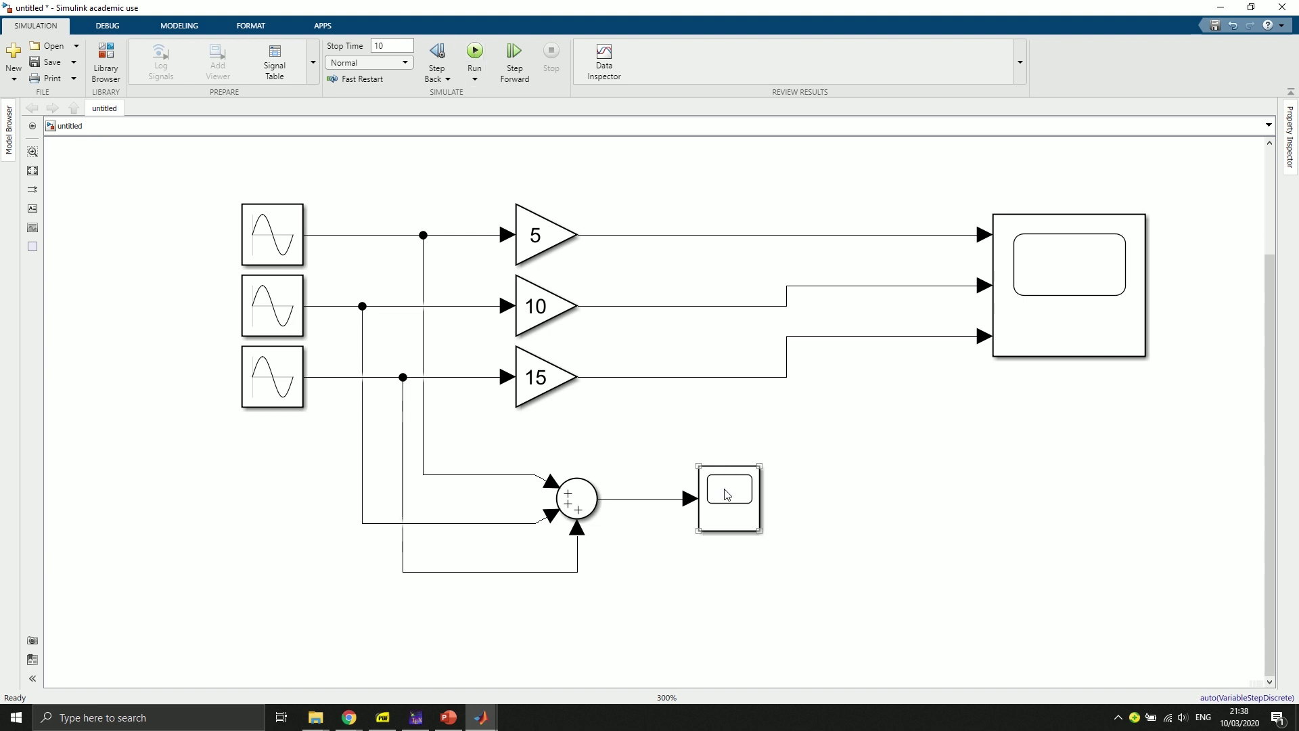
pyautogui.doubleClick(726, 494)
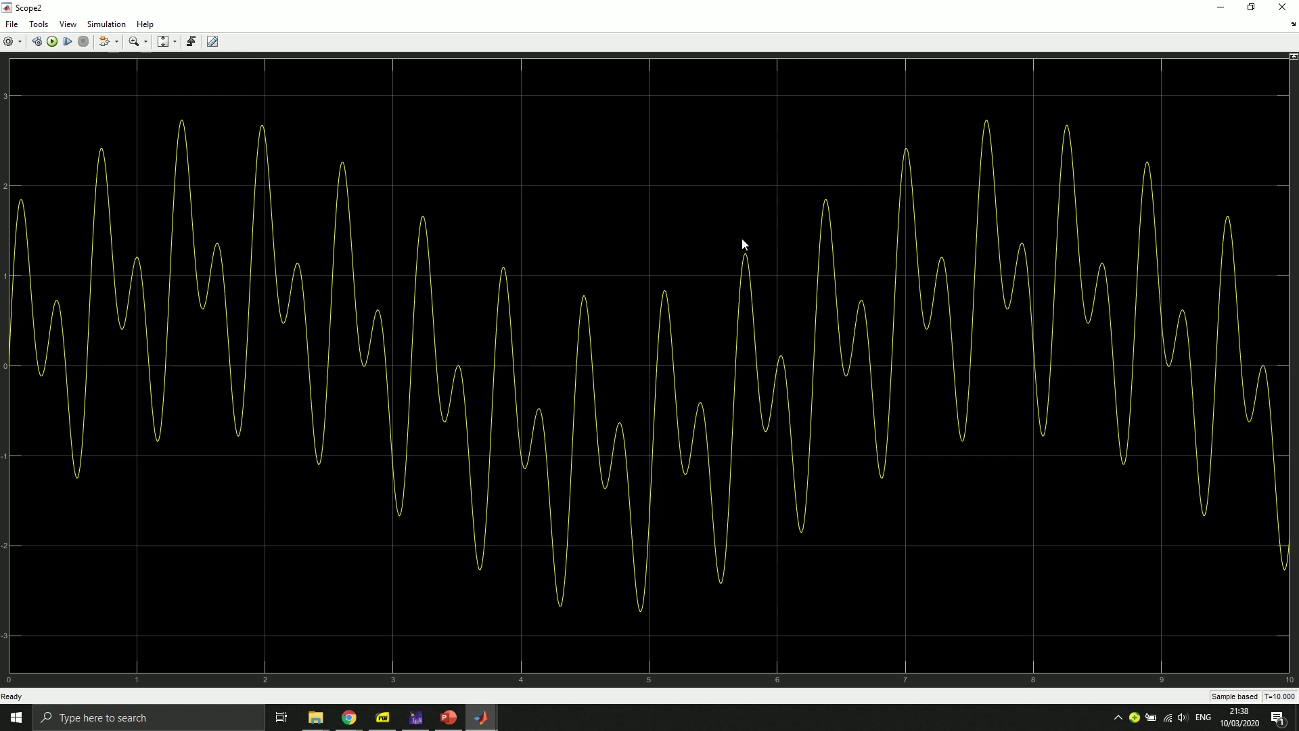
pyautogui.click(1281, 10)
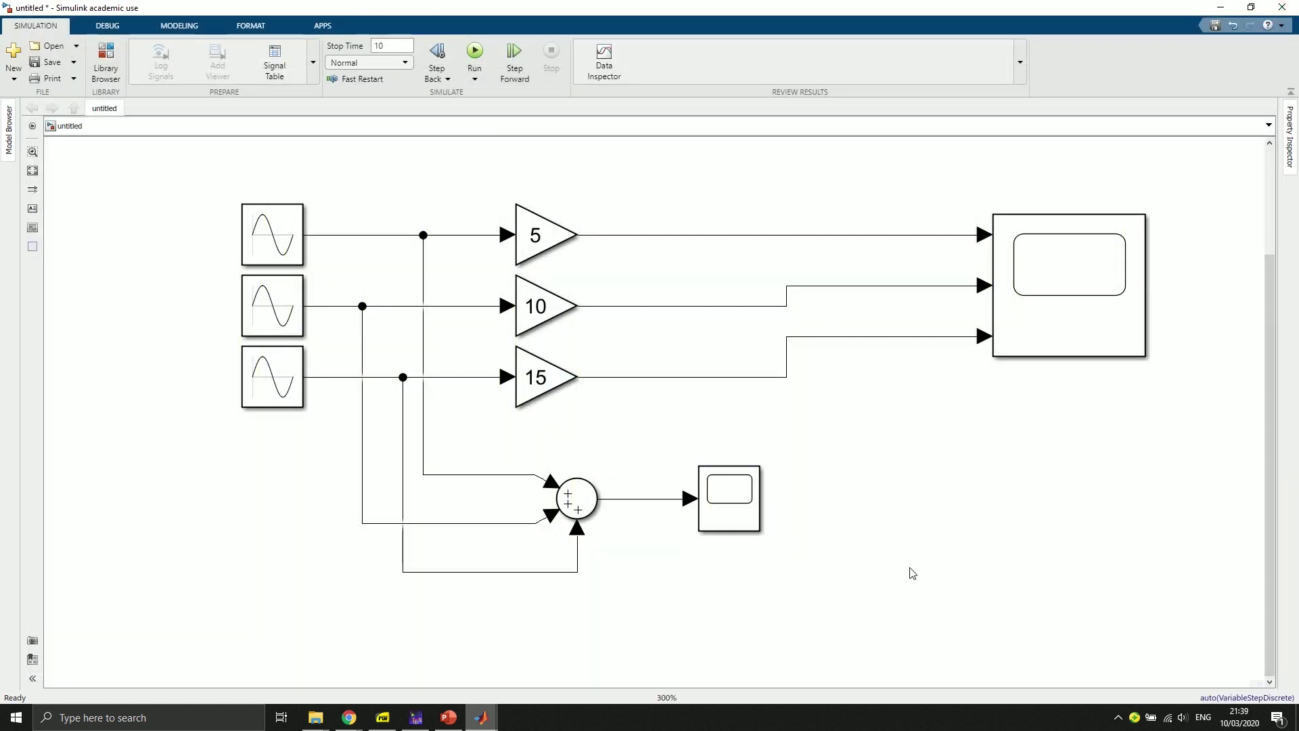
pyautogui.click(567, 228)
pyautogui.click(494, 225)
pyautogui.click(553, 234)
pyautogui.click(630, 225)
pyautogui.click(541, 297)
pyautogui.click(538, 227)
pyautogui.click(514, 183)
pyautogui.click(514, 290)
pyautogui.click(493, 286)
pyautogui.click(528, 217)
pyautogui.click(579, 241)
pyautogui.click(547, 235)
pyautogui.click(545, 230)
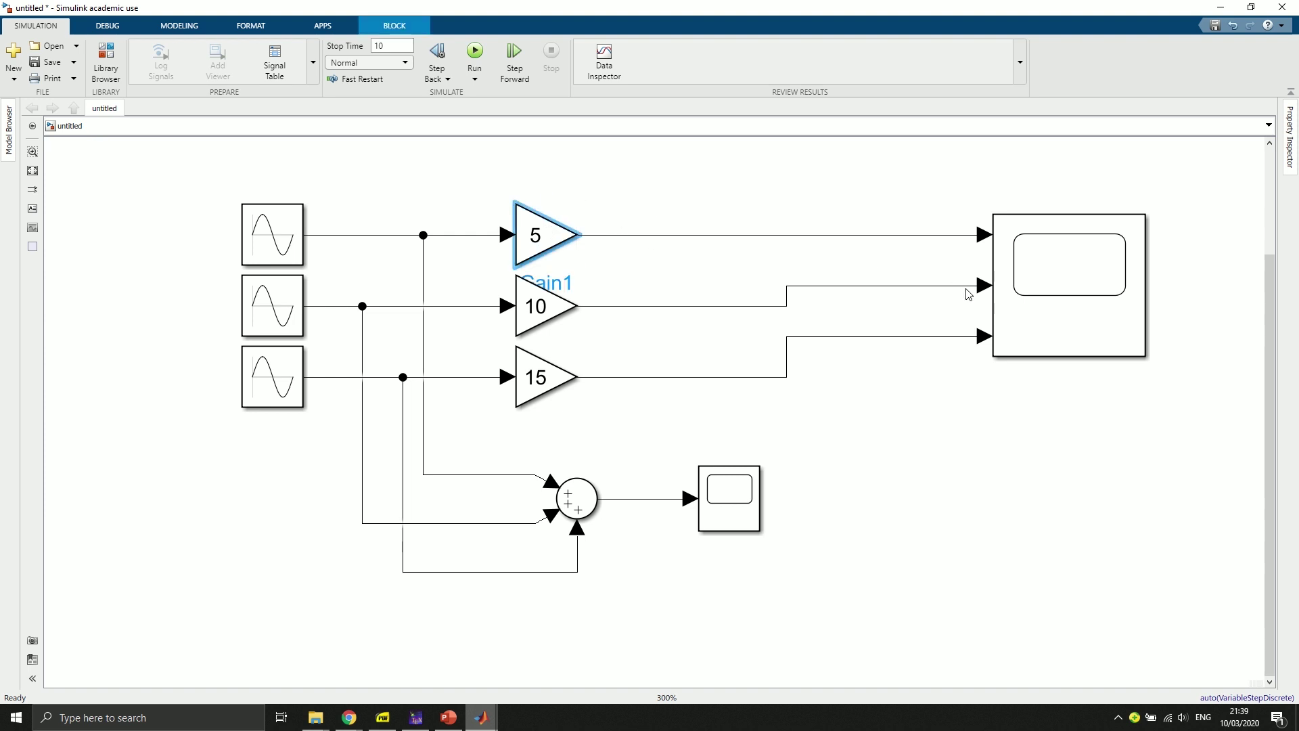
pyautogui.hotkey('ctrl', 'r')
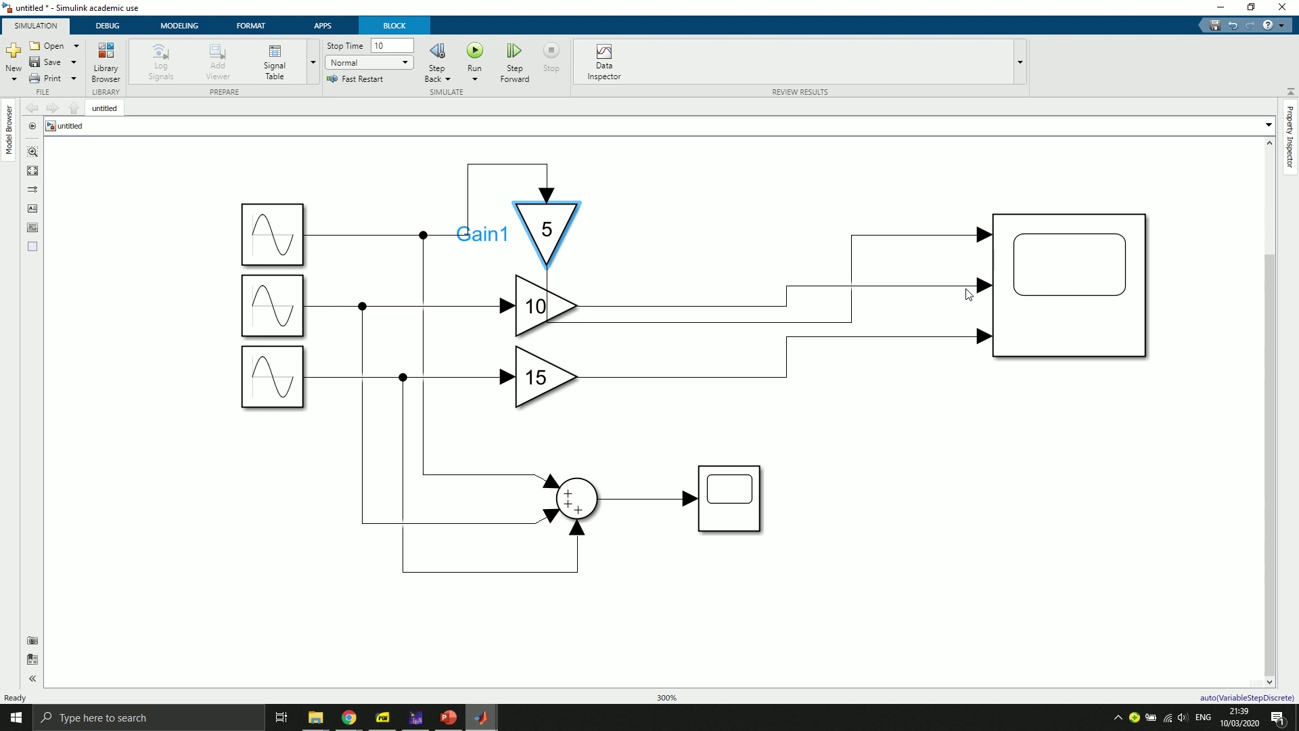
pyautogui.hotkey('ctrl', 'r')
pyautogui.hotkey('ctrl', 'r')
pyautogui.hotkey('ctrl', 'r')
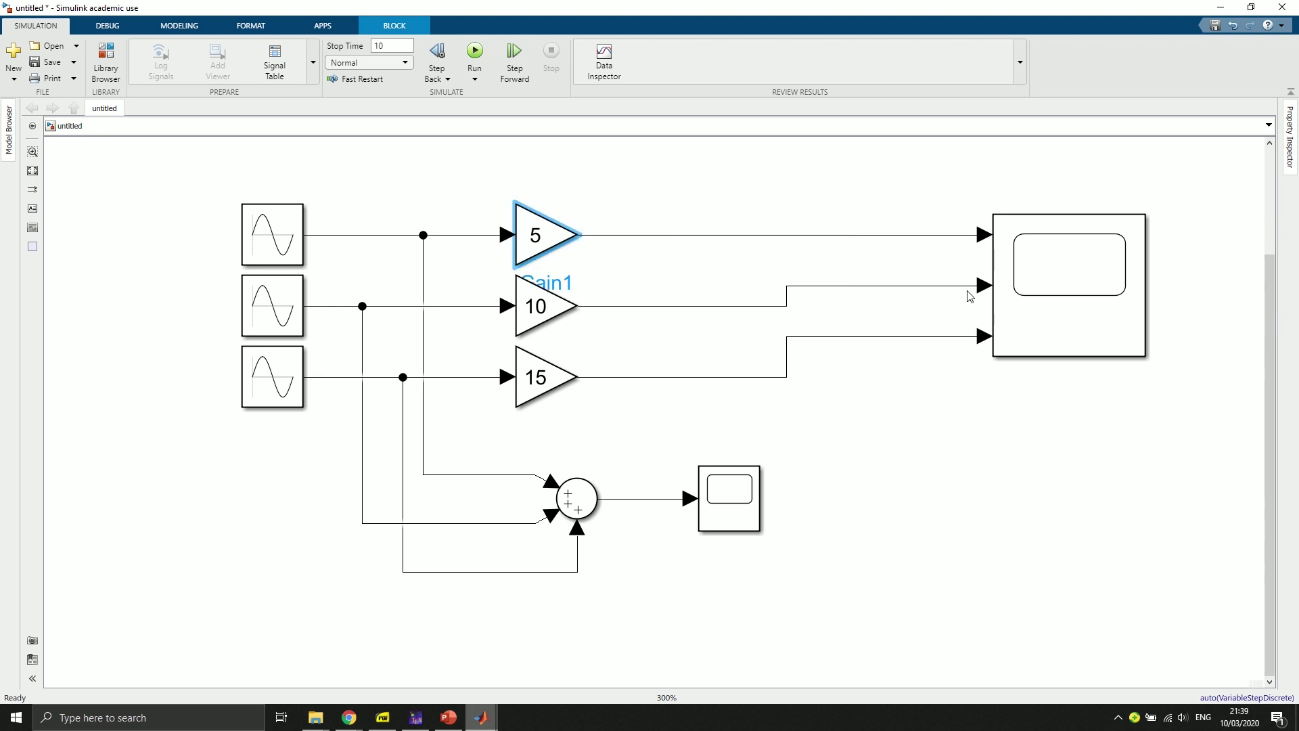
pyautogui.click(983, 436)
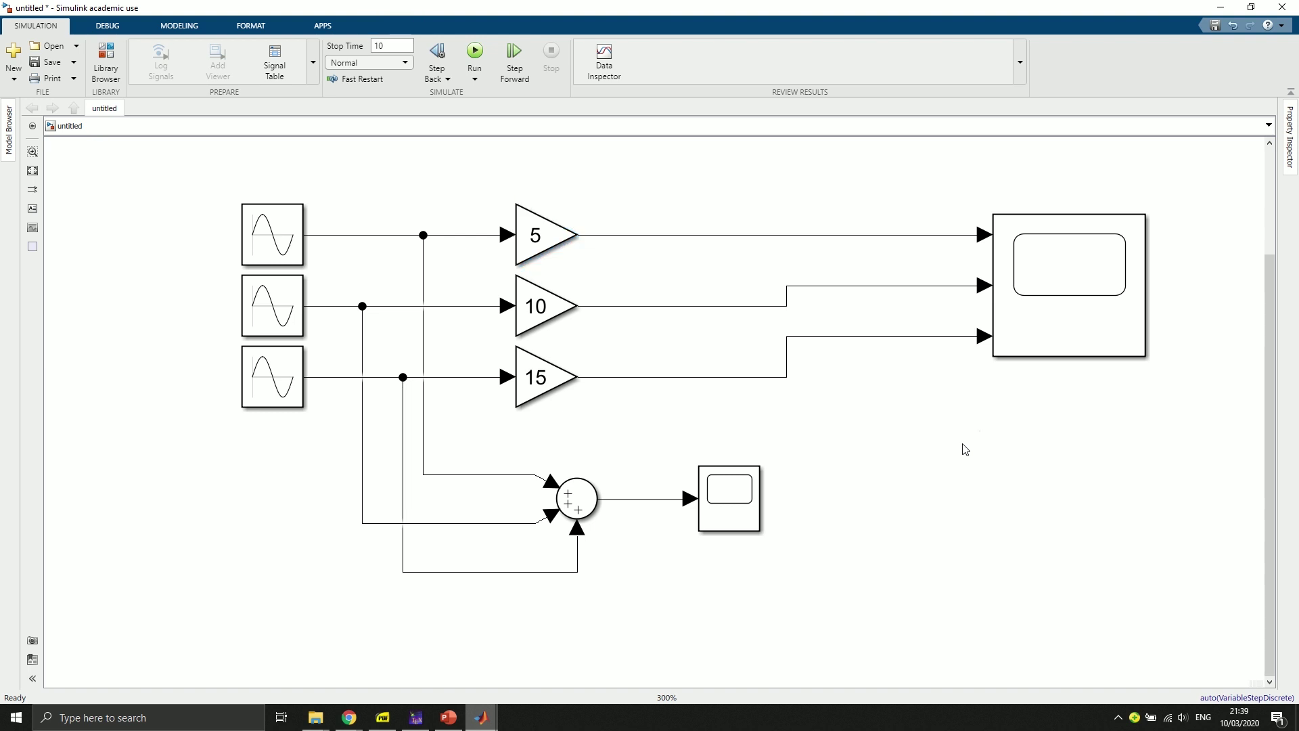